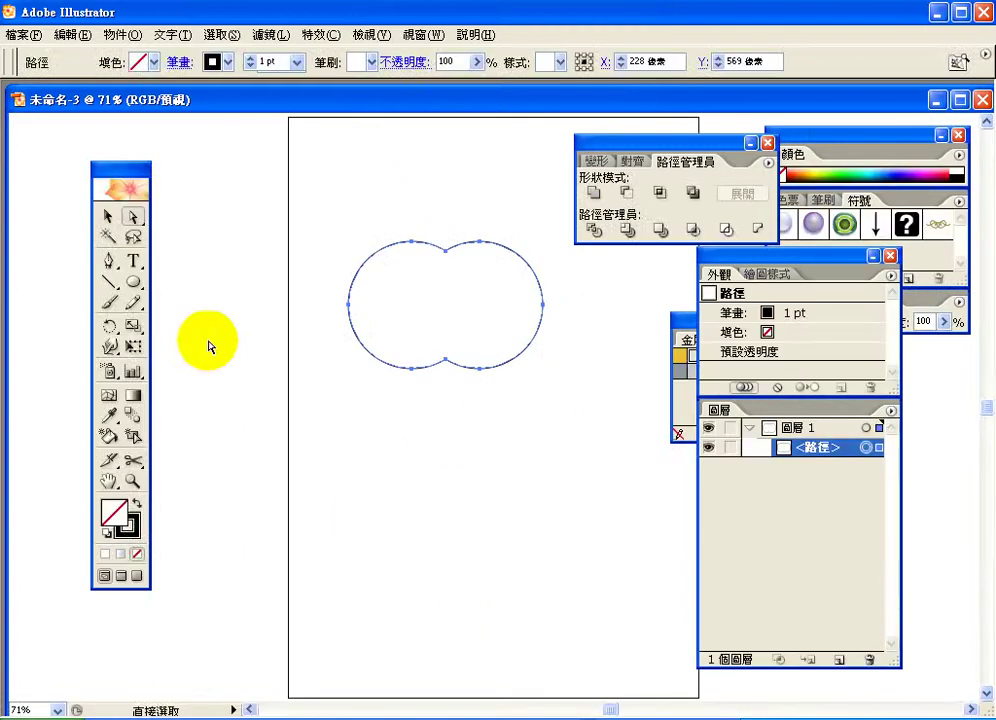
- Pull the merged outline's two lowest anchor points down together, and consult the next tutorial steps in Internet Explorer
{"action": "left_click_drag", "start_coordinate": [377, 414], "coordinate": [499, 370]}
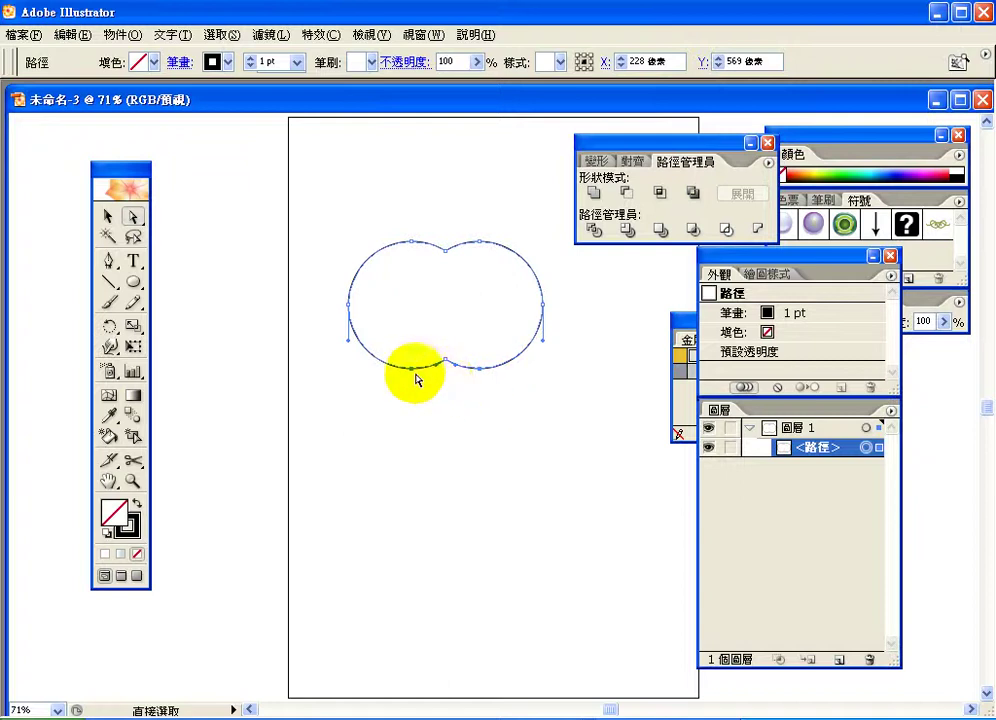
{"action": "left_click_drag", "start_coordinate": [481, 370], "coordinate": [484, 404]}
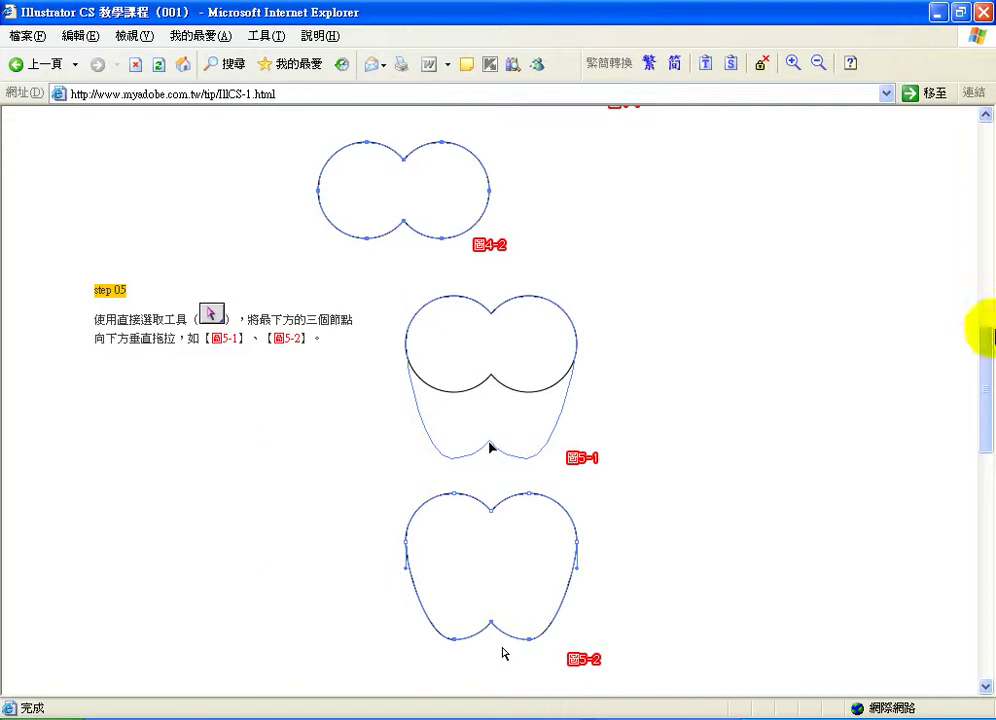
{"action": "left_click_drag", "start_coordinate": [988, 344], "coordinate": [990, 425]}
{"action": "scroll", "coordinate": [990, 425], "scroll_direction": "down", "scroll_amount": 1}
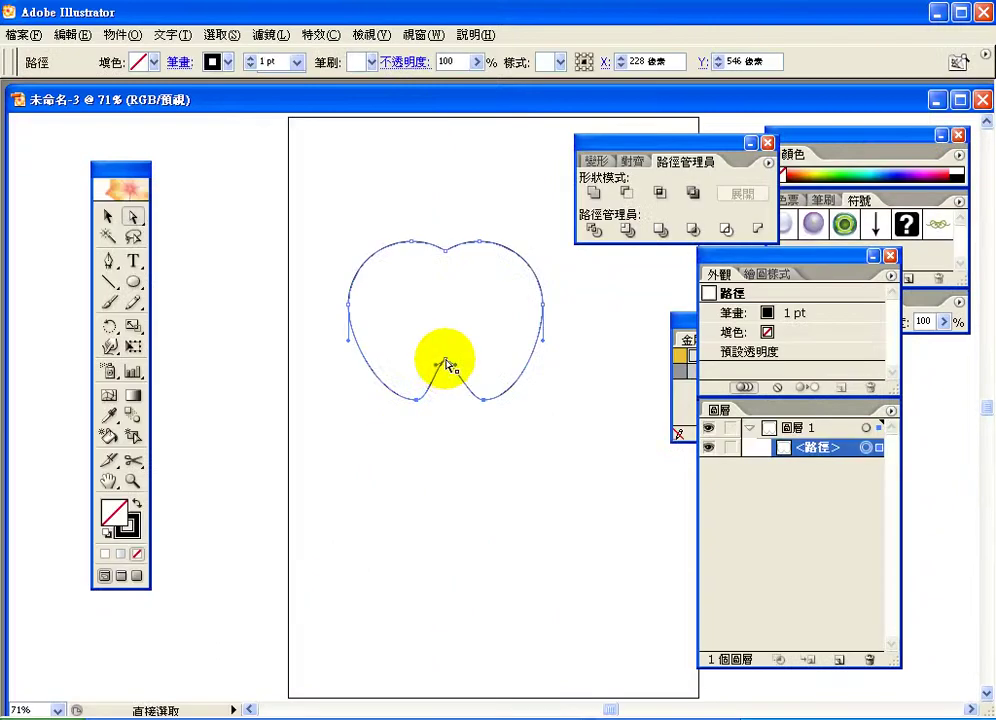
- Shape the apple's notches in Illustrator by lowering the bottom centre anchor toward the lobes and the top centre anchor slightly
{"action": "left_click", "coordinate": [445, 362]}
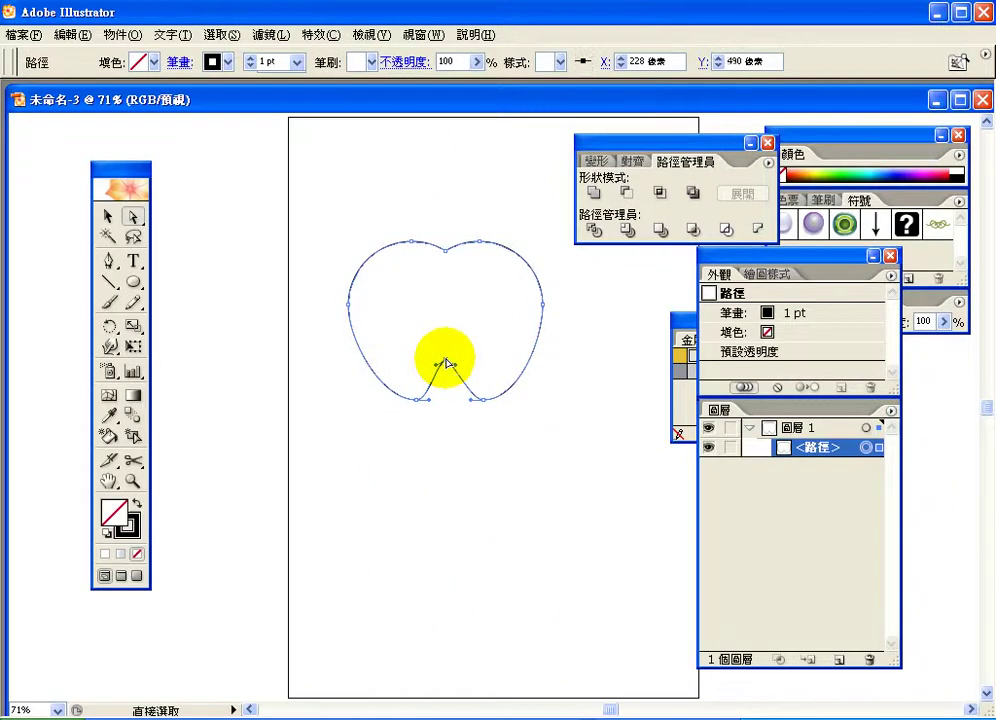
{"action": "left_click_drag", "start_coordinate": [447, 362], "coordinate": [447, 387]}
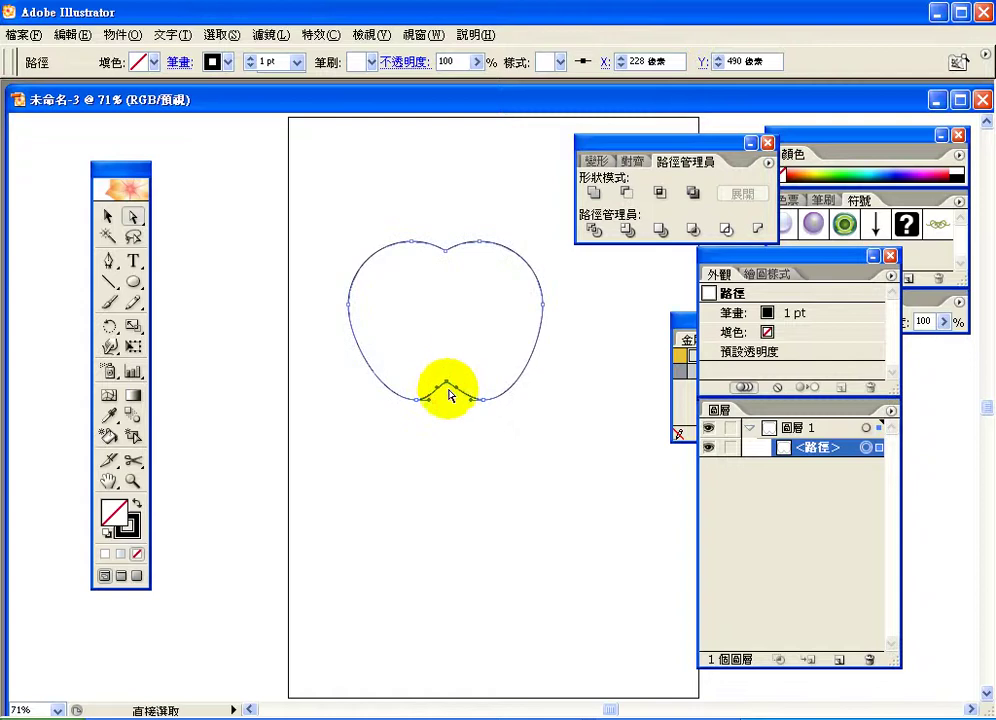
{"action": "left_click", "coordinate": [447, 252]}
{"action": "left_click_drag", "start_coordinate": [446, 253], "coordinate": [446, 262]}
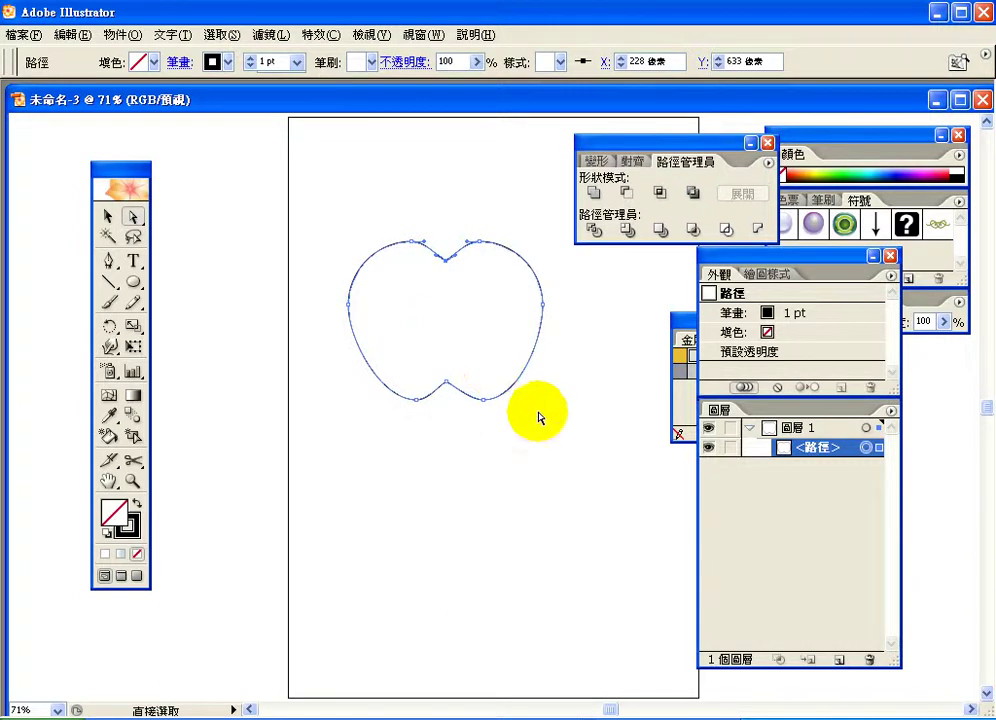
- Consult step 07 of the Internet Explorer tutorial, and in Illustrator try a vertical Knife cut through the apple's notches and undo it
{"action": "key", "text": "alt+Tab"}
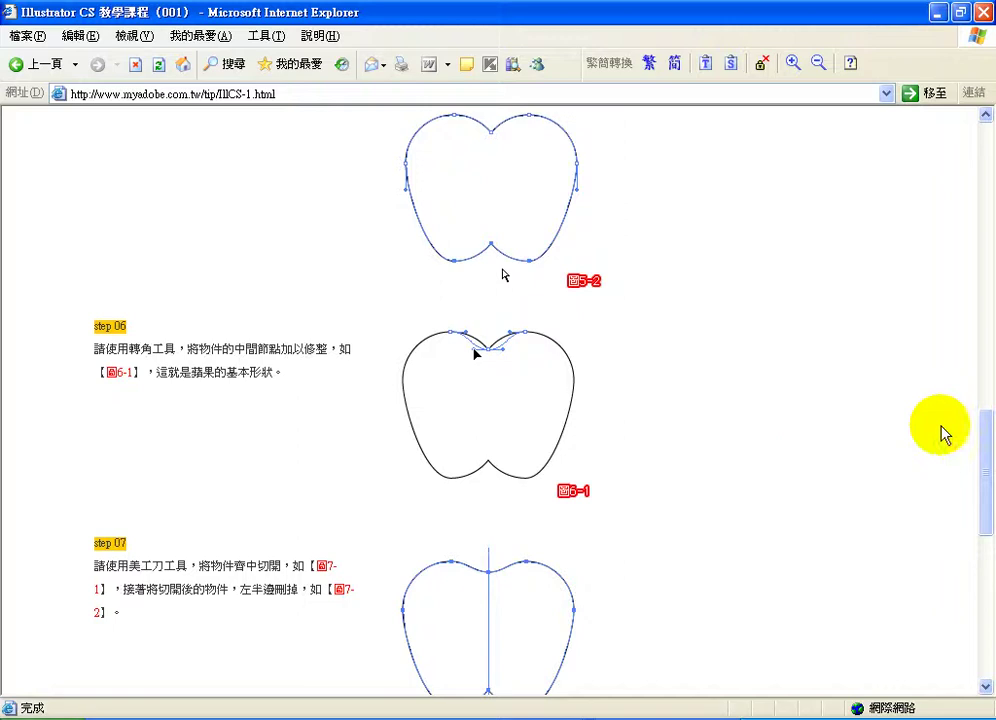
{"action": "left_click_drag", "start_coordinate": [983, 441], "coordinate": [981, 525]}
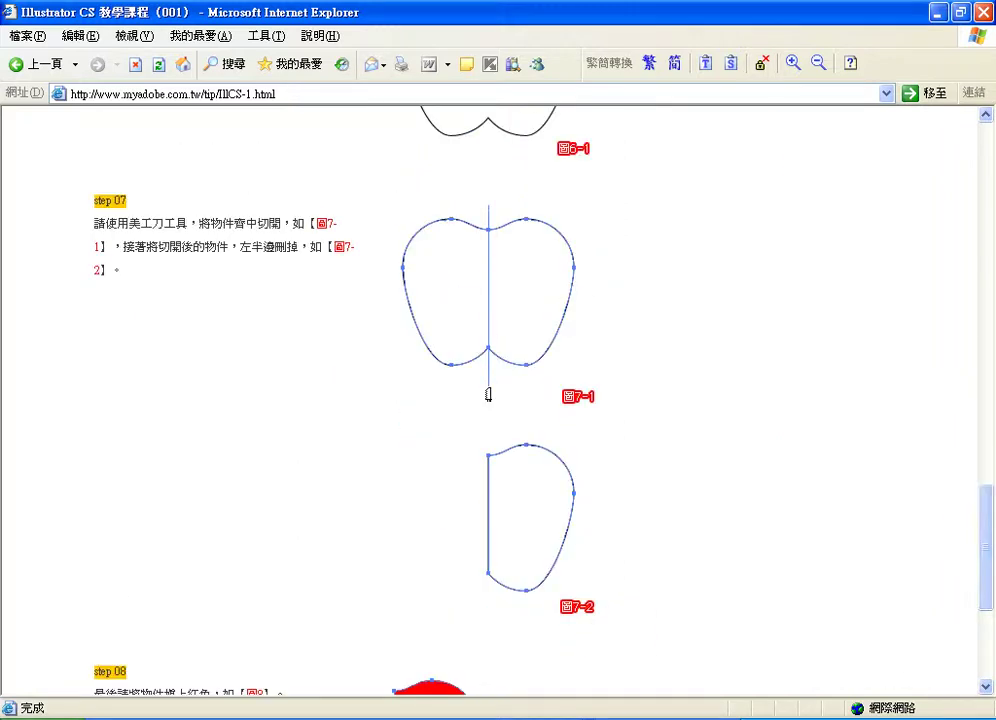
{"action": "key", "text": "alt+Tab"}
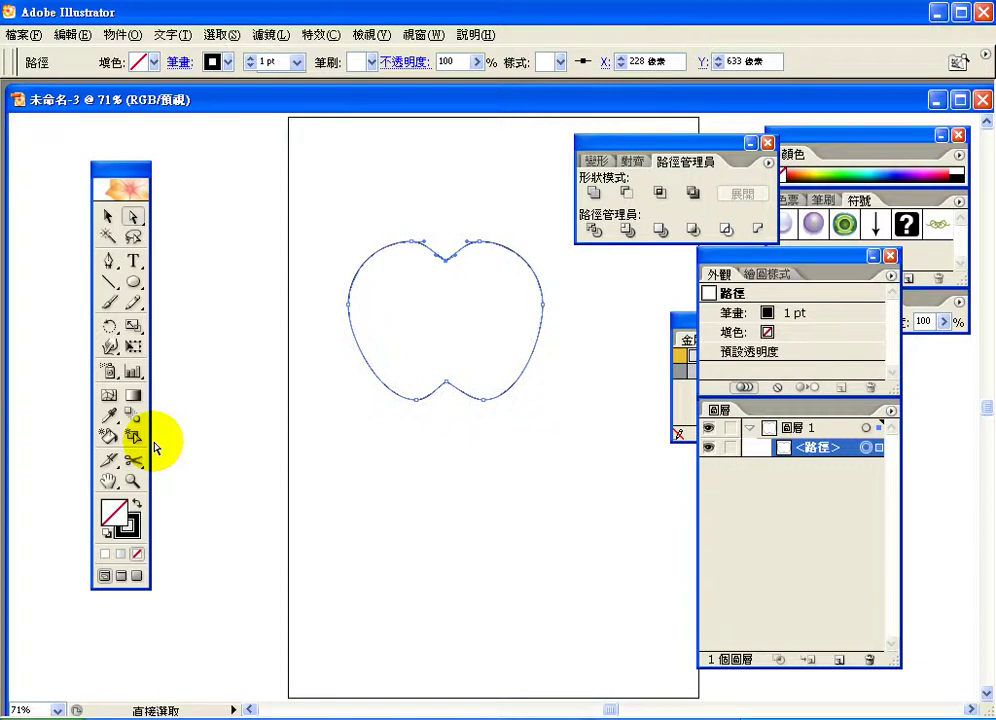
{"action": "left_click", "coordinate": [133, 460]}
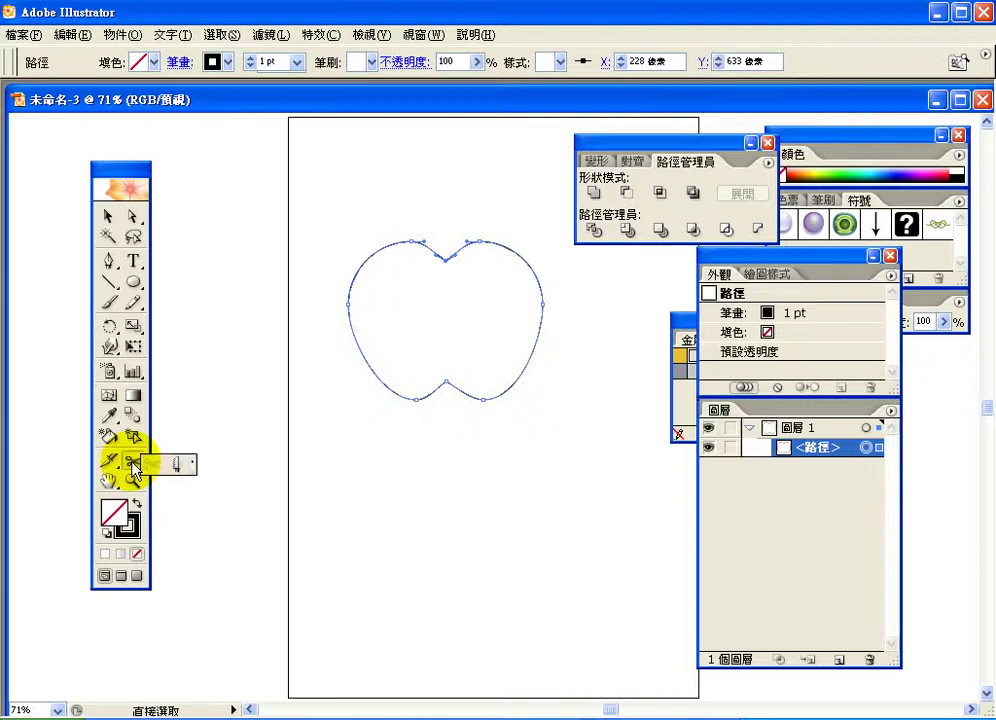
{"action": "left_click", "coordinate": [177, 463]}
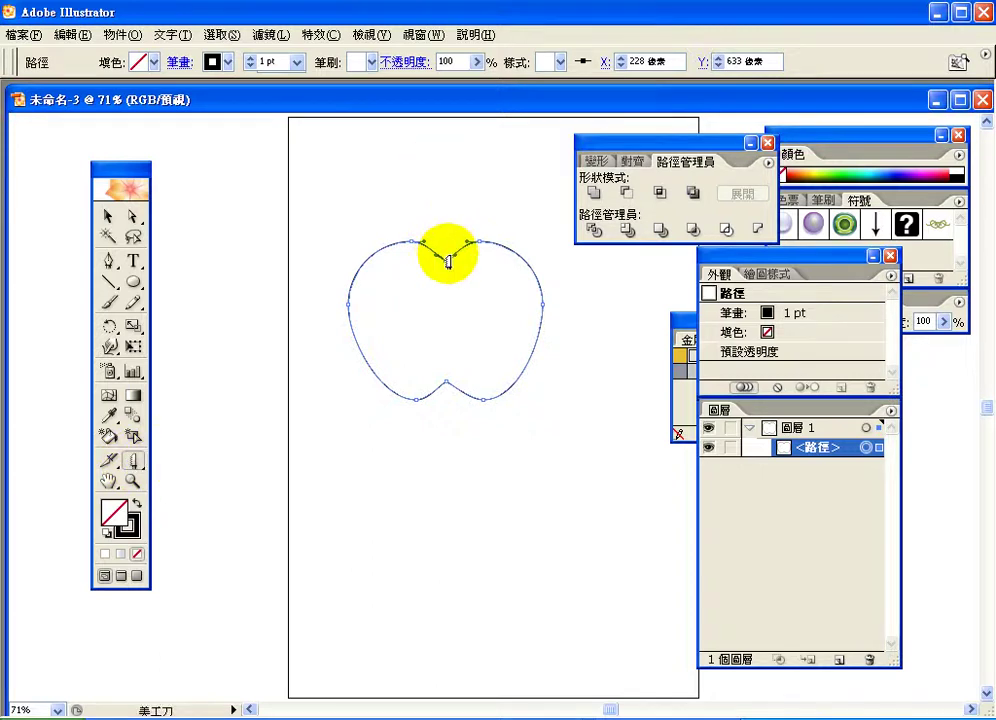
{"action": "left_click_drag", "start_coordinate": [447, 262], "coordinate": [446, 417]}
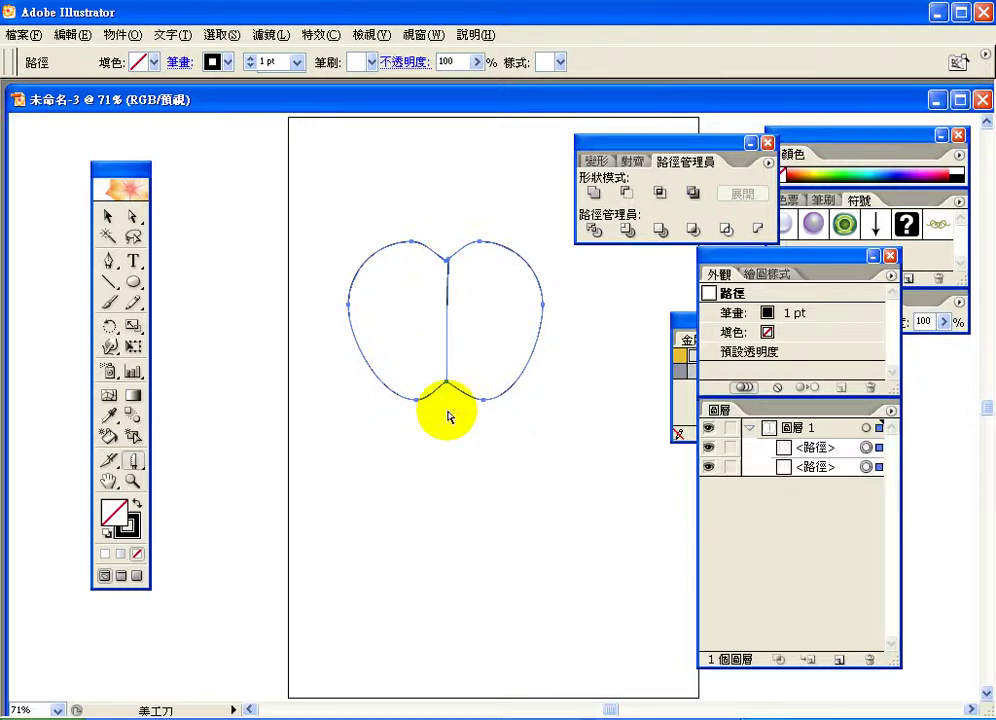
{"action": "key", "text": "ctrl+z"}
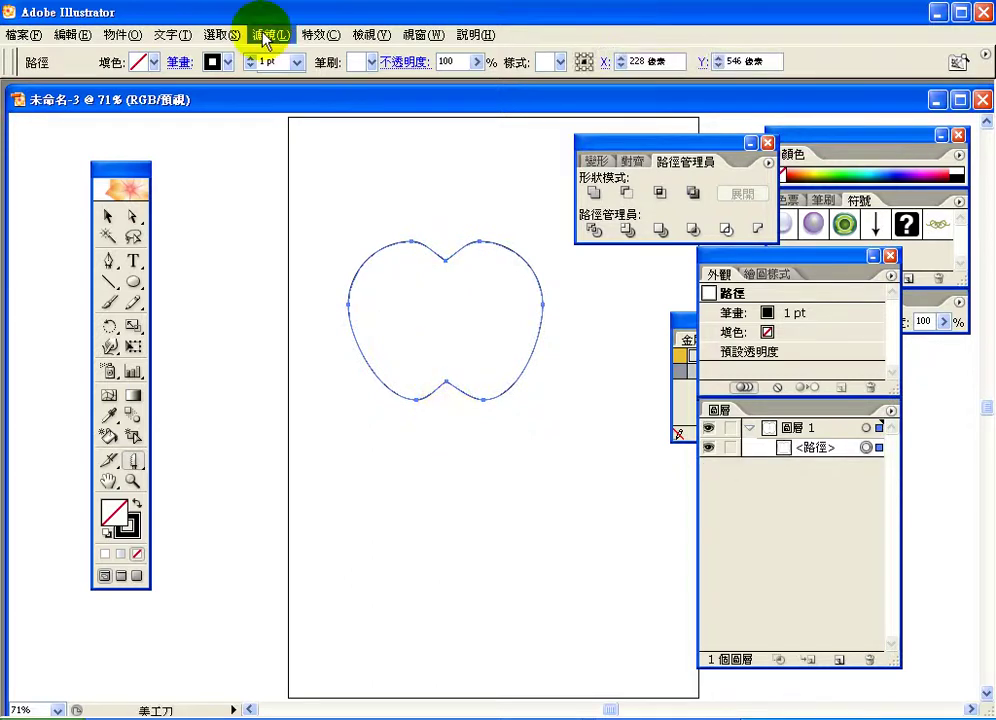
- Show the rulers and place a vertical guide through the apple's top and bottom notches
{"action": "left_click", "coordinate": [368, 32]}
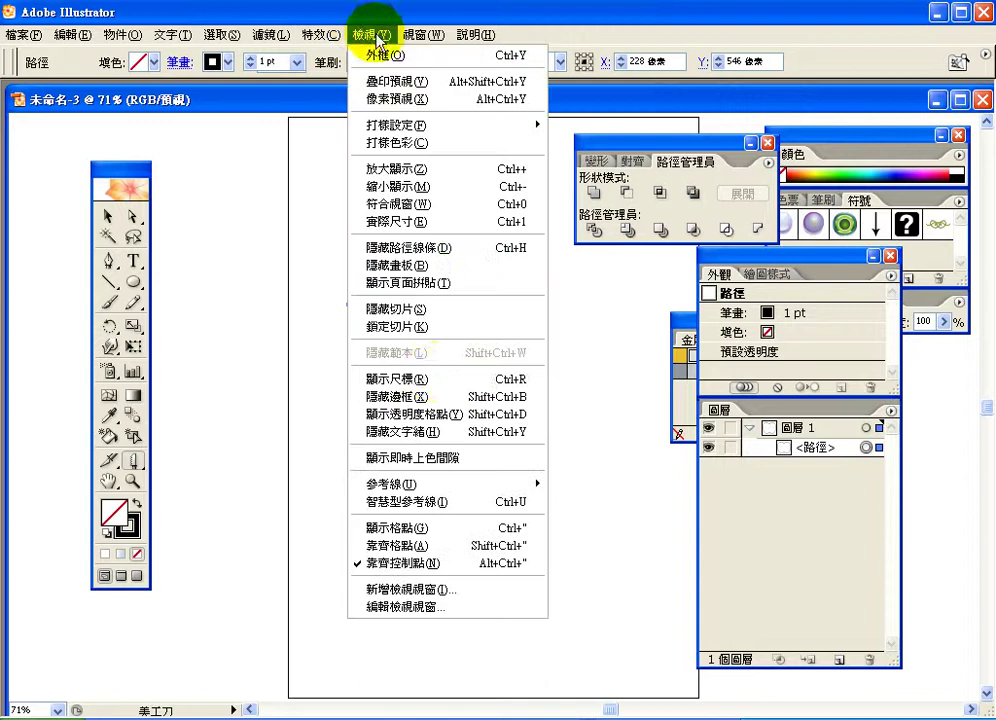
{"action": "left_click", "coordinate": [438, 380]}
{"action": "left_click_drag", "start_coordinate": [19, 358], "coordinate": [446, 336]}
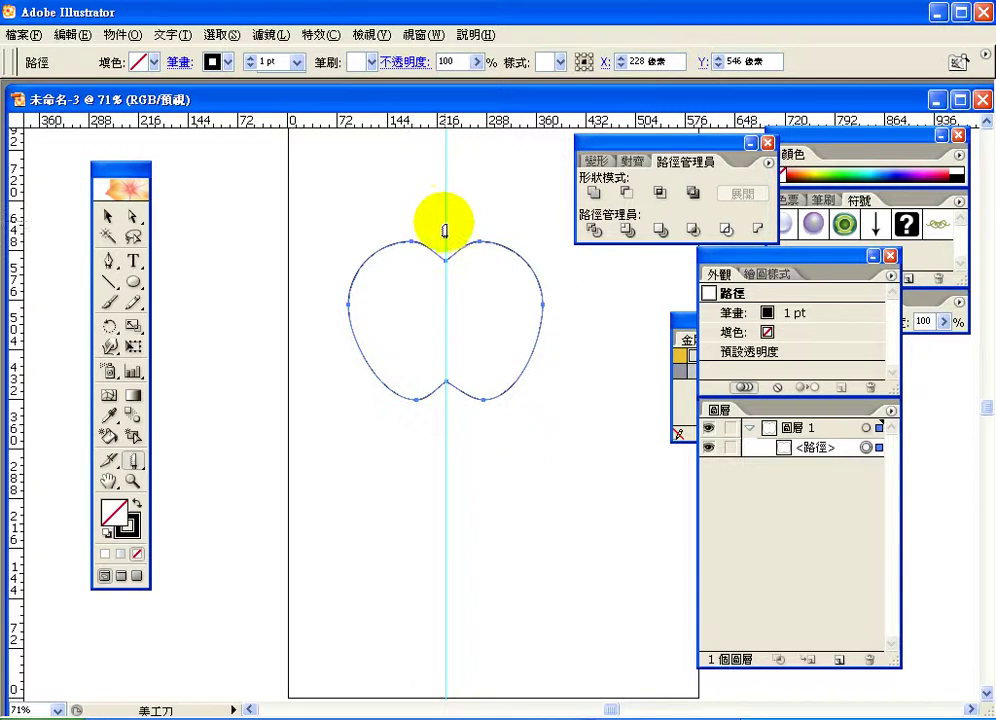
- Cut the apple outline into left and right halves along the vertical guide with the Knife tool
{"action": "mouse_move", "coordinate": [445, 220]}
{"action": "left_mouse_down"}
{"action": "mouse_move", "coordinate": [436, 453]}
{"action": "mouse_move", "coordinate": [461, 402]}
{"action": "left_mouse_up"}
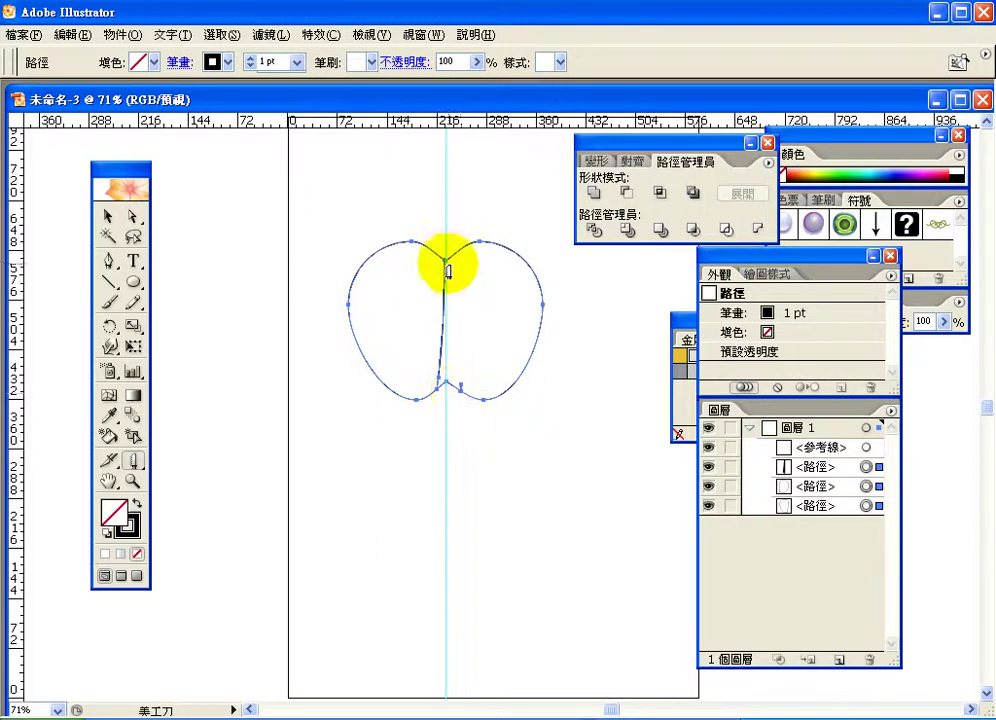
{"action": "left_click_drag", "start_coordinate": [448, 270], "coordinate": [413, 409]}
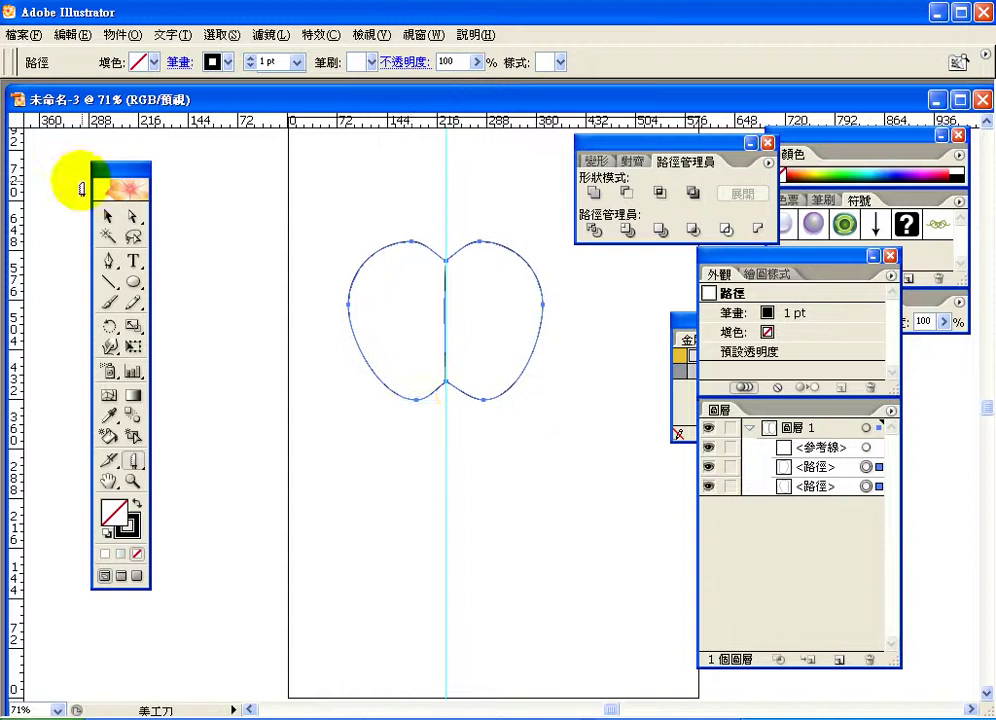
{"action": "left_click", "coordinate": [110, 218]}
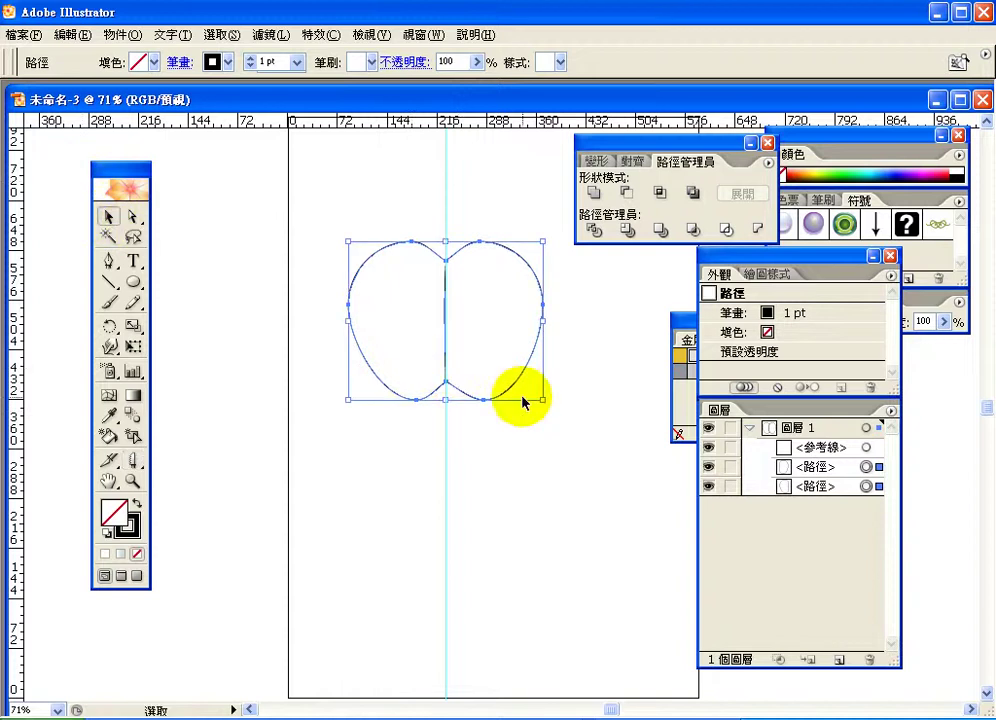
{"action": "key", "text": "a"}
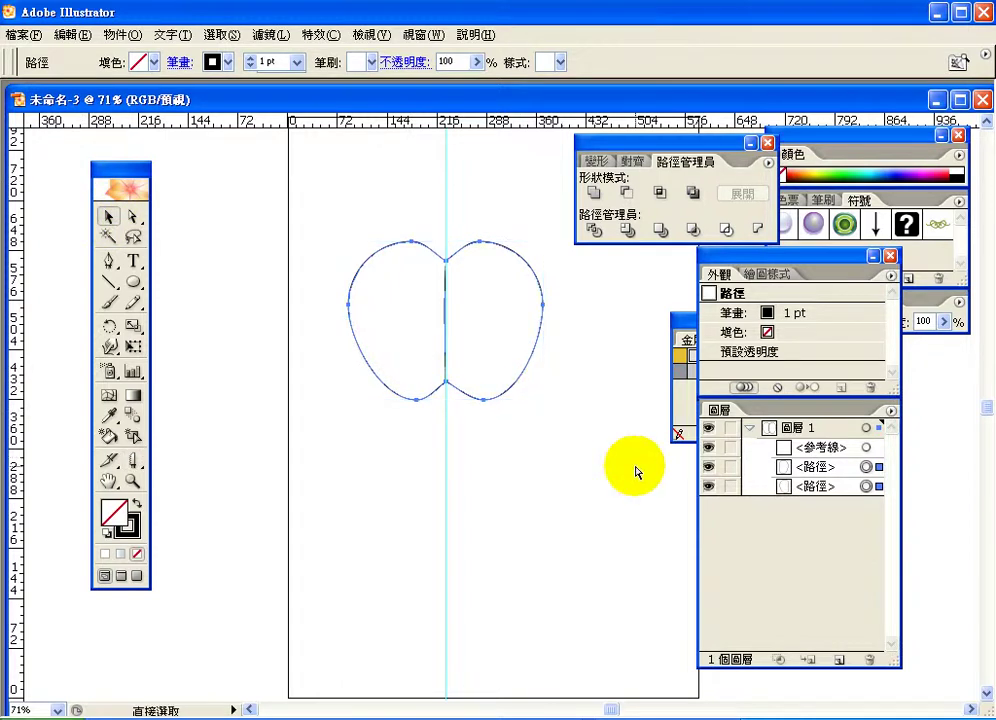
{"action": "mouse_move", "coordinate": [776, 506]}
{"action": "left_mouse_down"}
{"action": "mouse_move", "coordinate": [762, 502]}
{"action": "mouse_move", "coordinate": [754, 460]}
{"action": "mouse_move", "coordinate": [840, 476]}
{"action": "mouse_move", "coordinate": [758, 500]}
{"action": "left_mouse_up"}
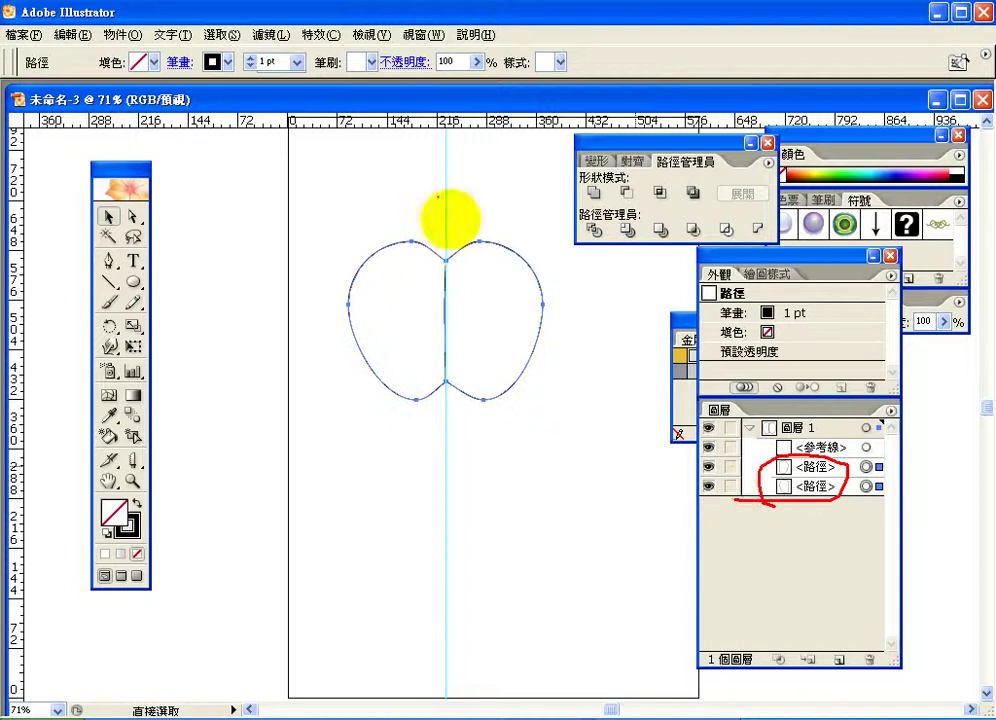
{"action": "key", "text": "Escape"}
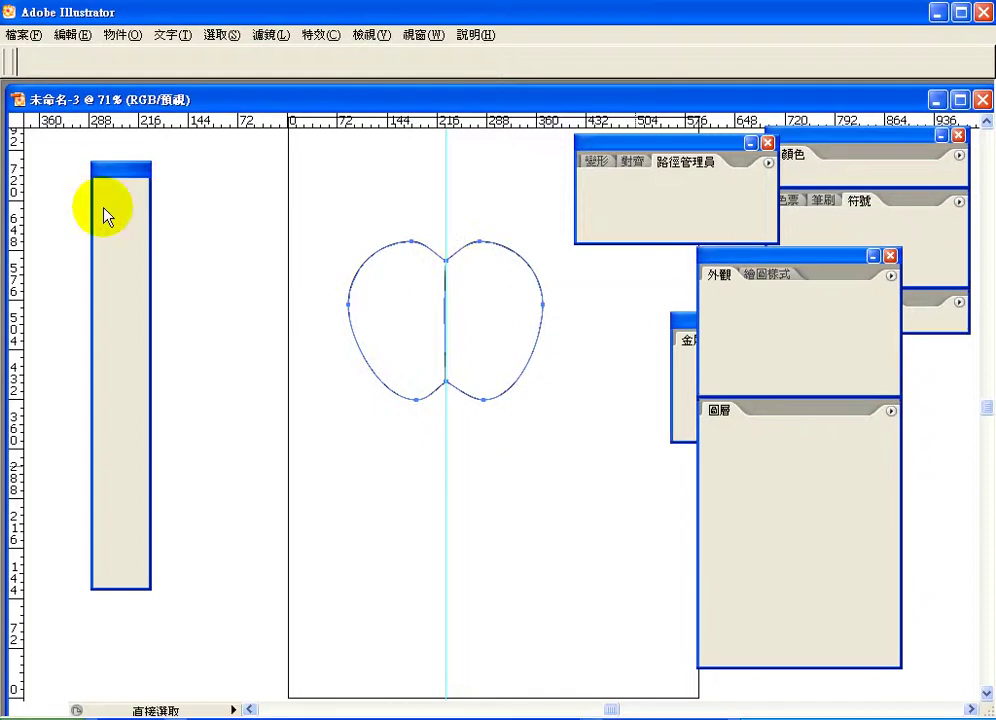
- Select only the apple's right half and move it horizontally about 68 px away from the left half
{"action": "left_click", "coordinate": [452, 260]}
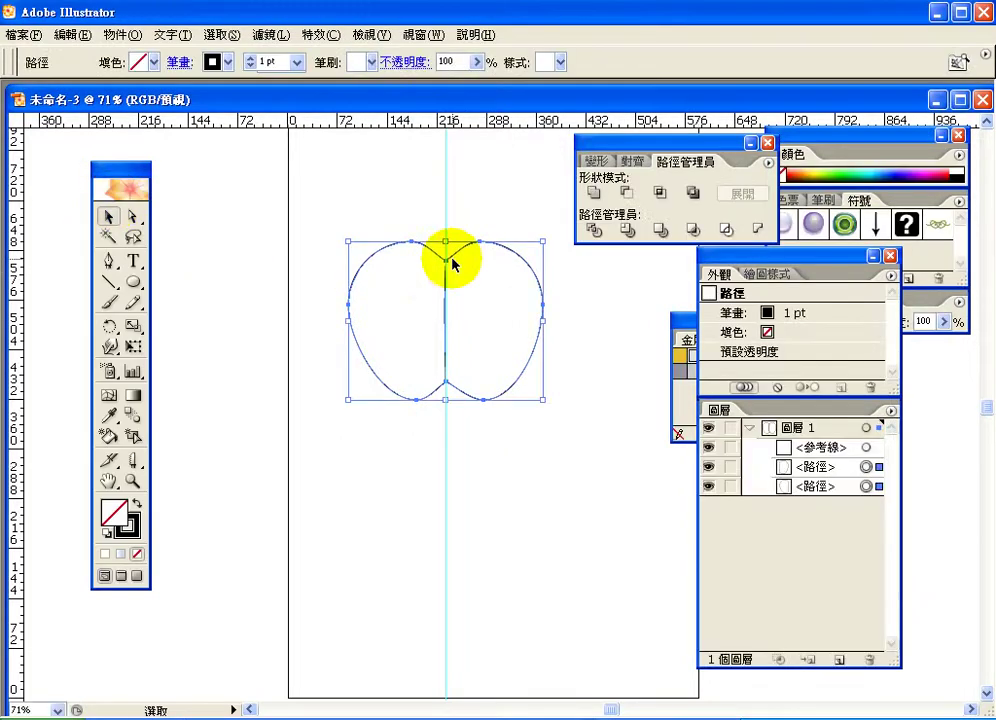
{"action": "left_click", "coordinate": [478, 204]}
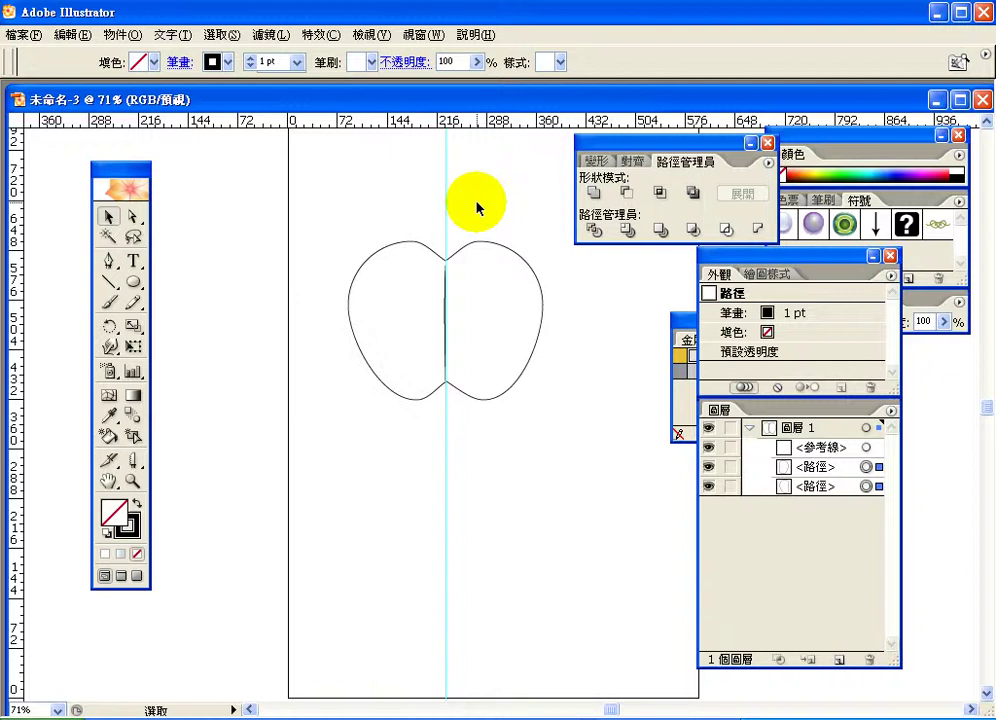
{"action": "left_click", "coordinate": [797, 468]}
{"action": "left_click", "coordinate": [133, 216]}
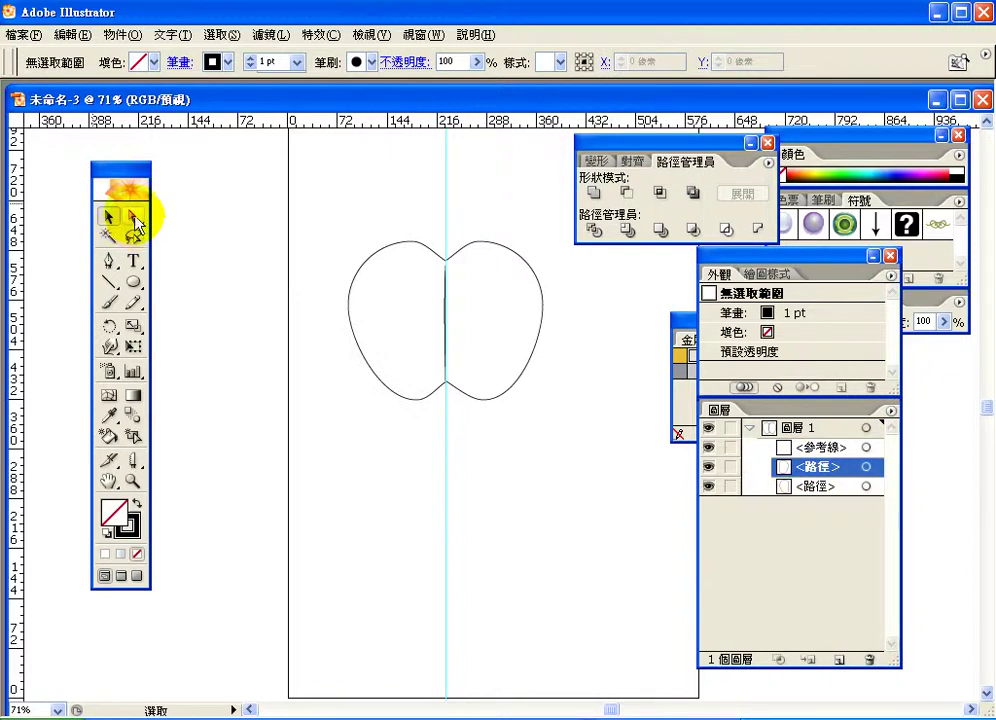
{"action": "left_click", "coordinate": [864, 470]}
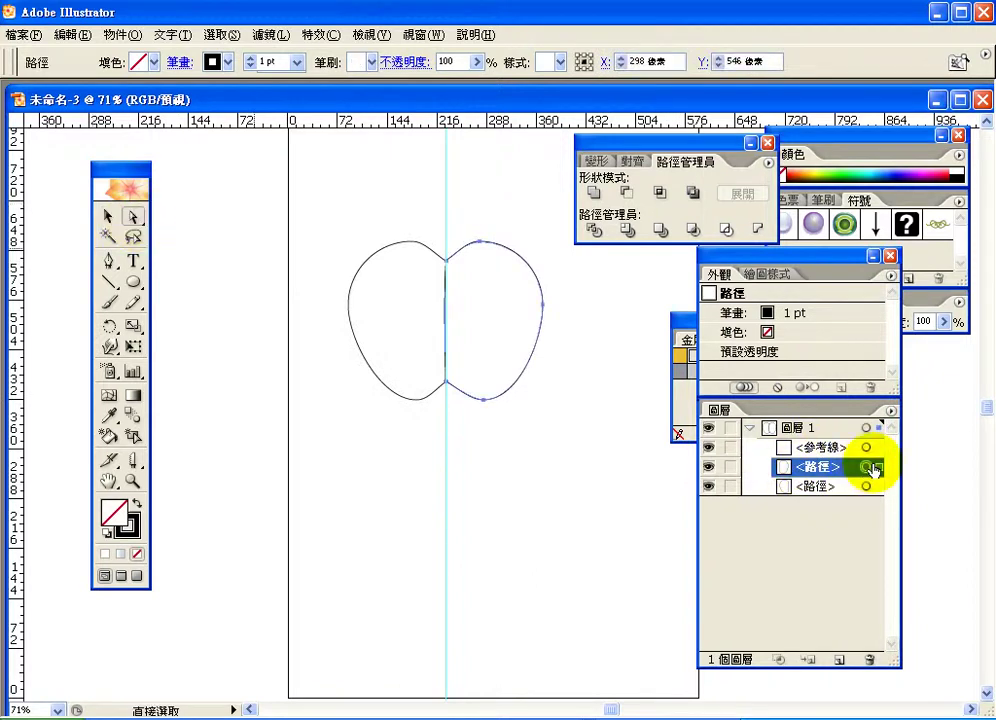
{"action": "left_click_drag", "start_coordinate": [507, 358], "coordinate": [573, 367]}
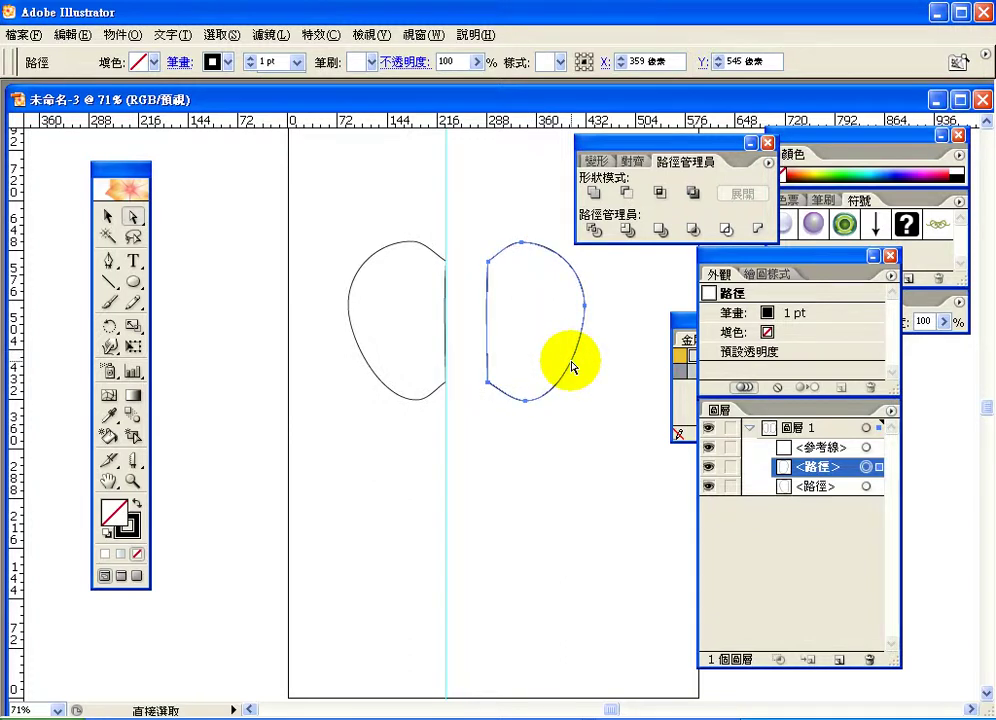
{"action": "key", "text": "ctrl+z"}
{"action": "key", "text": "ctrl+z"}
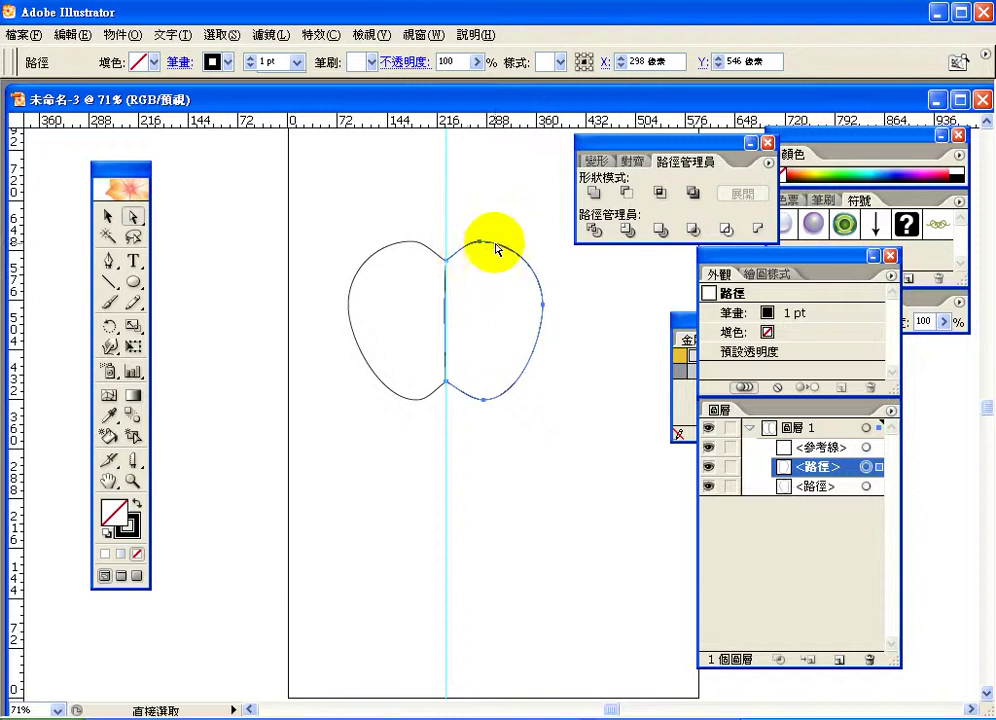
{"action": "left_click_drag", "start_coordinate": [497, 250], "coordinate": [545, 250]}
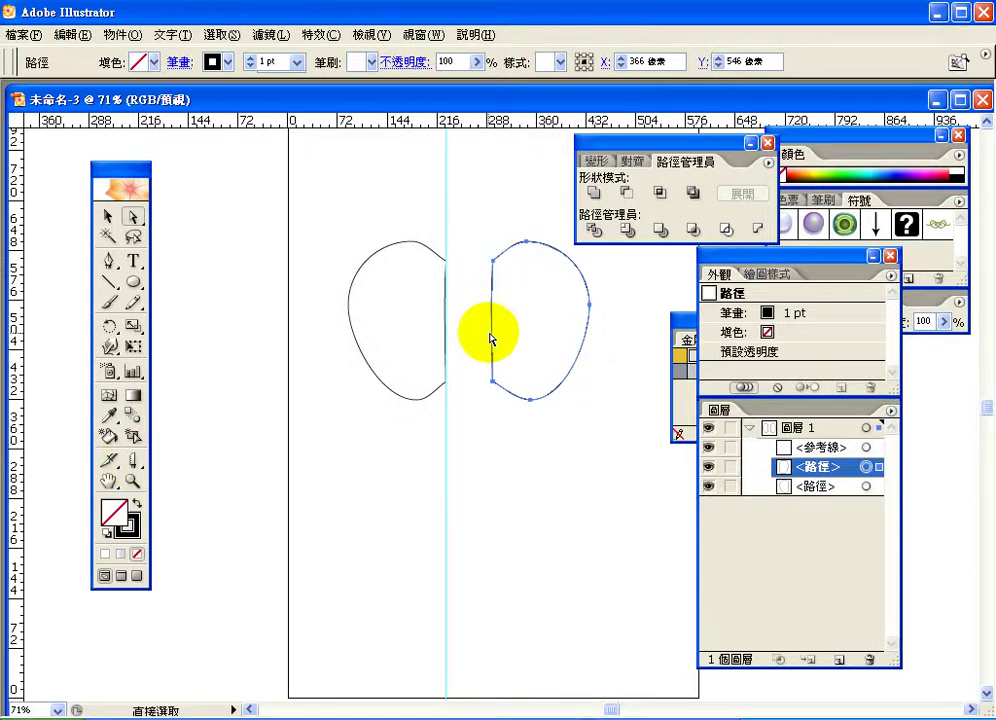
- Pick the Scissors tool, and undo the right half's move, the knife cut and the guide
{"action": "left_click", "coordinate": [134, 461]}
{"action": "left_click_drag", "start_coordinate": [134, 461], "coordinate": [158, 470]}
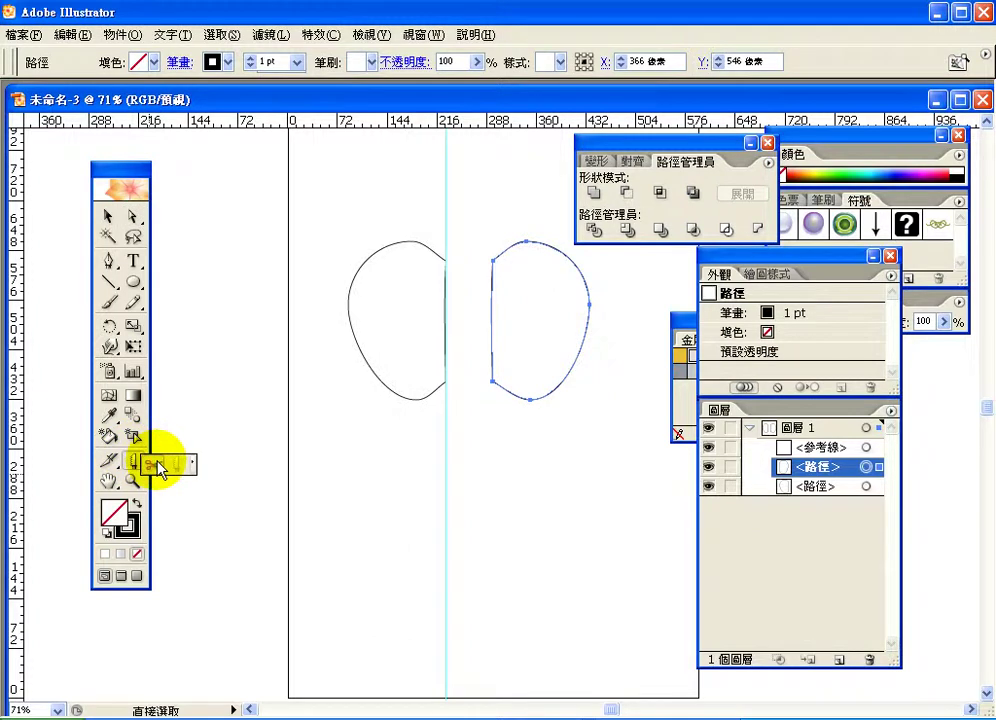
{"action": "mouse_move", "coordinate": [158, 470]}
{"action": "left_mouse_down"}
{"action": "mouse_move", "coordinate": [196, 467]}
{"action": "mouse_move", "coordinate": [140, 455]}
{"action": "mouse_move", "coordinate": [190, 475]}
{"action": "mouse_move", "coordinate": [449, 260]}
{"action": "mouse_move", "coordinate": [451, 276]}
{"action": "mouse_move", "coordinate": [150, 468]}
{"action": "left_mouse_up"}
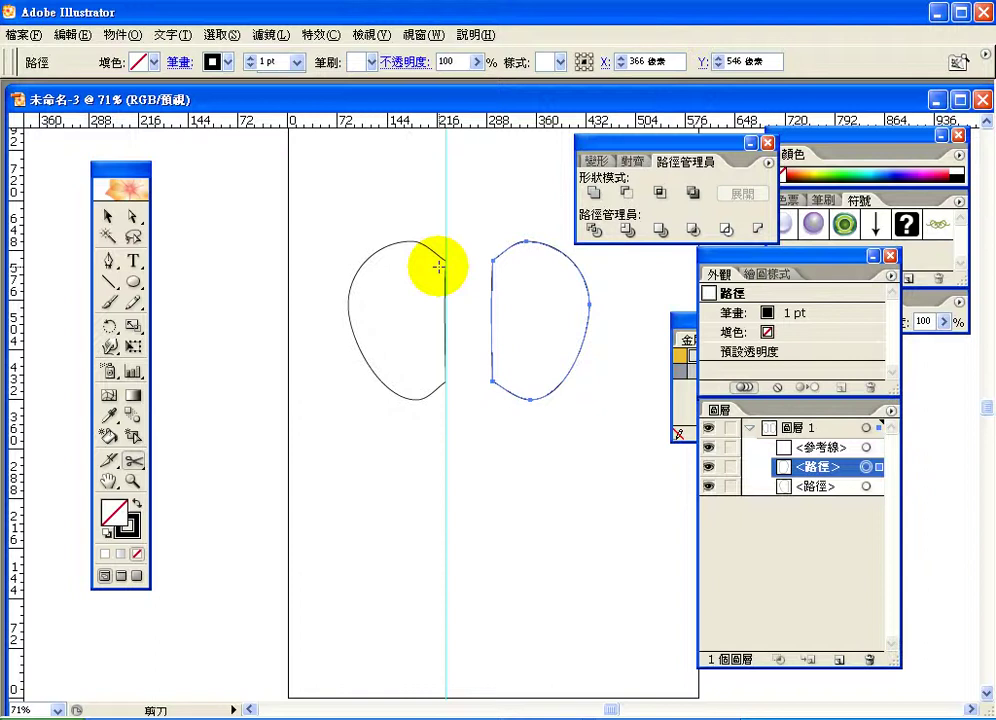
{"action": "left_click_drag", "start_coordinate": [492, 262], "coordinate": [443, 265]}
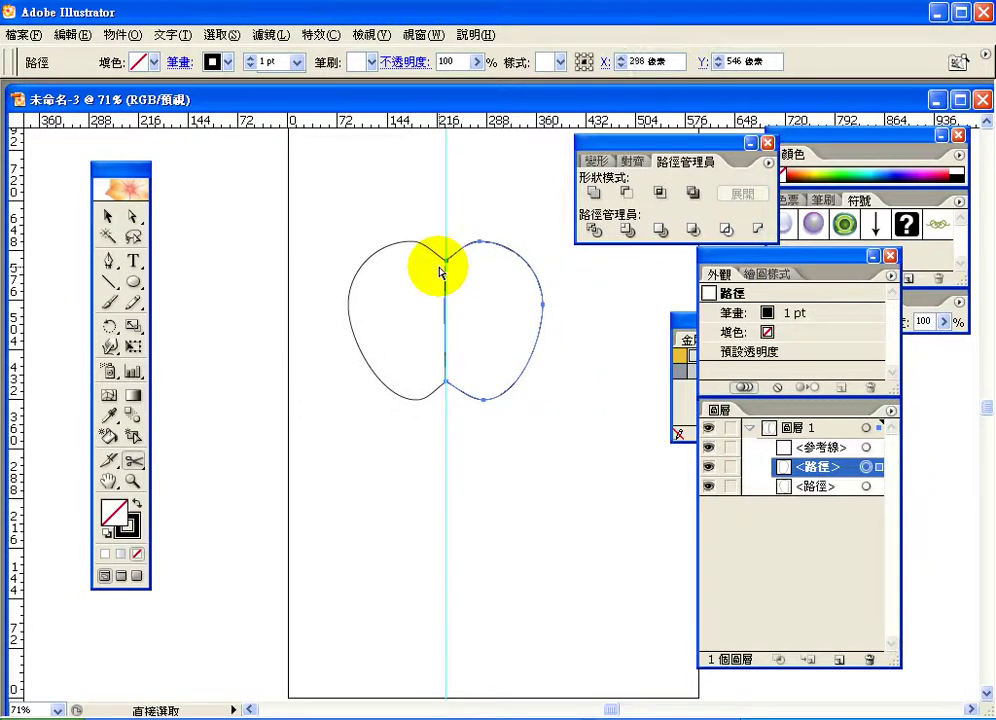
{"action": "key", "text": "ctrl+a"}
{"action": "key", "text": "ctrl+j"}
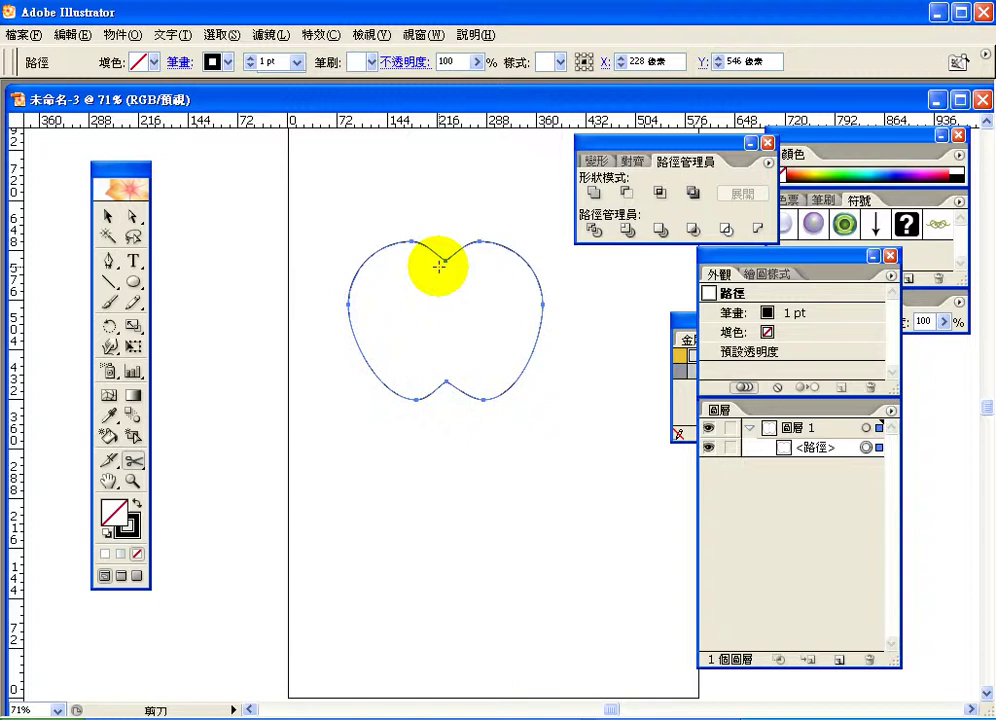
- Pick the Knife tool and place a vertical guide through the apple's top and bottom notches
{"action": "left_click", "coordinate": [800, 447]}
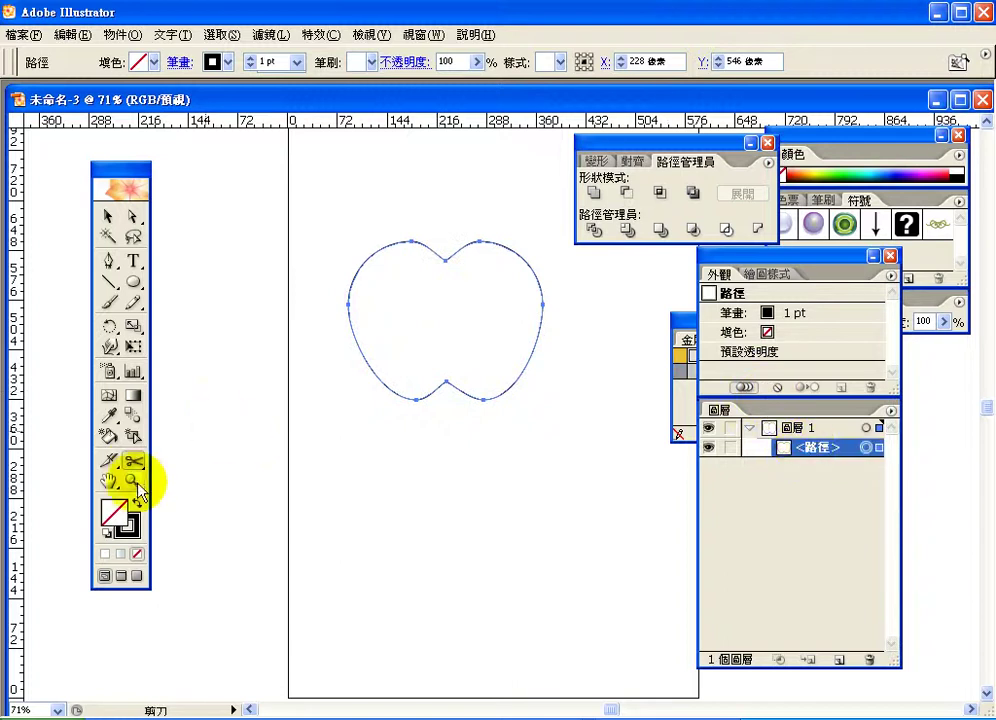
{"action": "left_click_drag", "start_coordinate": [134, 461], "coordinate": [158, 461]}
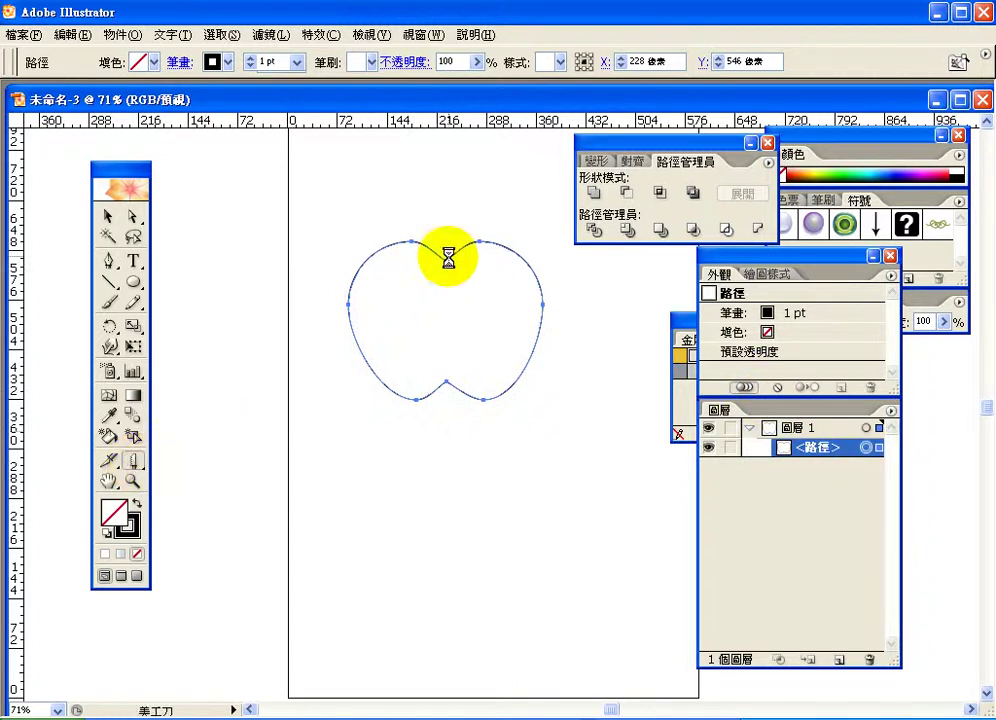
{"action": "key", "text": "a"}
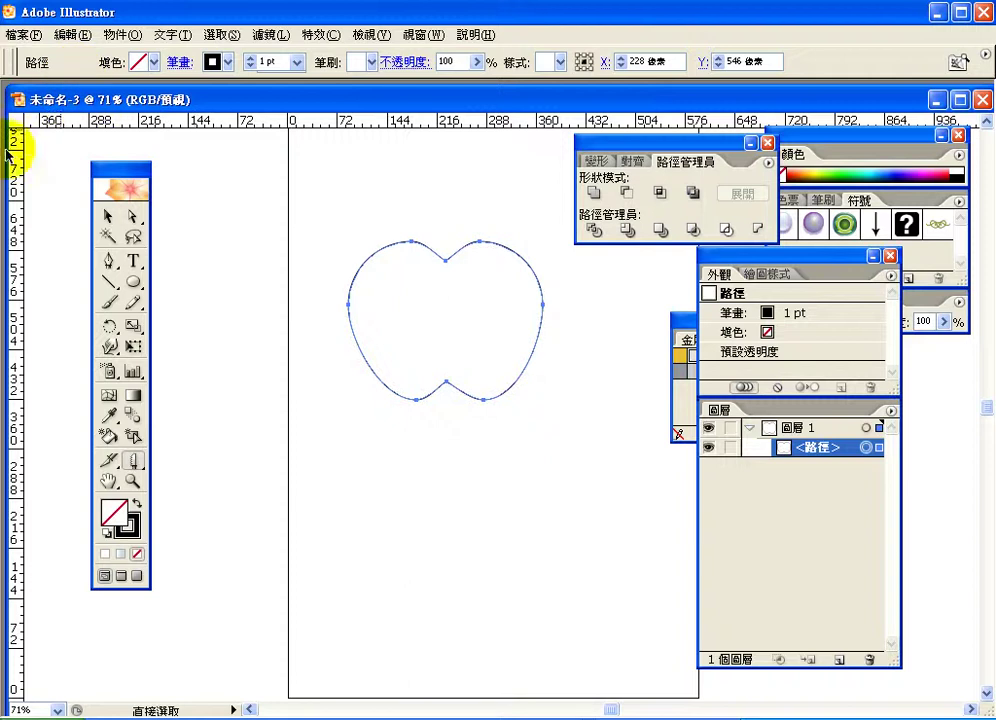
{"action": "left_click_drag", "start_coordinate": [8, 152], "coordinate": [445, 199]}
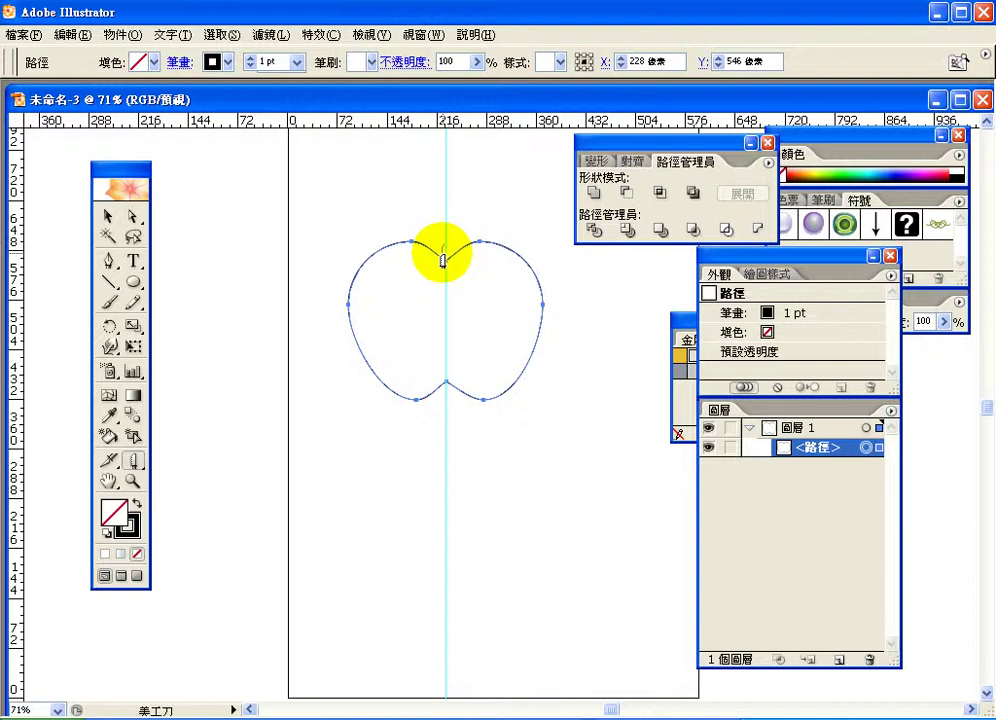
- Try twice to cut the apple outline in half along the vertical guide with the Knife tool, undoing each cut
{"action": "left_click_drag", "start_coordinate": [444, 258], "coordinate": [446, 408]}
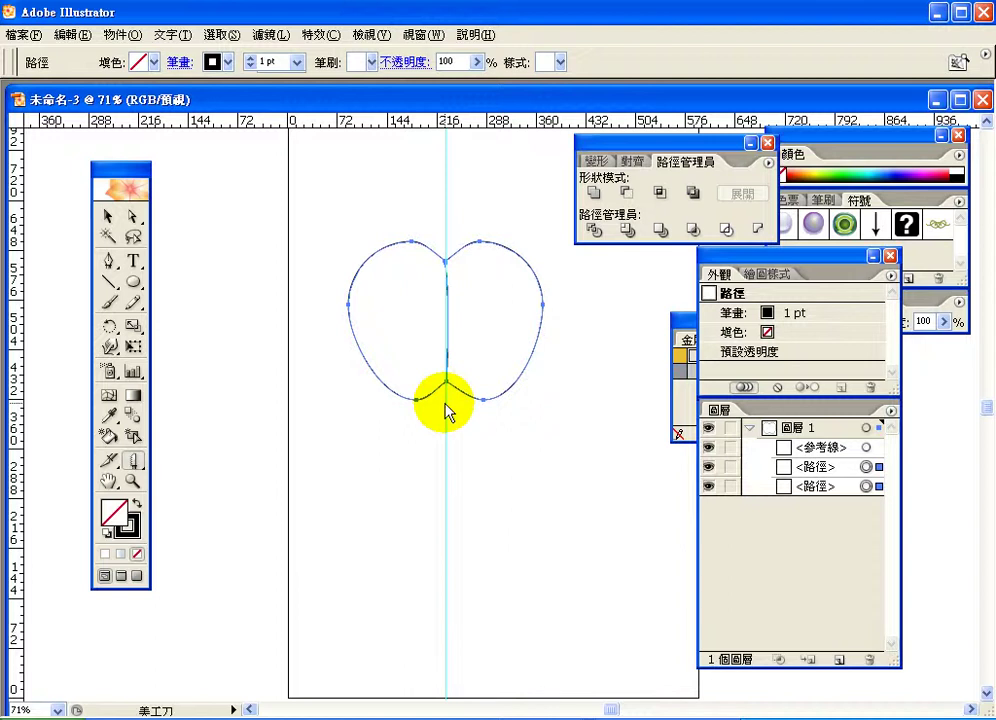
{"action": "key", "text": "ctrl+z"}
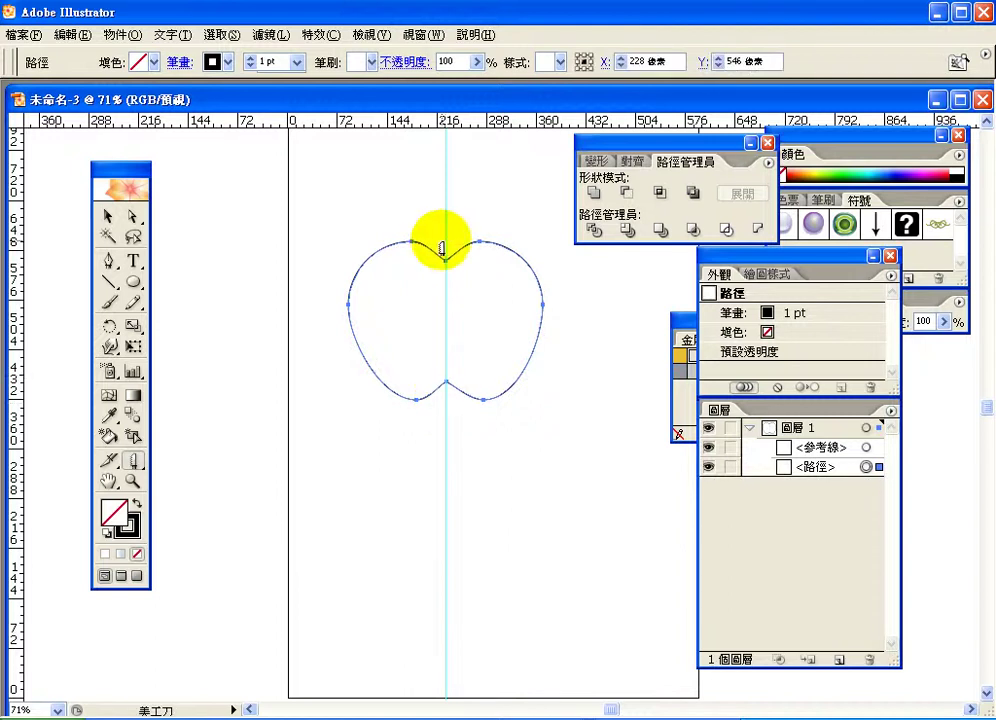
{"action": "left_click_drag", "start_coordinate": [444, 249], "coordinate": [443, 429]}
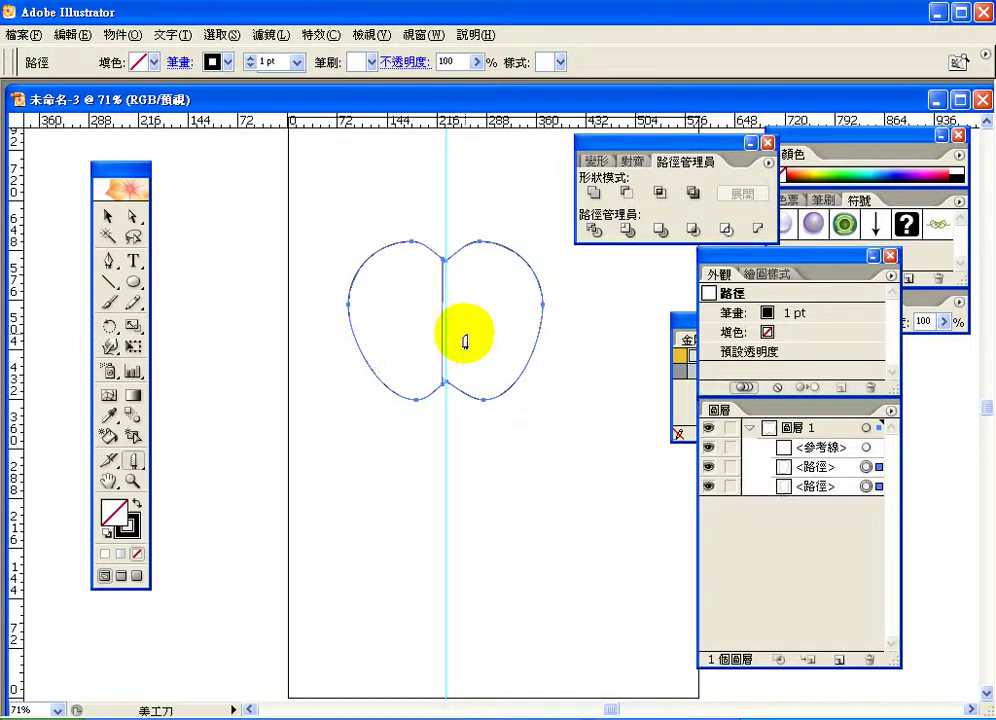
{"action": "key", "text": "ctrl+z"}
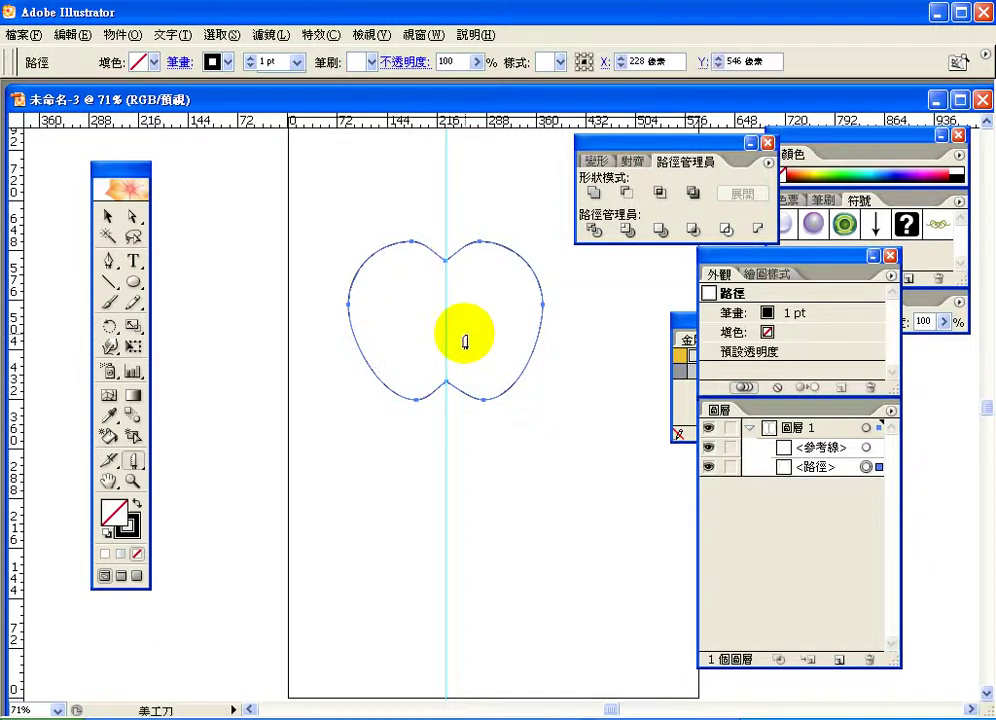
- Select the apple outline at 100% zoom and split it at its top and bottom notch anchor points with the Scissors tool
{"action": "key", "text": "ctrl+1"}
{"action": "key", "text": "v"}
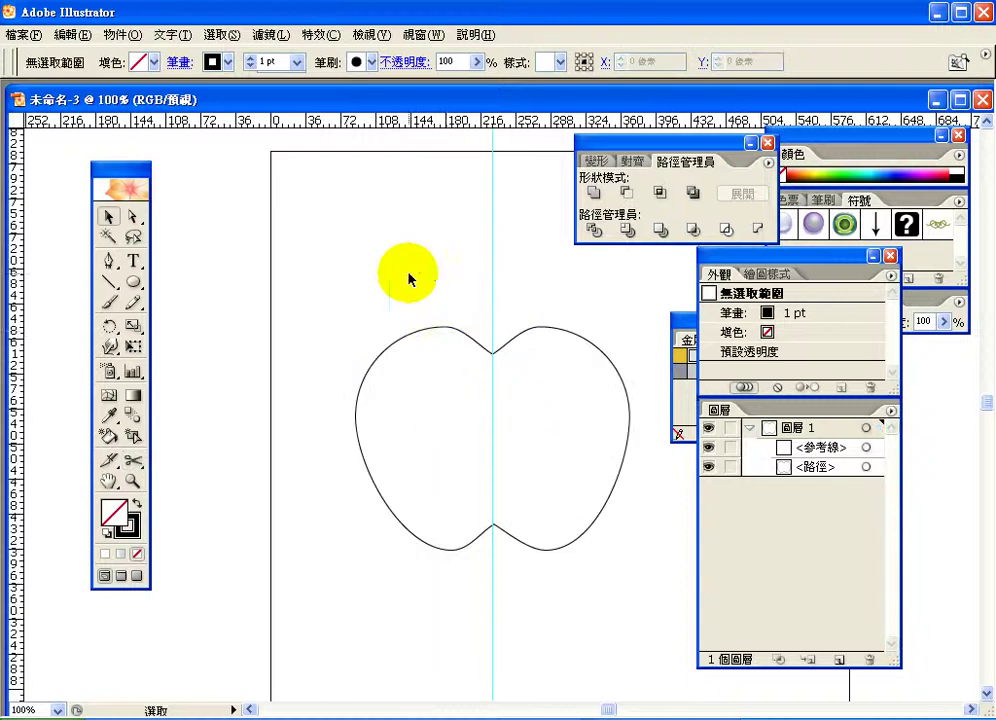
{"action": "left_click", "coordinate": [515, 340]}
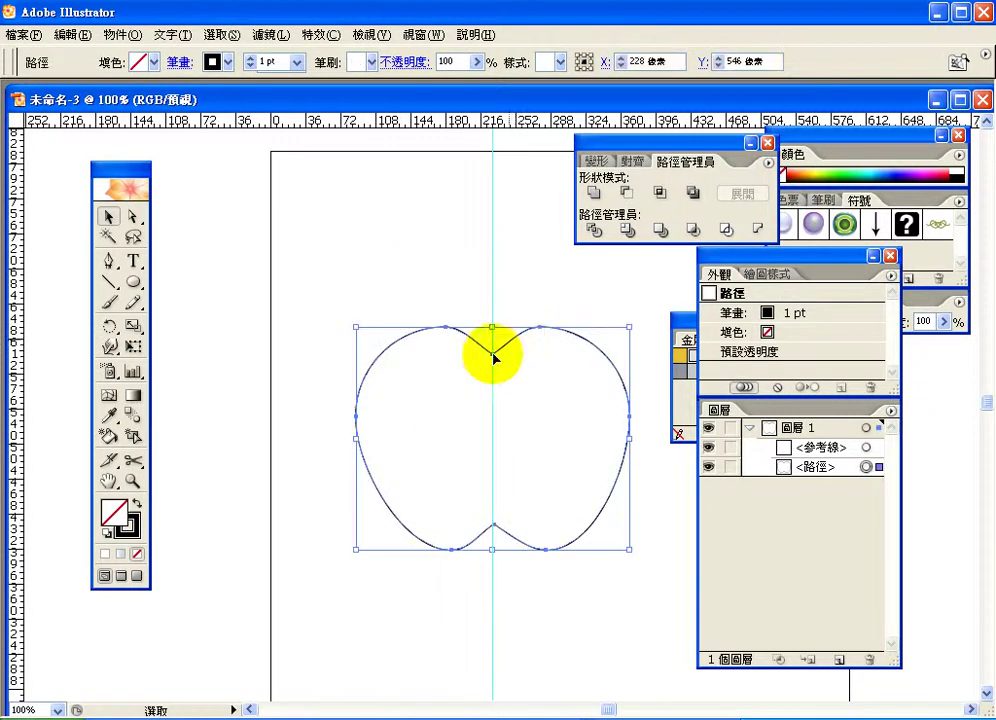
{"action": "left_click", "coordinate": [133, 461]}
{"action": "left_click", "coordinate": [494, 356]}
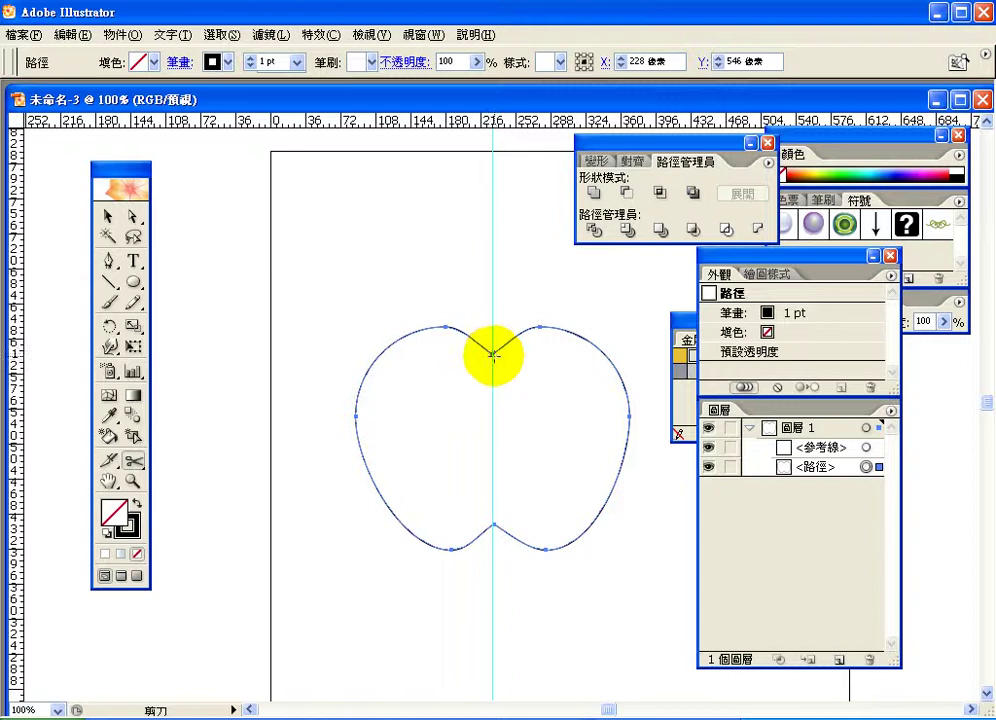
{"action": "left_click", "coordinate": [494, 527]}
- Select and delete the left half of the split apple outline
{"action": "key", "text": "v"}
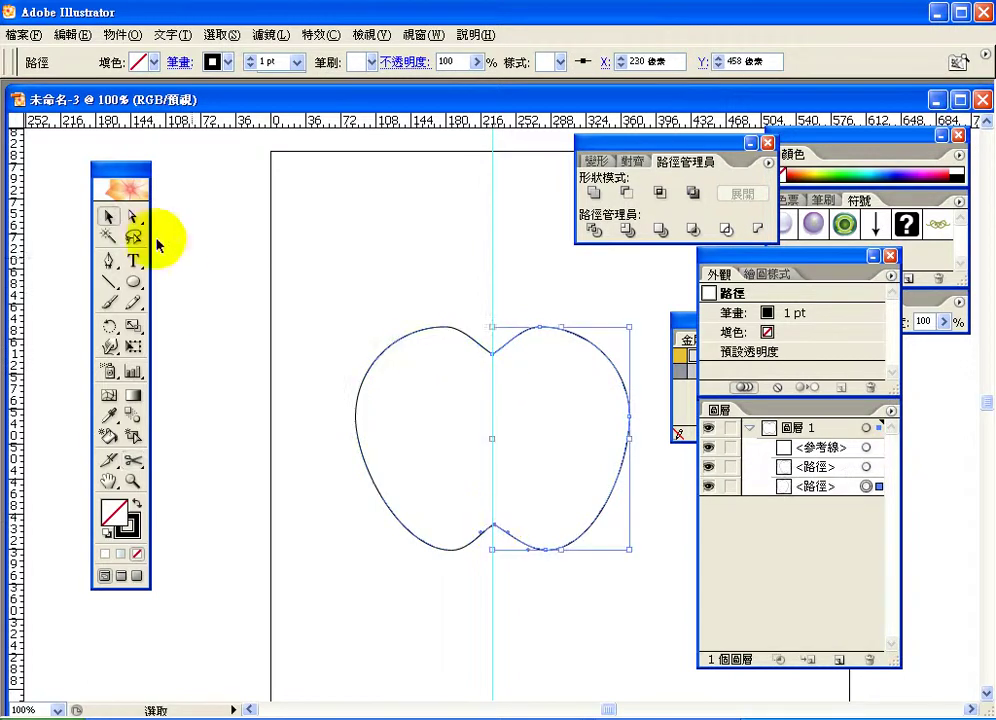
{"action": "left_click", "coordinate": [418, 332]}
{"action": "key", "text": "Delete"}
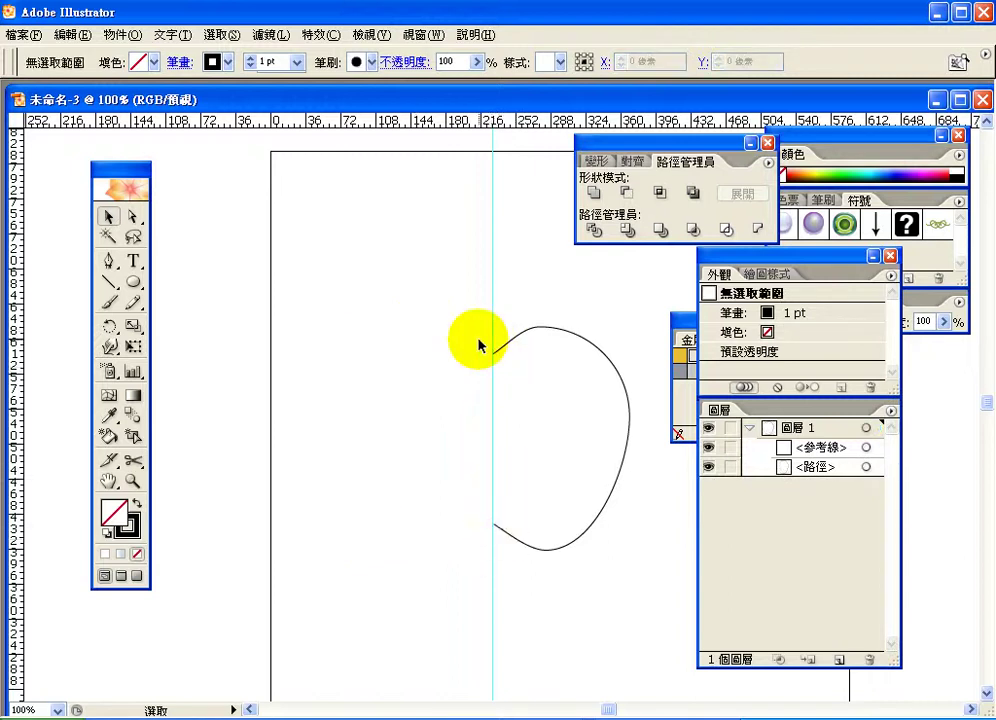
- Select the two open end points of the remaining right half, join them into a closed shape, and deselect it
{"action": "left_click", "coordinate": [134, 217]}
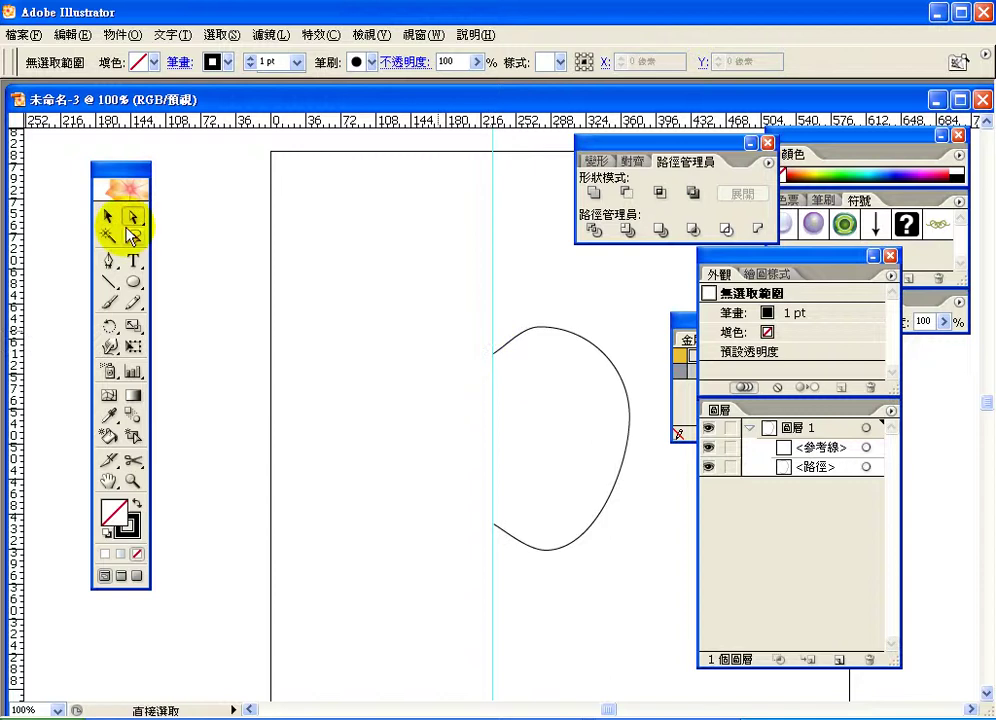
{"action": "left_click_drag", "start_coordinate": [476, 340], "coordinate": [498, 535]}
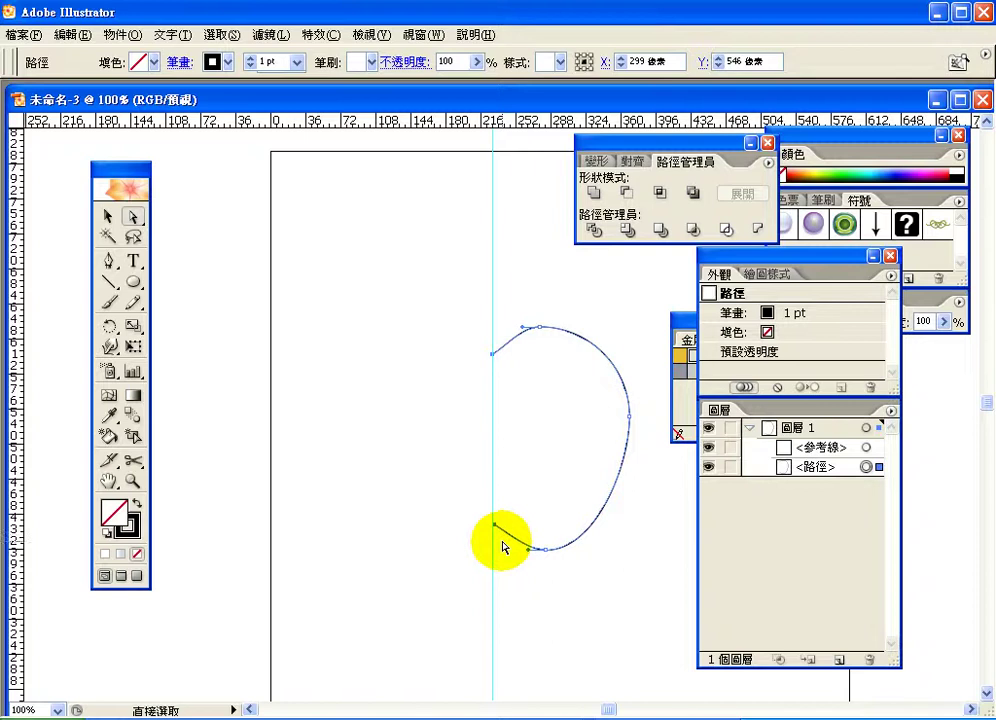
{"action": "left_click", "coordinate": [492, 355]}
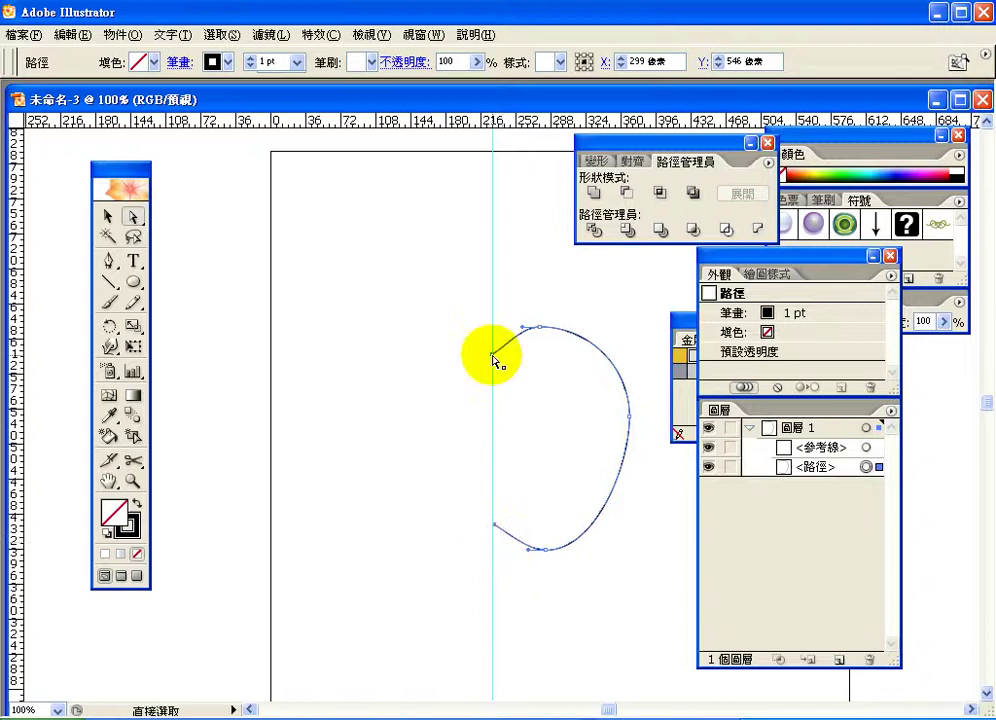
{"action": "left_click", "coordinate": [122, 34]}
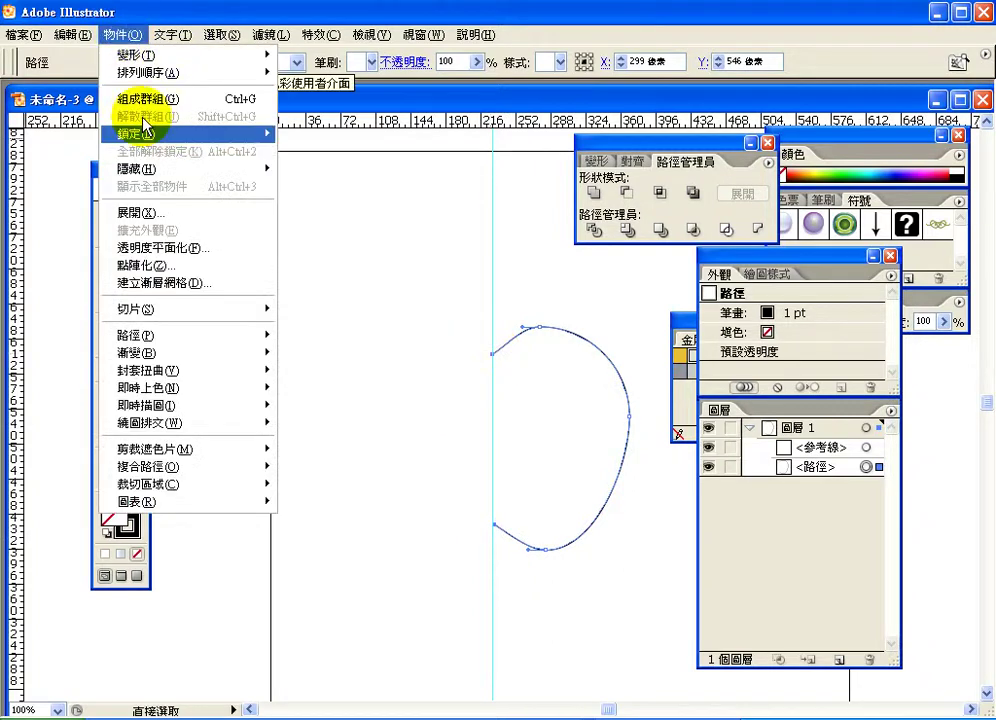
{"action": "mouse_move", "coordinate": [205, 338]}
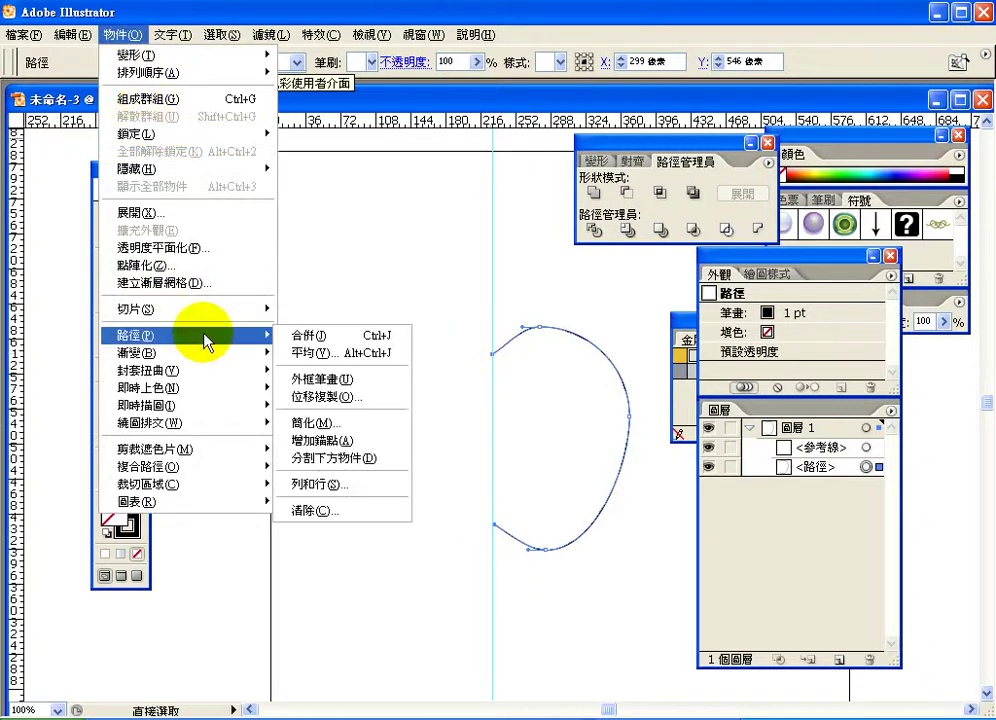
{"action": "left_click", "coordinate": [288, 340]}
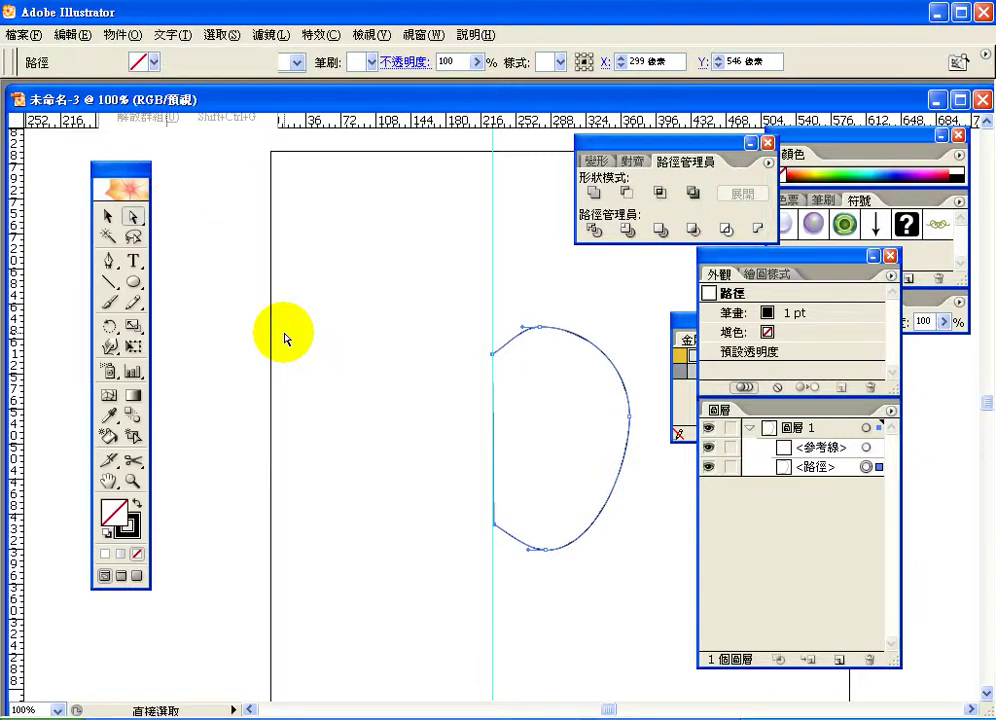
{"action": "left_click", "coordinate": [548, 306]}
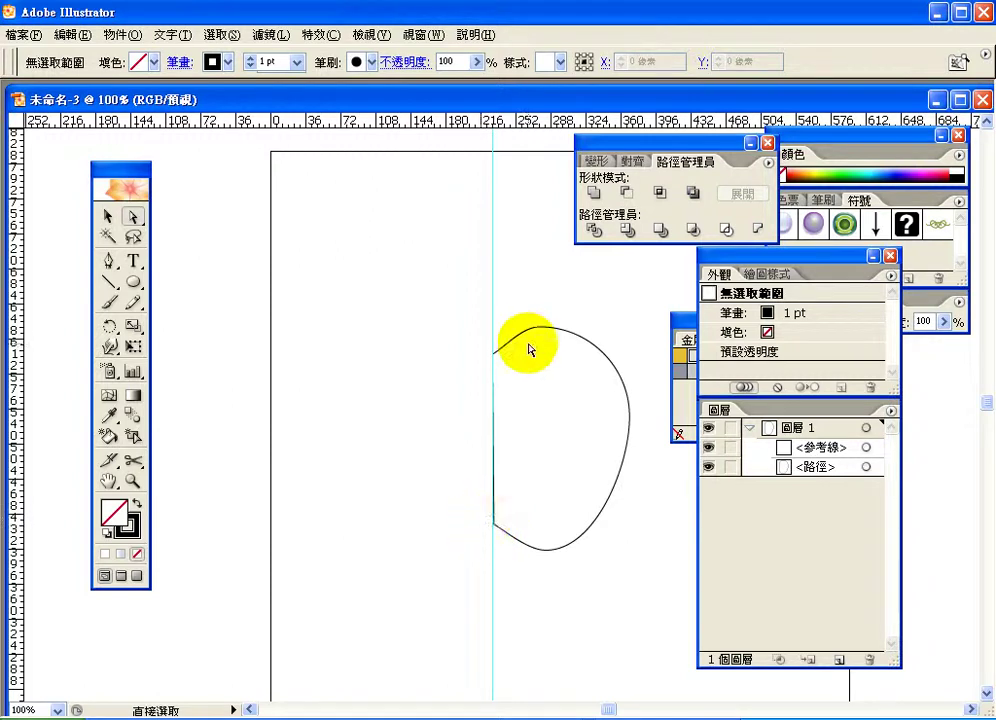
- Try reshaping the half apple's top curve and moving the half away from the guide, undoing each change
{"action": "left_click_drag", "start_coordinate": [535, 334], "coordinate": [567, 332]}
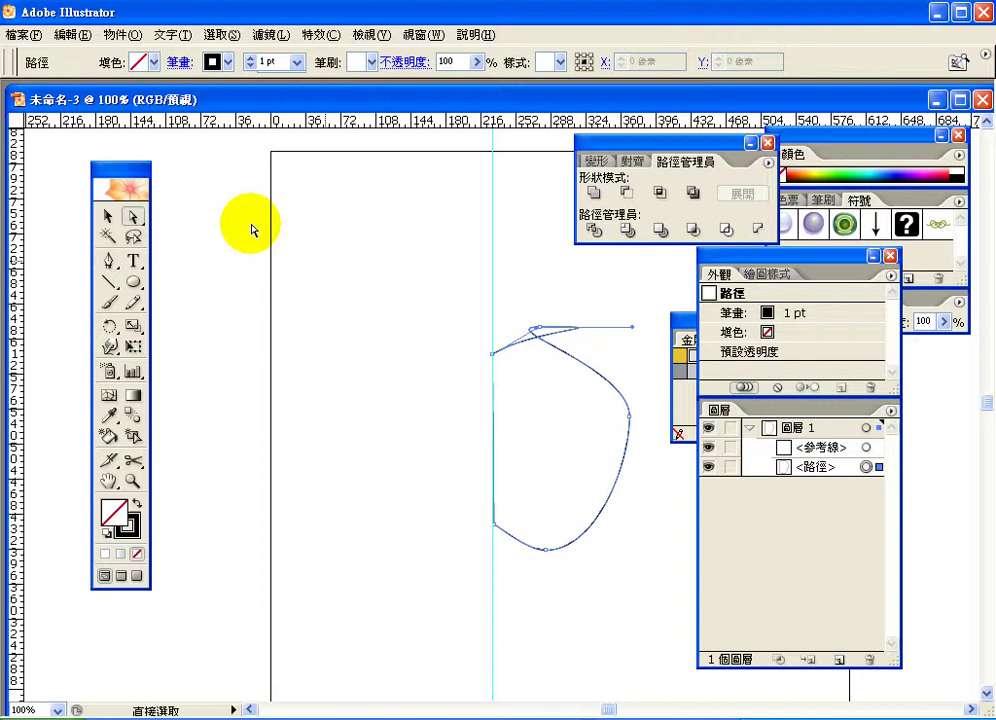
{"action": "left_click", "coordinate": [72, 34]}
{"action": "left_click", "coordinate": [100, 62]}
{"action": "left_click", "coordinate": [108, 216]}
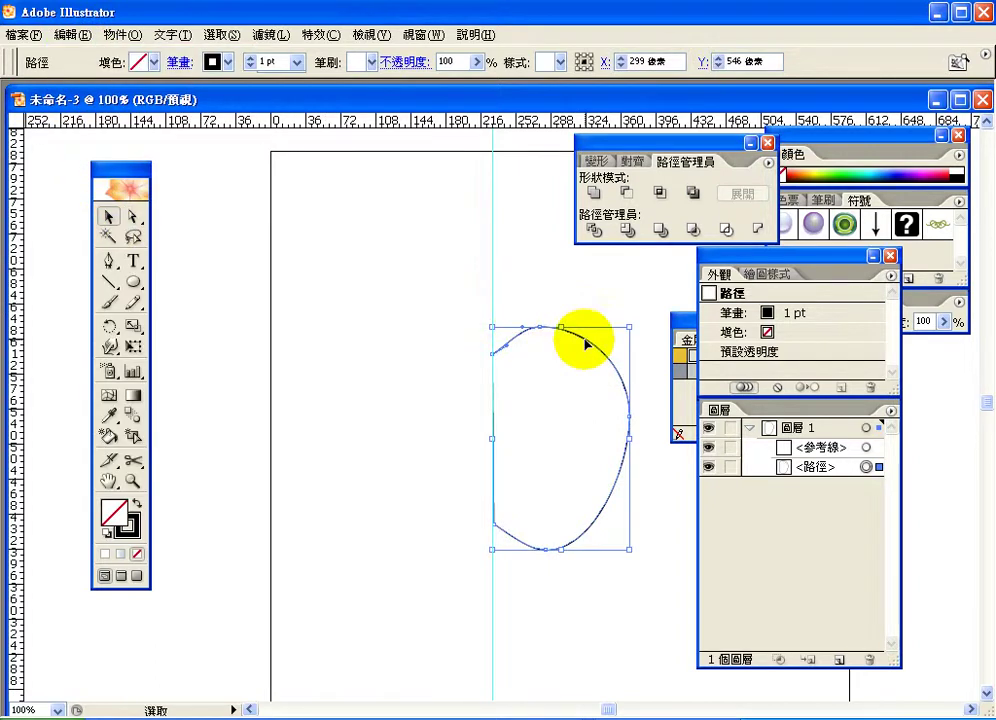
{"action": "left_click_drag", "start_coordinate": [585, 343], "coordinate": [624, 330]}
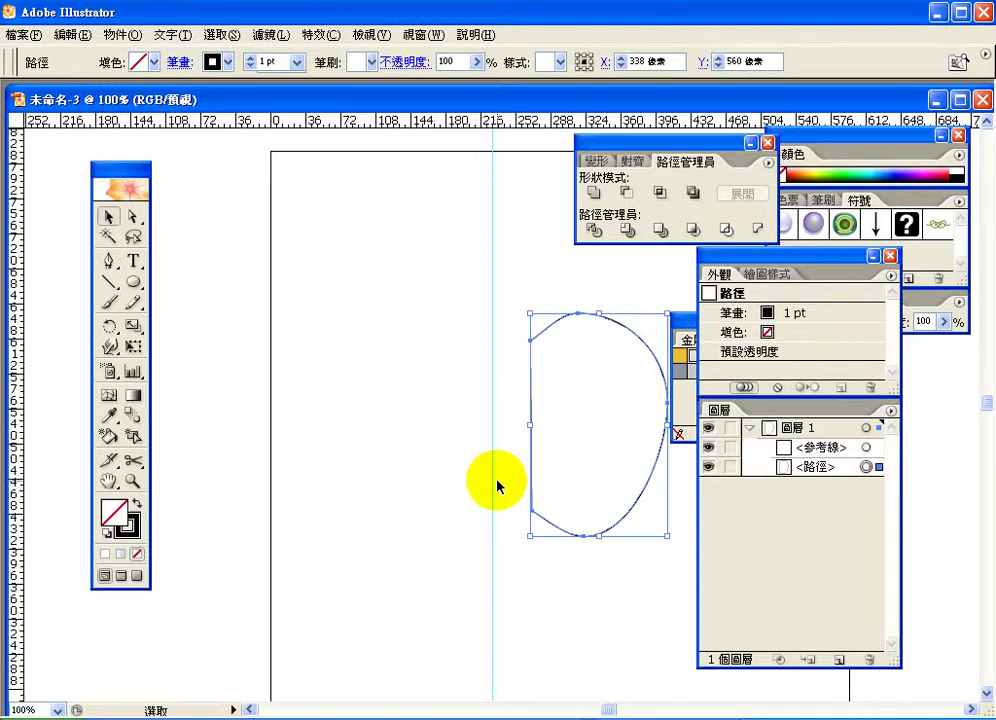
{"action": "key", "text": "ctrl+z"}
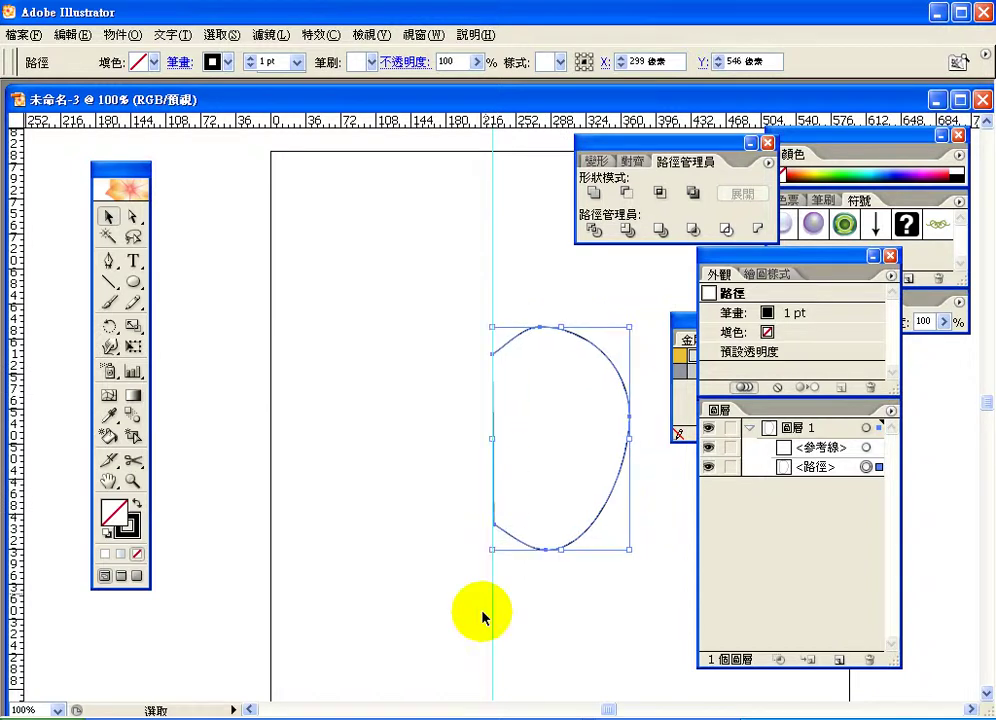
- Switch to the web tutorial in Internet Explorer, read step 08 on filling the shape, and return to Illustrator
{"action": "key", "text": "alt+Tab"}
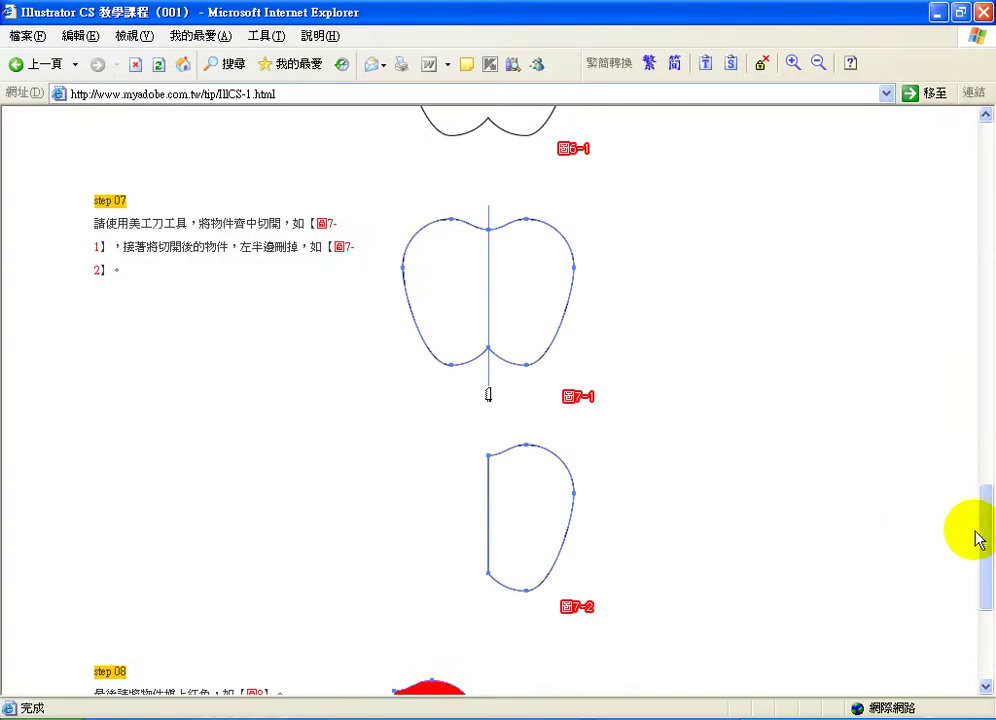
{"action": "left_click_drag", "start_coordinate": [977, 537], "coordinate": [977, 589]}
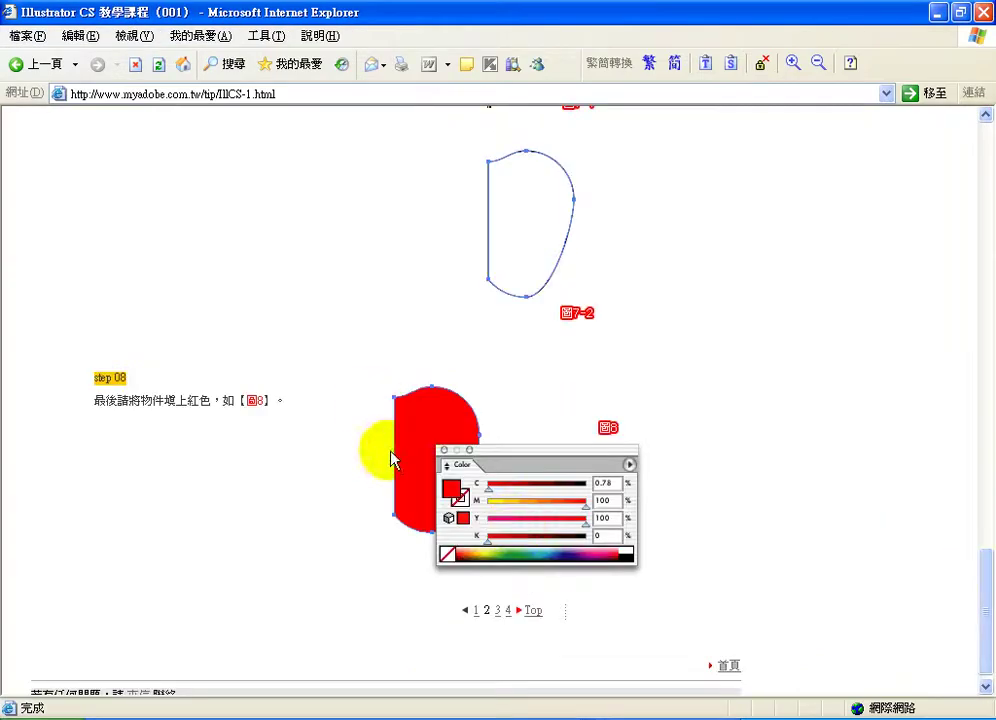
{"action": "key", "text": "alt+Tab"}
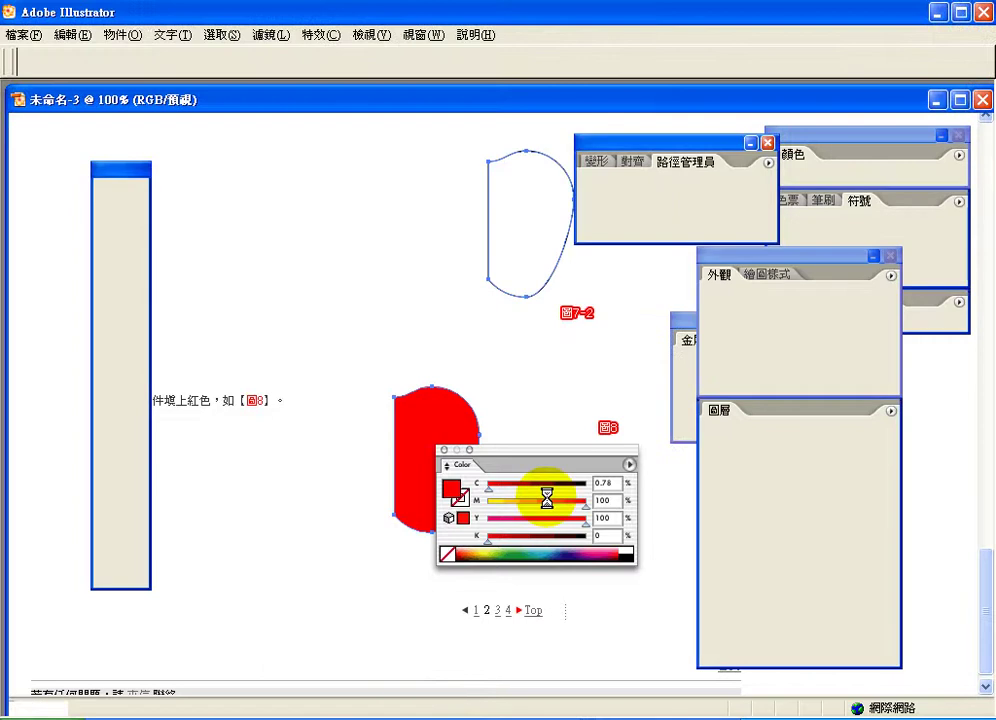
- Fill the half apple with red from the color spectrum and set its stroke to none
{"action": "left_click", "coordinate": [134, 534]}
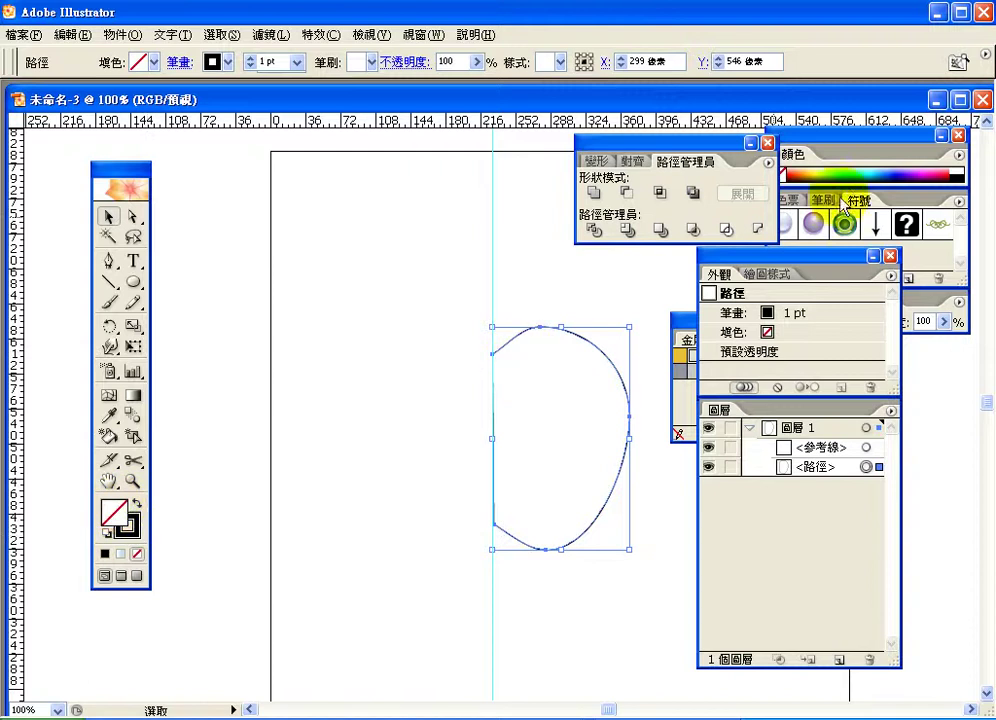
{"action": "left_click", "coordinate": [799, 163]}
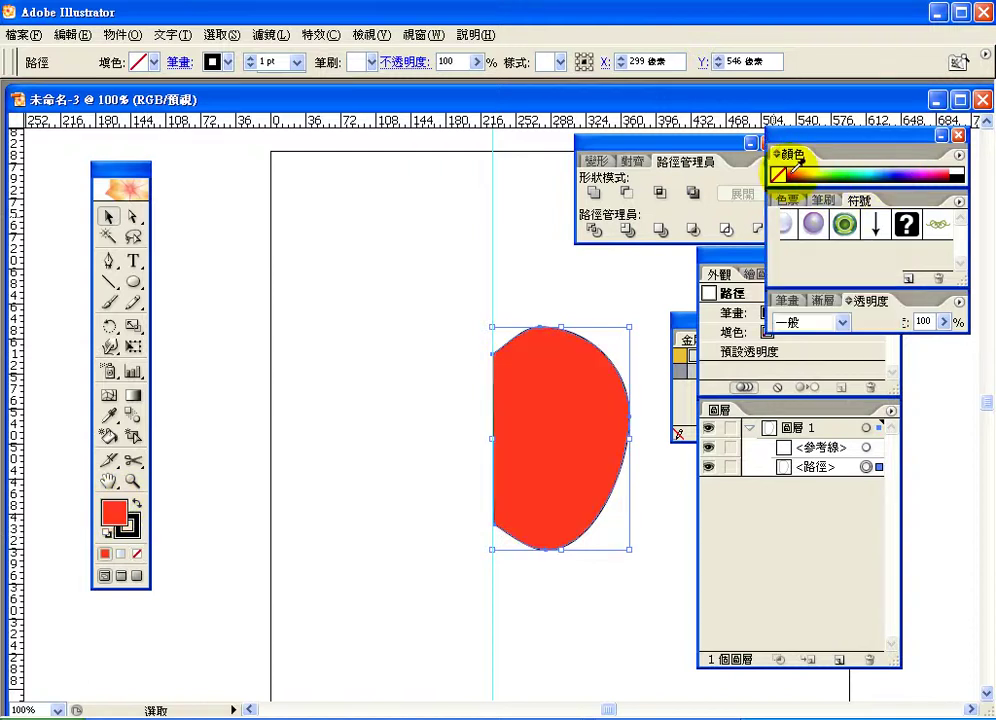
{"action": "left_click", "coordinate": [130, 525]}
{"action": "left_click", "coordinate": [138, 554]}
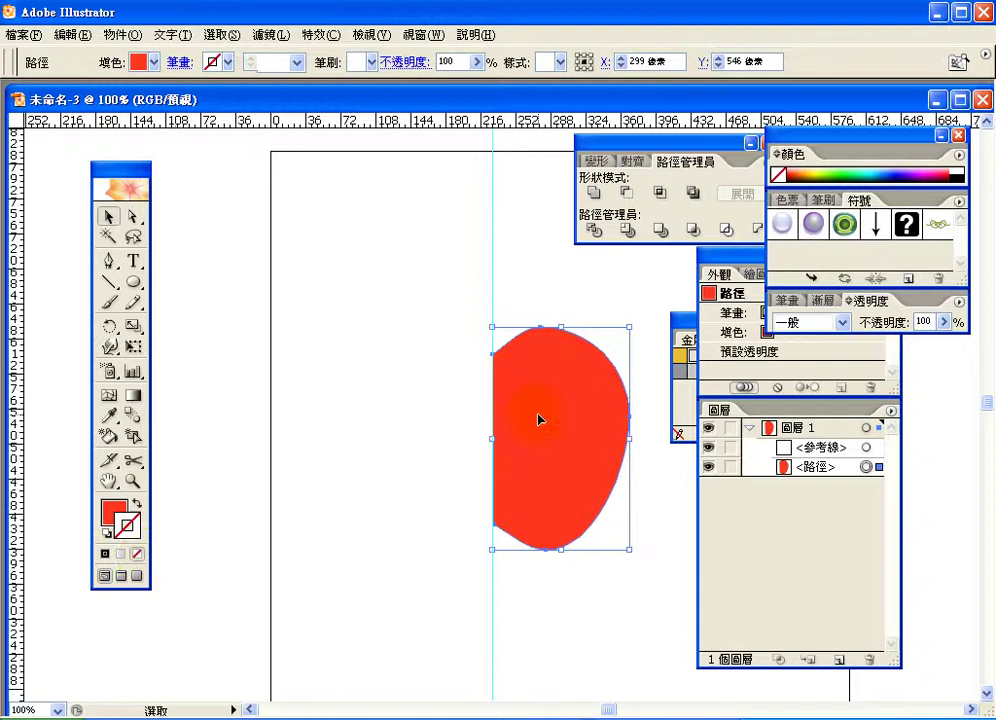
- Open the 3D Revolve effect options for the red half apple and turn on the preview
{"action": "left_click", "coordinate": [321, 34]}
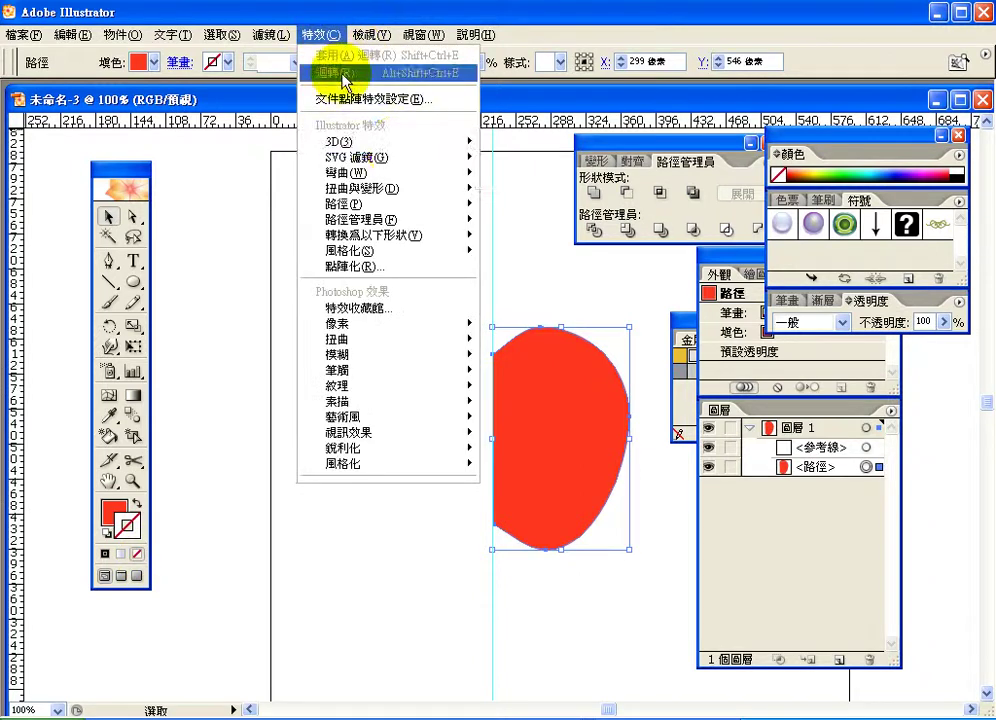
{"action": "mouse_move", "coordinate": [395, 142]}
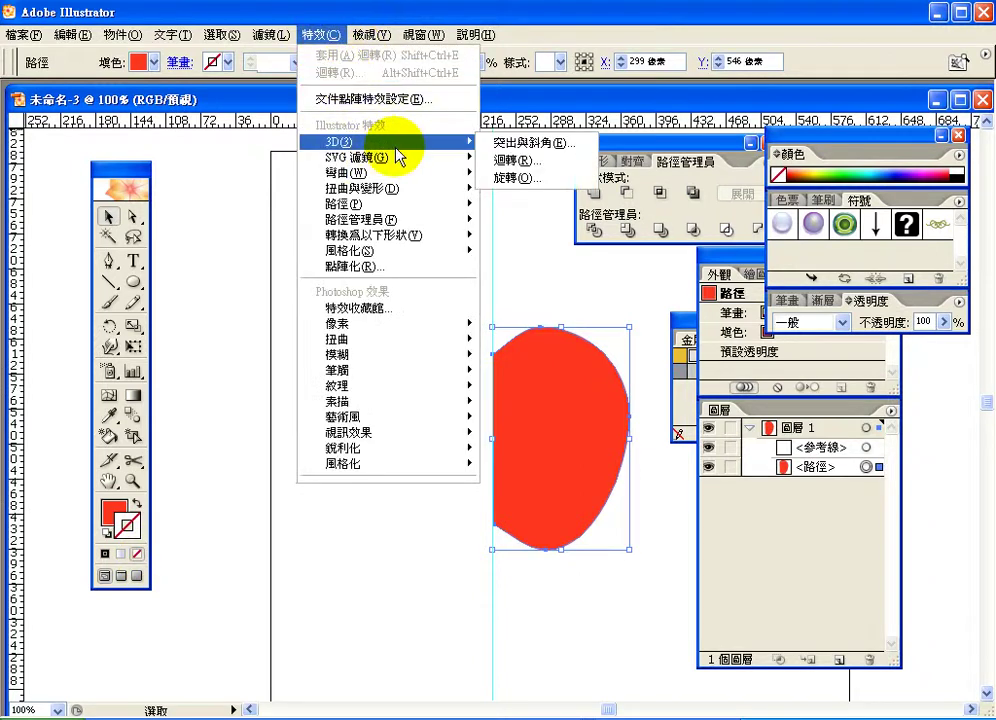
{"action": "left_click", "coordinate": [511, 168]}
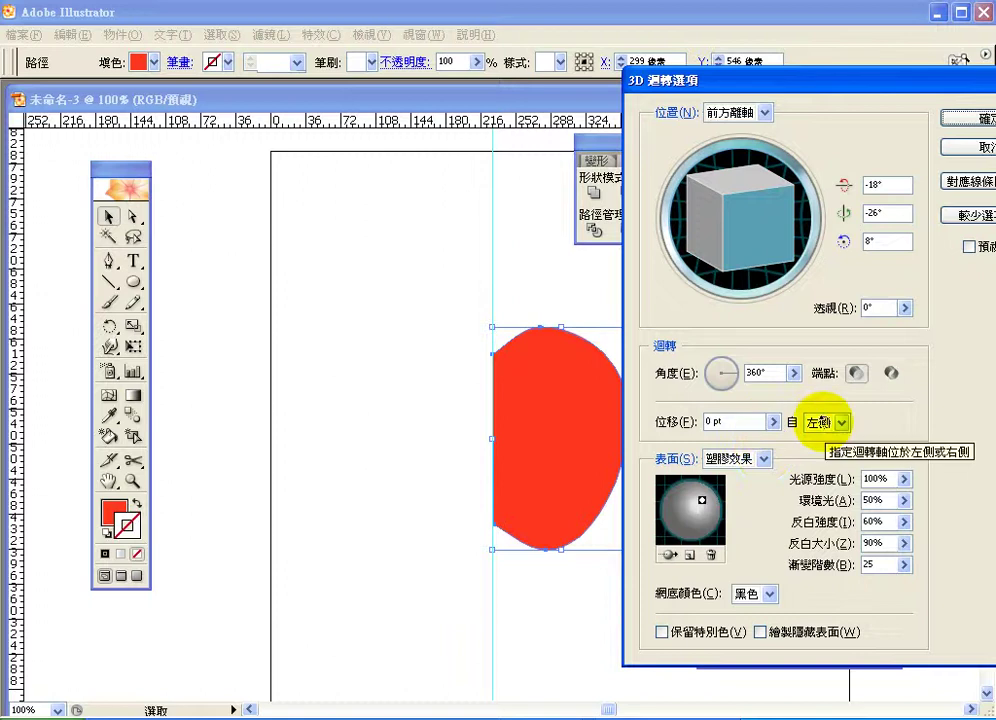
{"action": "left_click", "coordinate": [969, 247]}
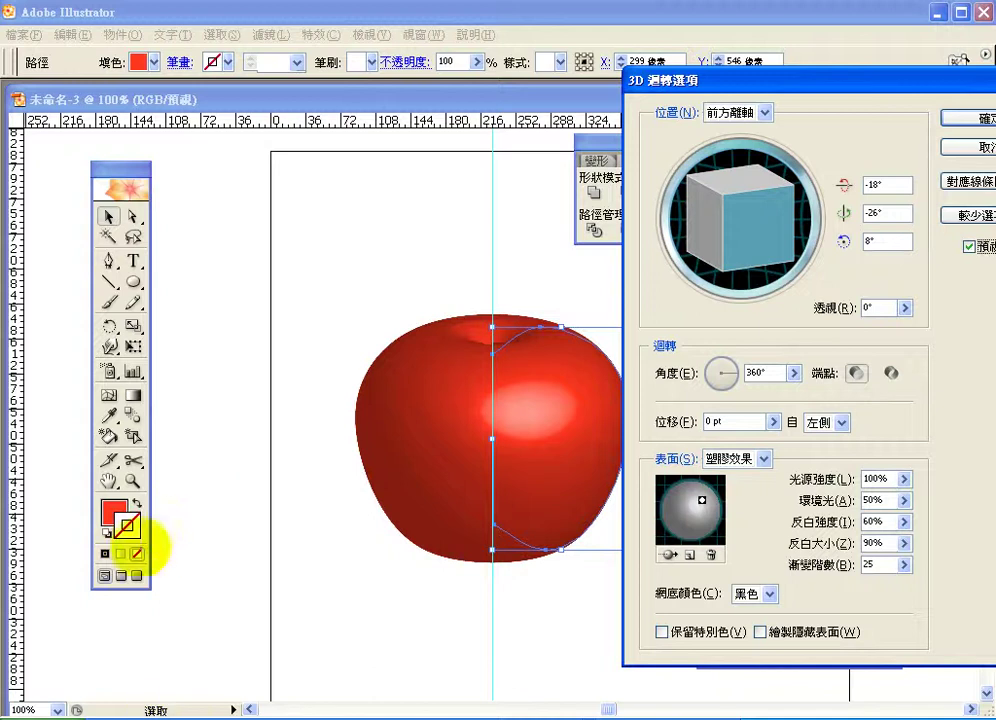
{"action": "left_click", "coordinate": [127, 523]}
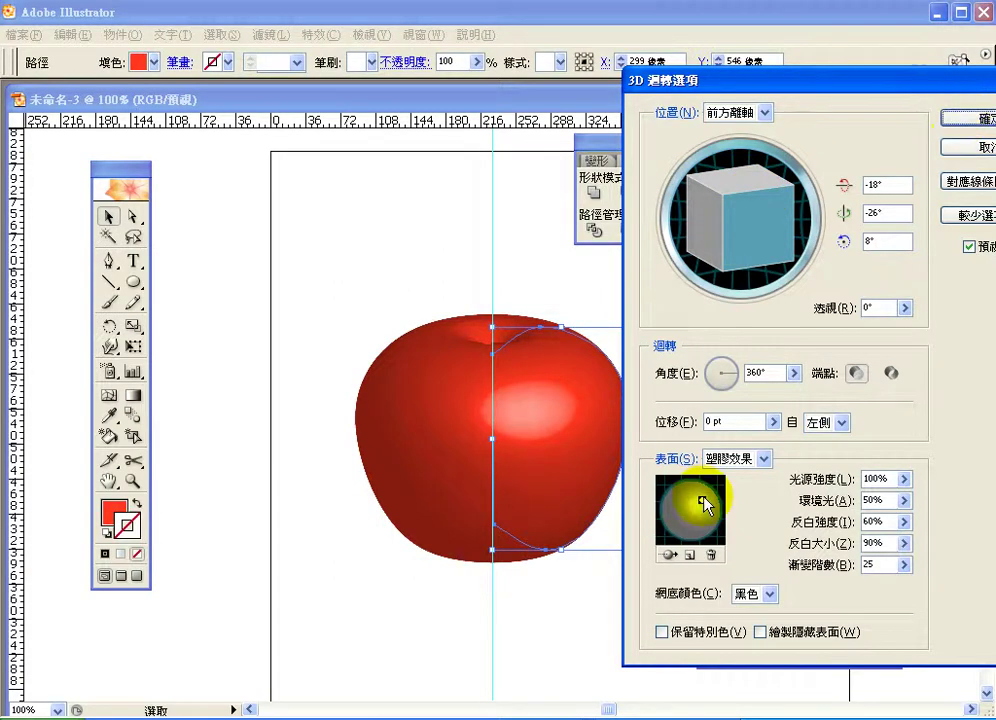
- Move the revolve light to the preview sphere's upper edge, then add a second light at its lower-left edge and send it behind the object
{"action": "left_click_drag", "start_coordinate": [706, 505], "coordinate": [700, 485]}
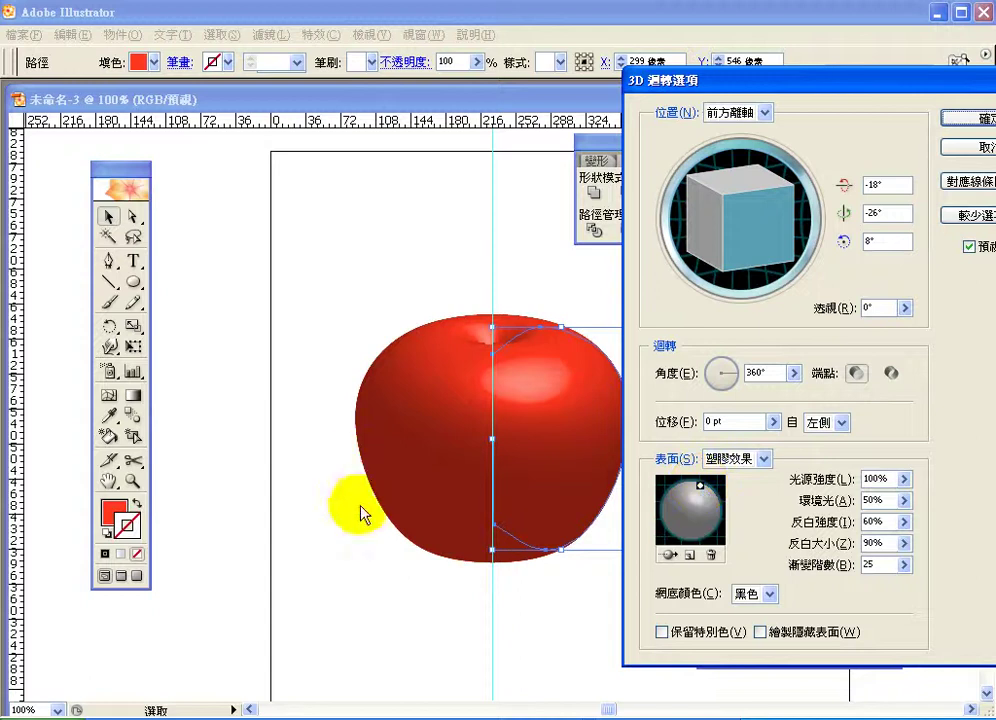
{"action": "left_click", "coordinate": [688, 556]}
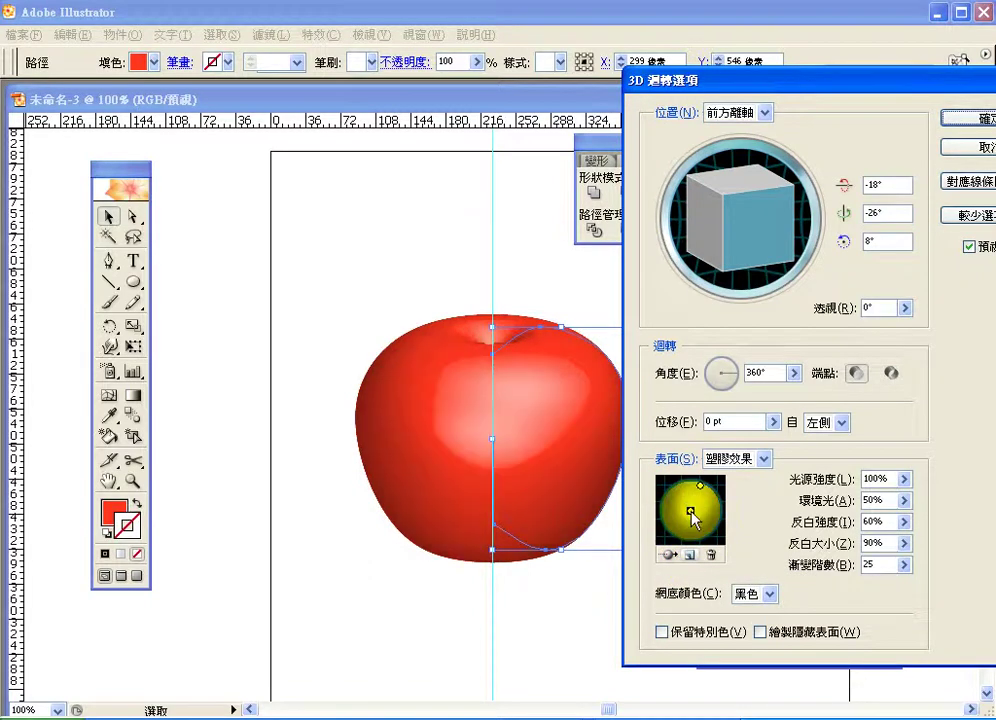
{"action": "left_click_drag", "start_coordinate": [684, 517], "coordinate": [668, 526]}
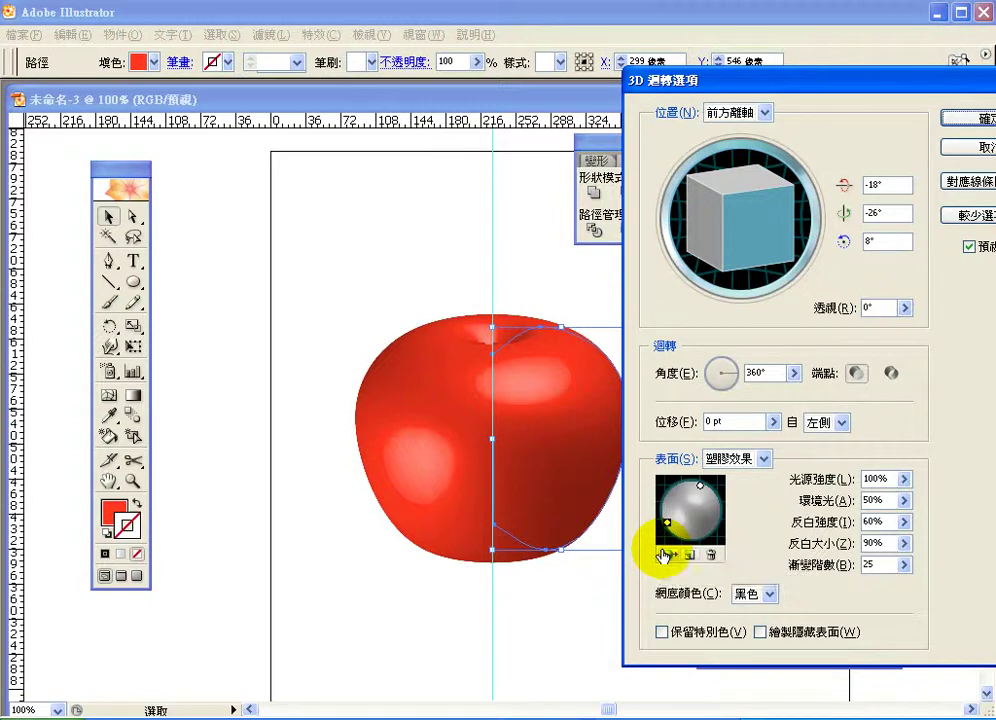
{"action": "left_click", "coordinate": [664, 556]}
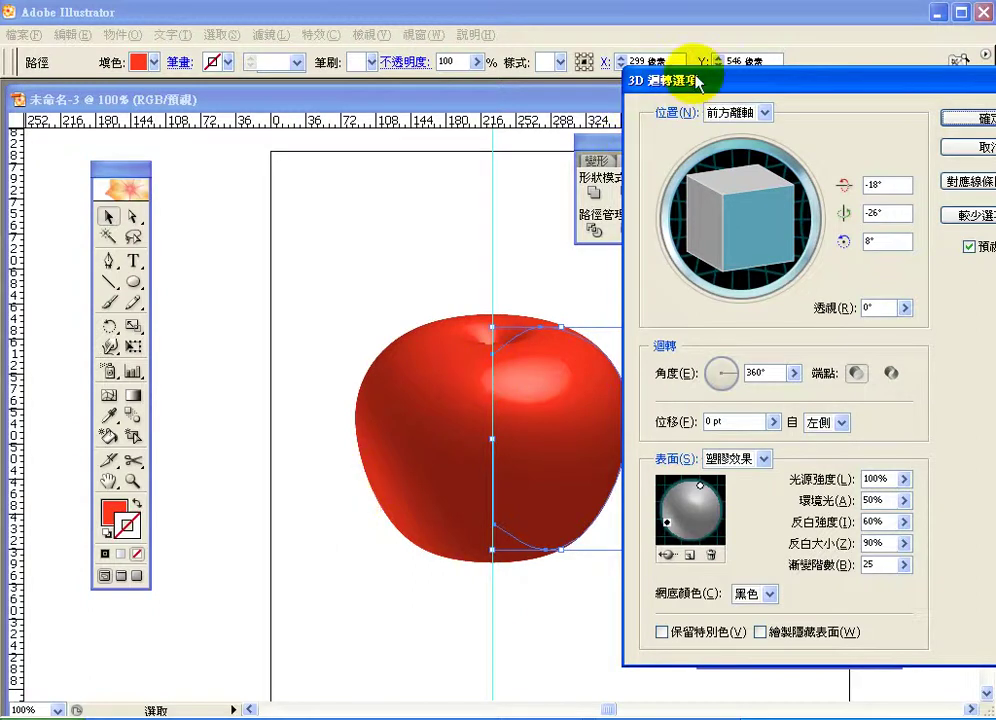
- Set the revolved apple's surface to Diffuse Shading (漫射效果) and apply the 3D Revolve effect
{"action": "left_click_drag", "start_coordinate": [696, 62], "coordinate": [612, 62]}
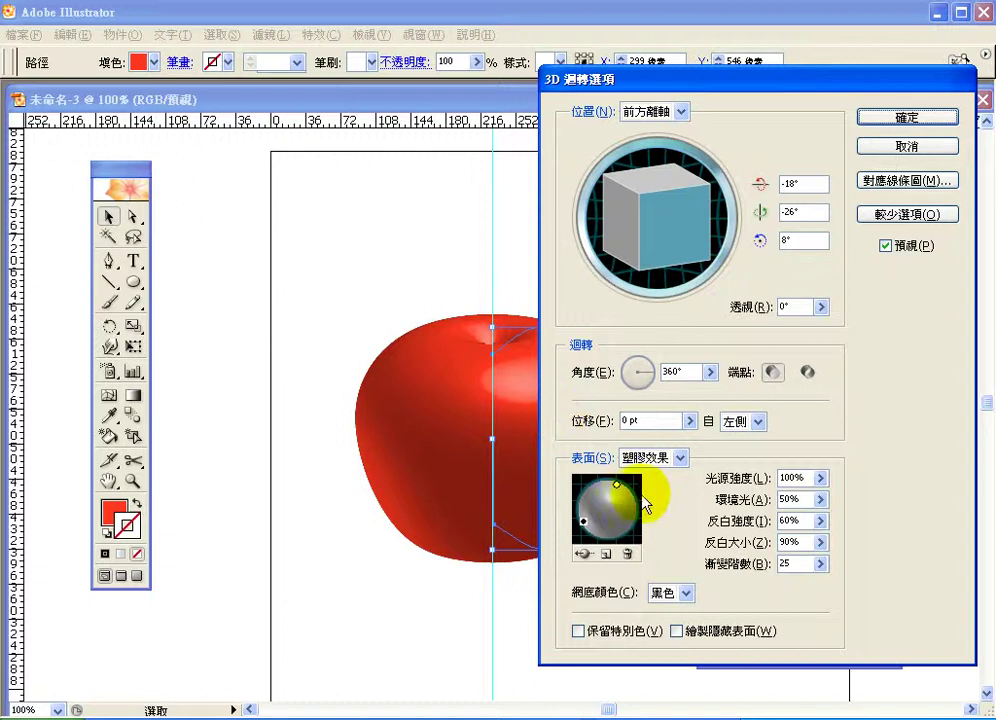
{"action": "left_click", "coordinate": [681, 458]}
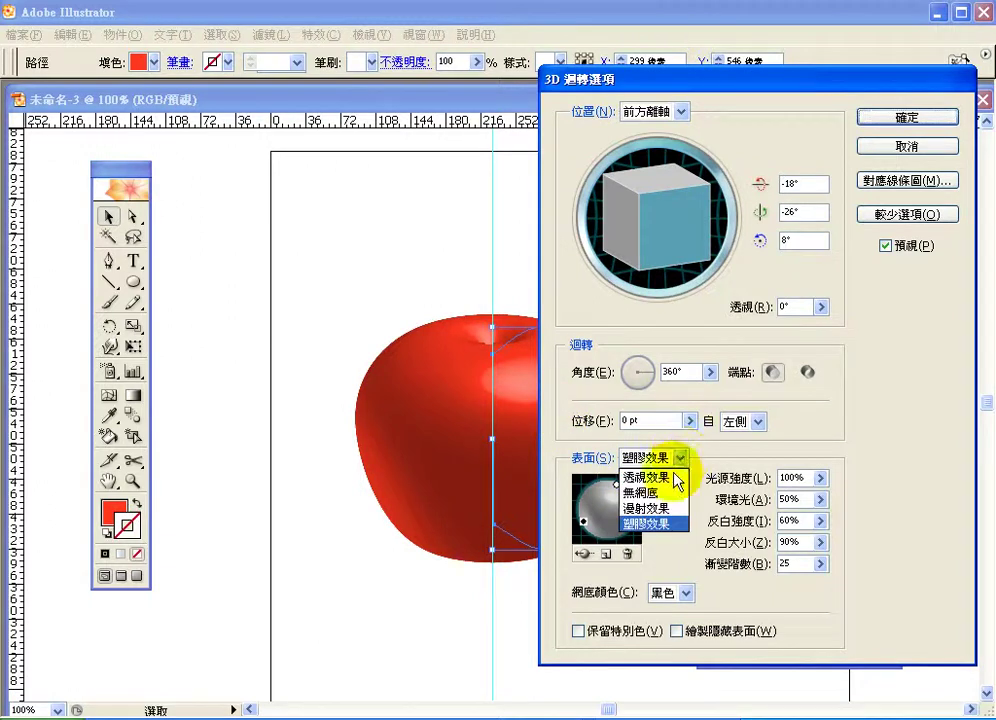
{"action": "left_click", "coordinate": [671, 509]}
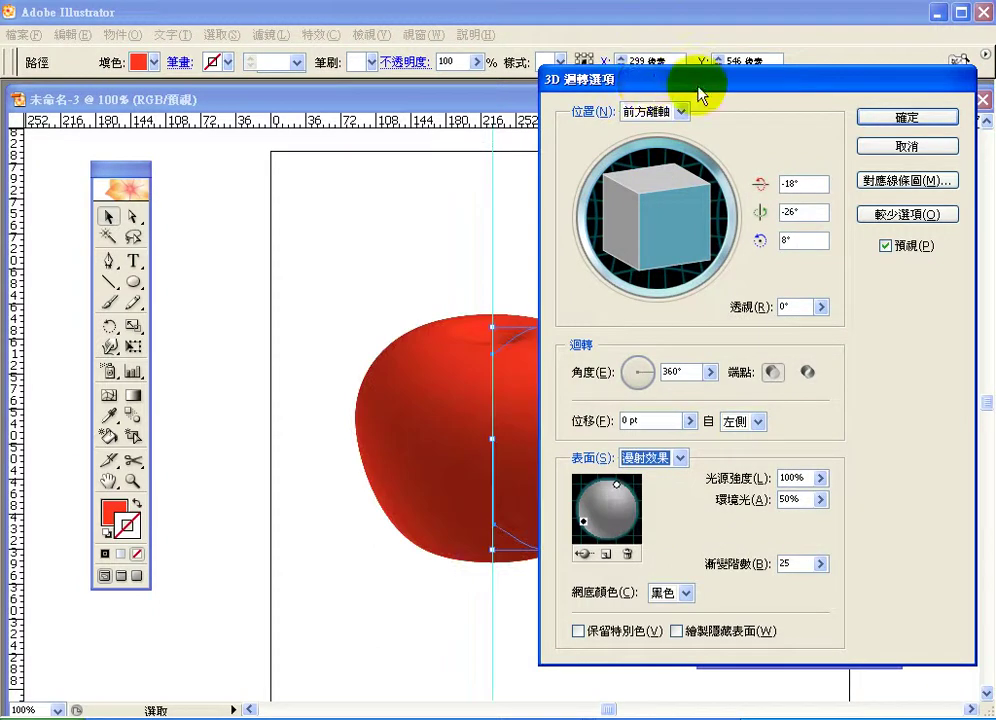
{"action": "left_click_drag", "start_coordinate": [690, 84], "coordinate": [794, 95]}
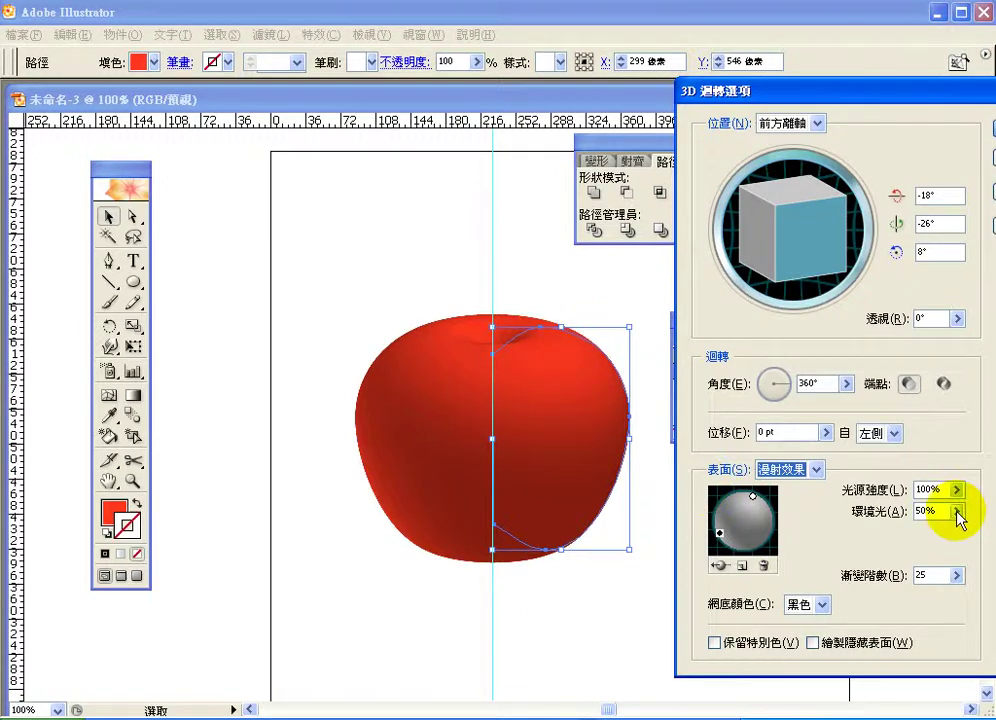
{"action": "left_click", "coordinate": [958, 576]}
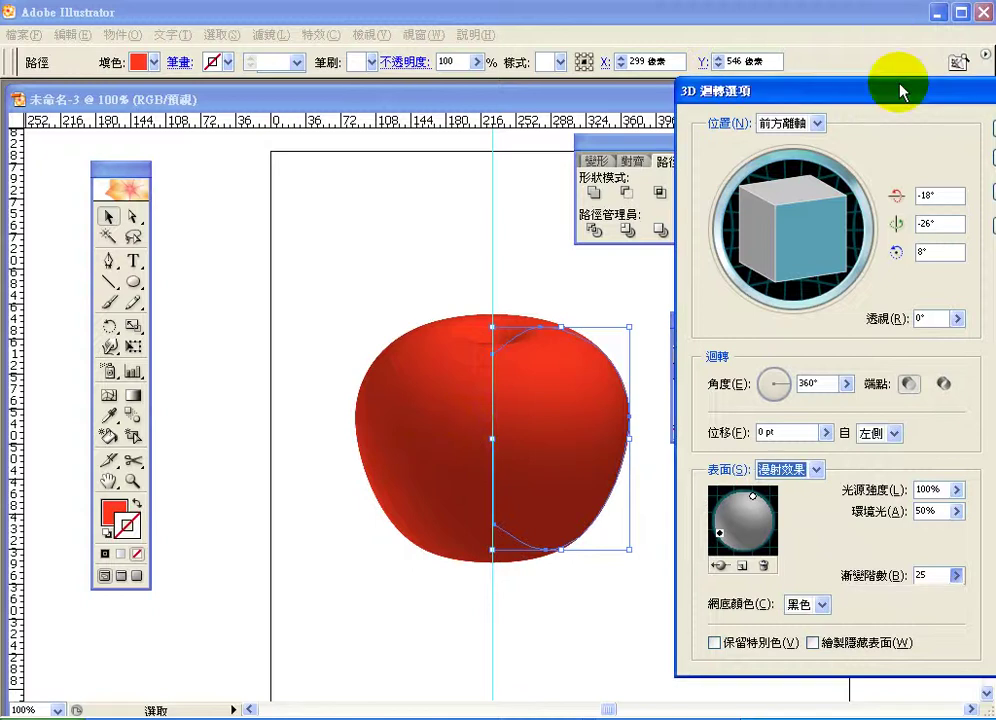
{"action": "left_click_drag", "start_coordinate": [900, 89], "coordinate": [726, 92]}
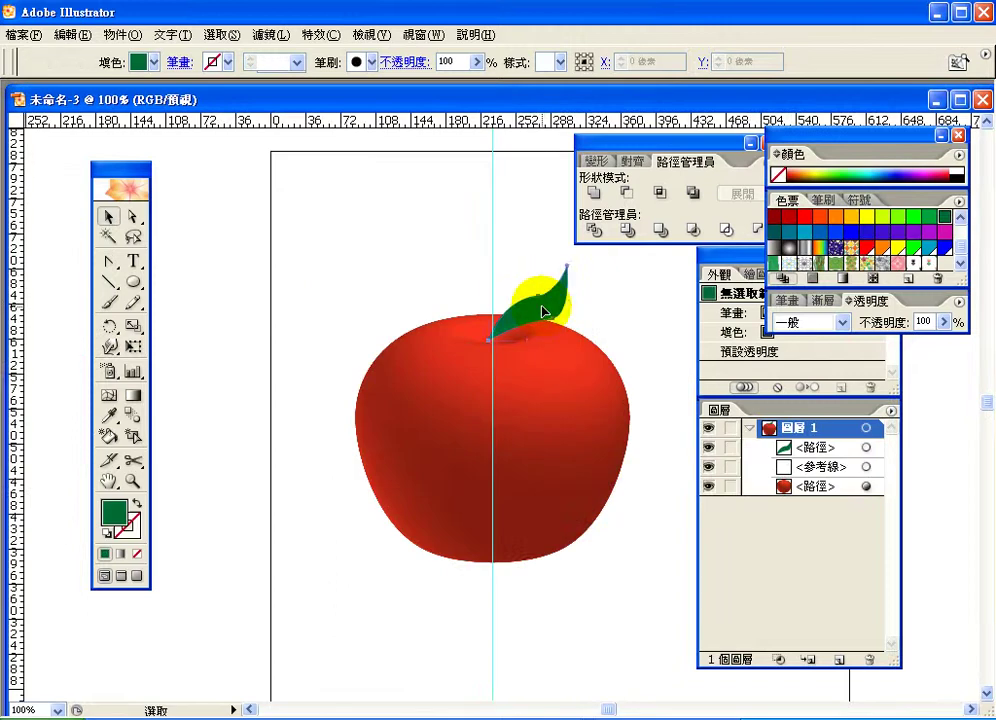
{"action": "left_click", "coordinate": [543, 311]}
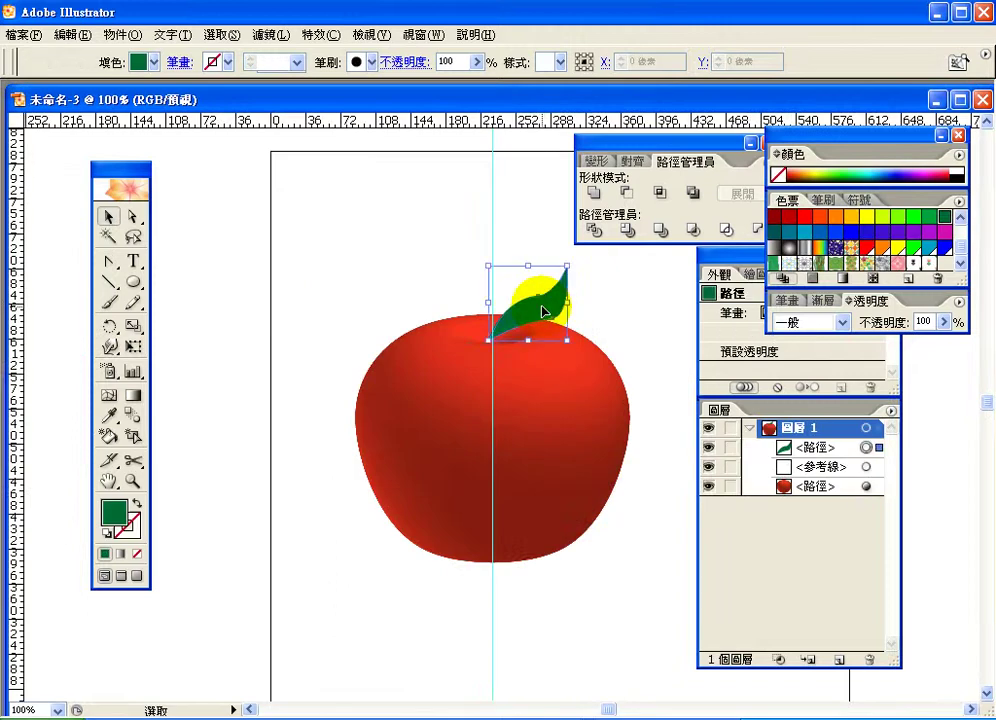
{"action": "left_click", "coordinate": [320, 37]}
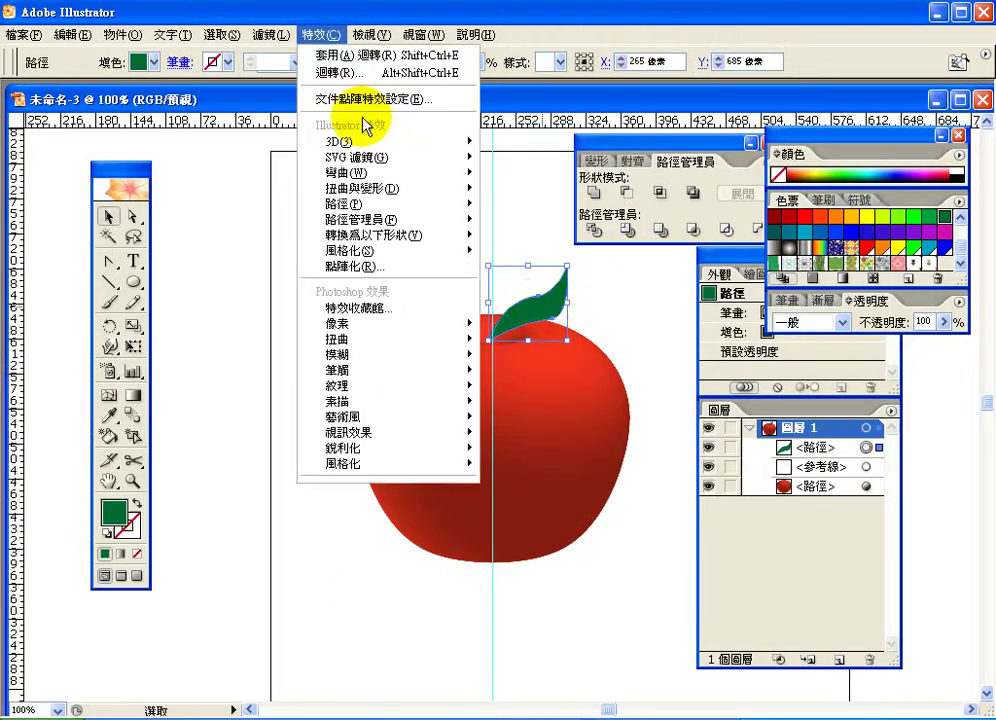
{"action": "mouse_move", "coordinate": [380, 145]}
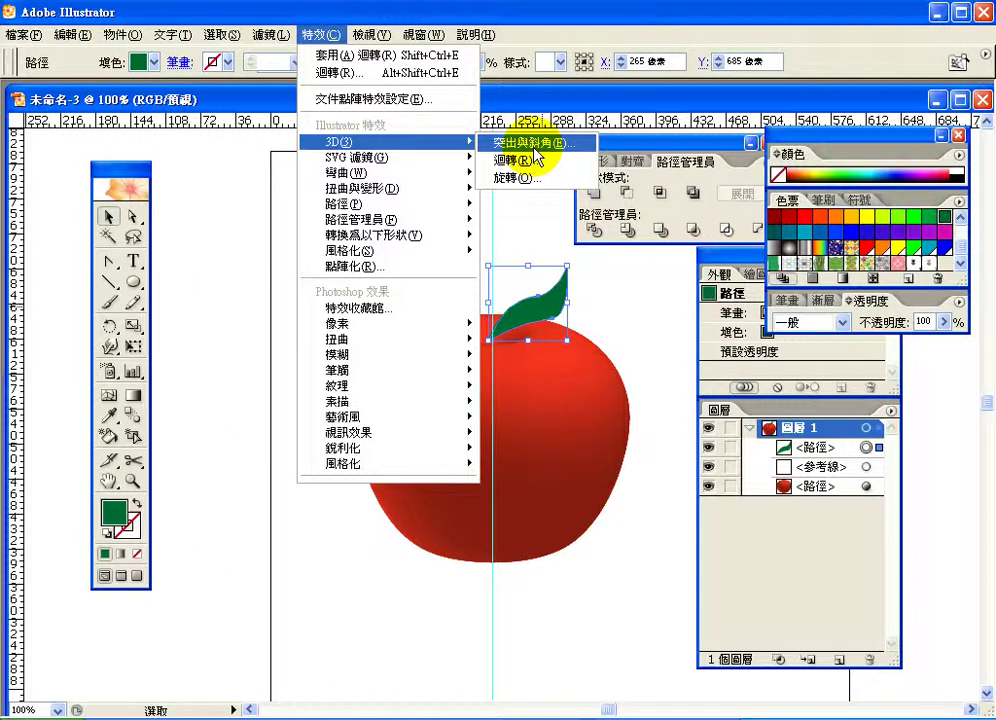
{"action": "left_click", "coordinate": [660, 141]}
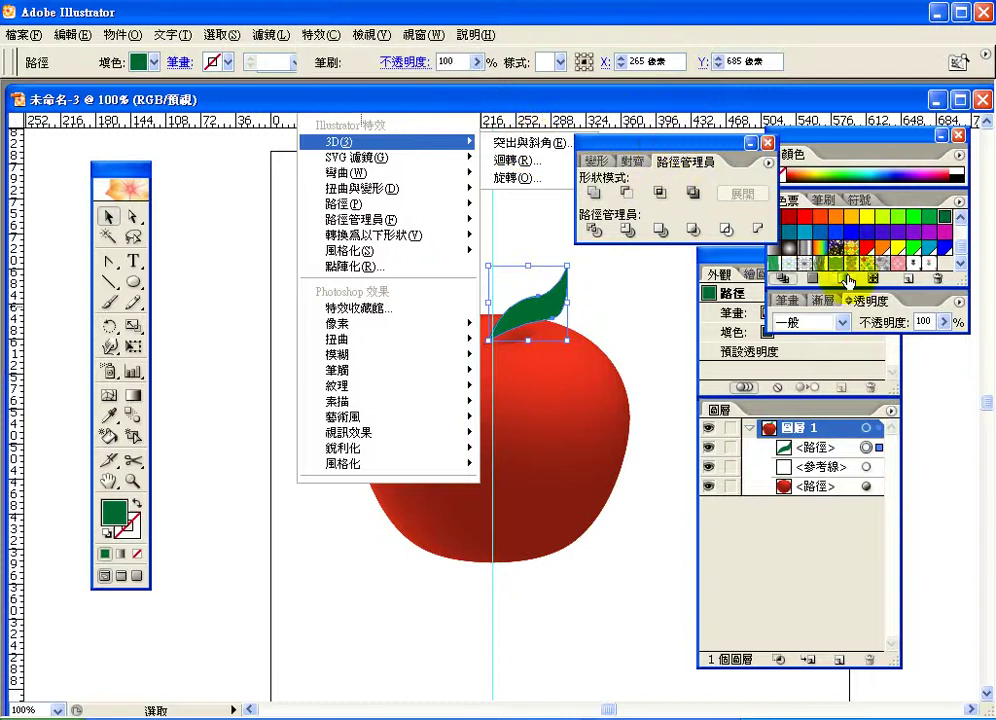
- Open the Nature (自然) symbol library and place the leaf symbol 葉 3 above the apple's left half
{"action": "left_click", "coordinate": [858, 202]}
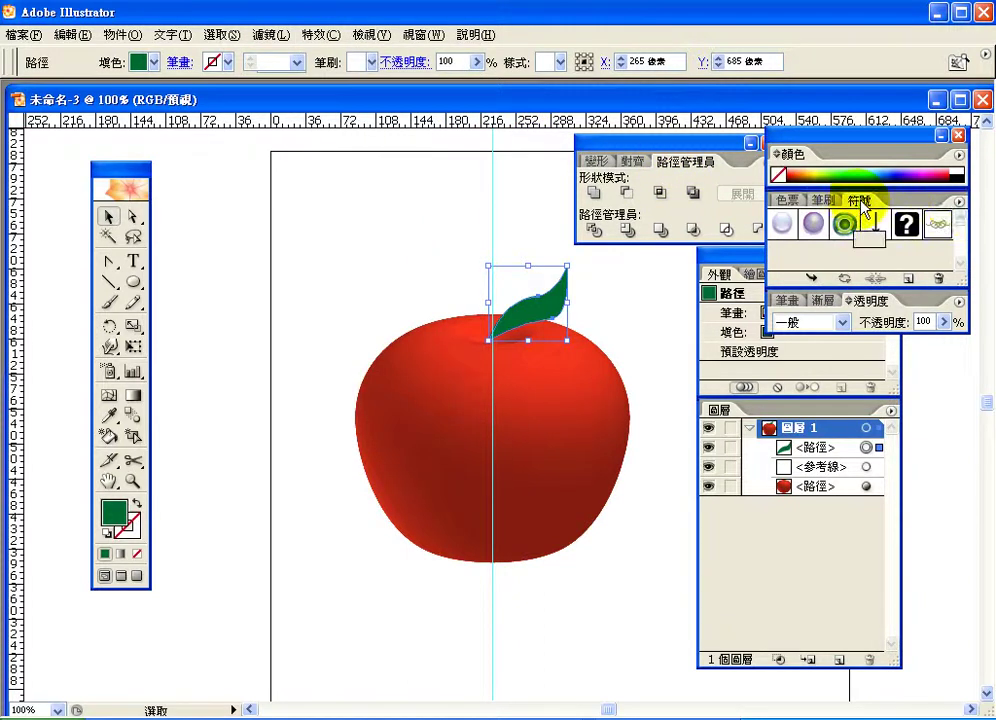
{"action": "left_click", "coordinate": [959, 205]}
{"action": "mouse_move", "coordinate": [905, 500]}
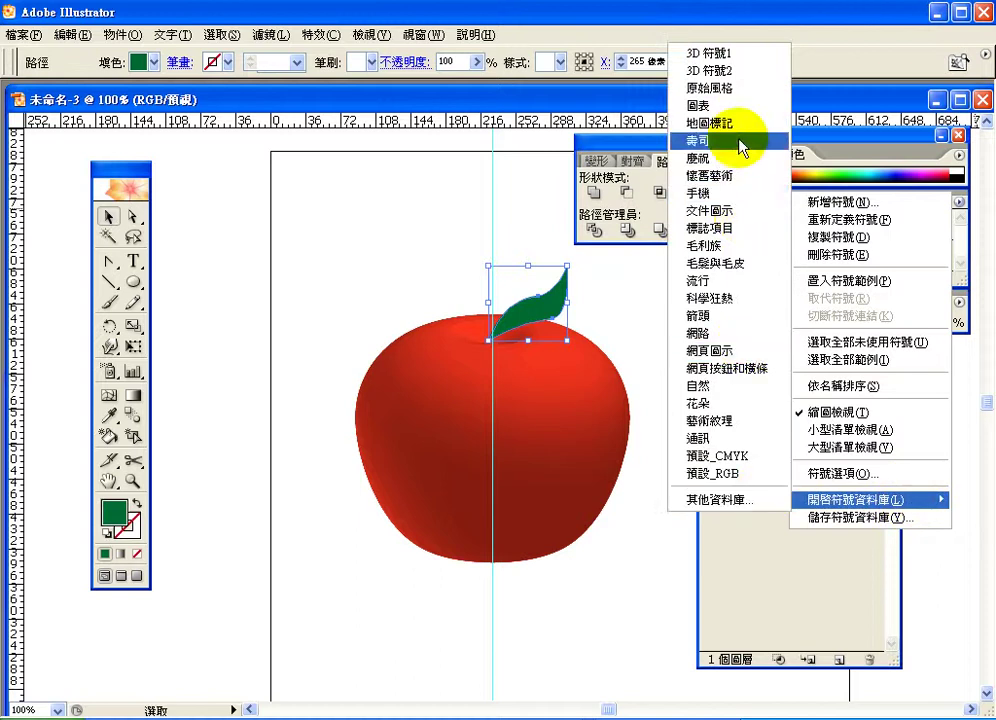
{"action": "left_click", "coordinate": [724, 386]}
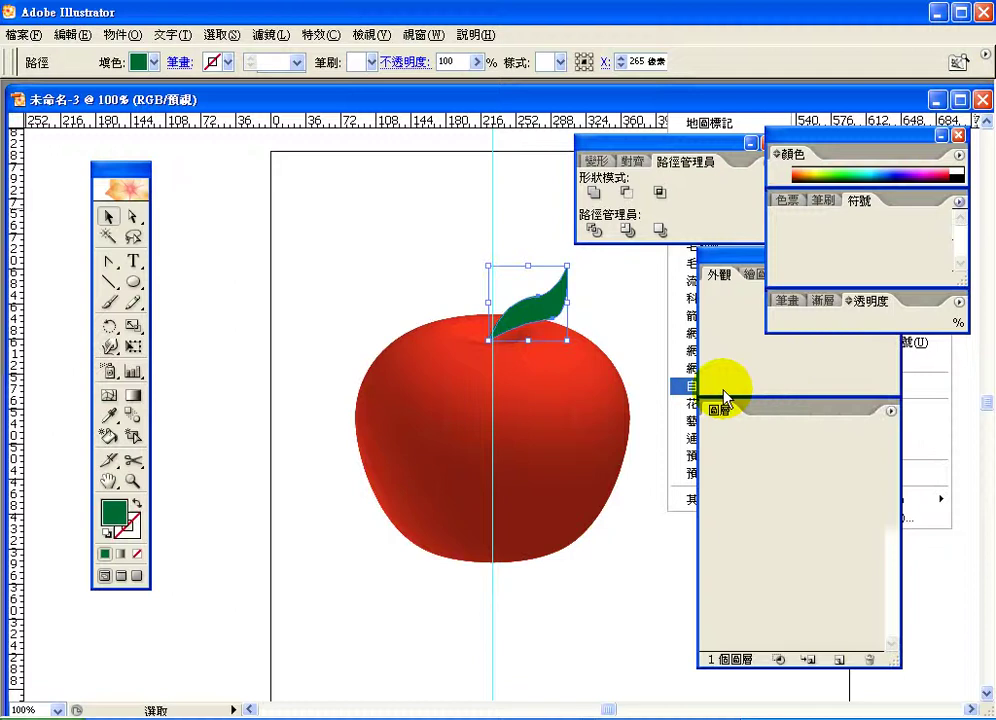
{"action": "left_click", "coordinate": [703, 481]}
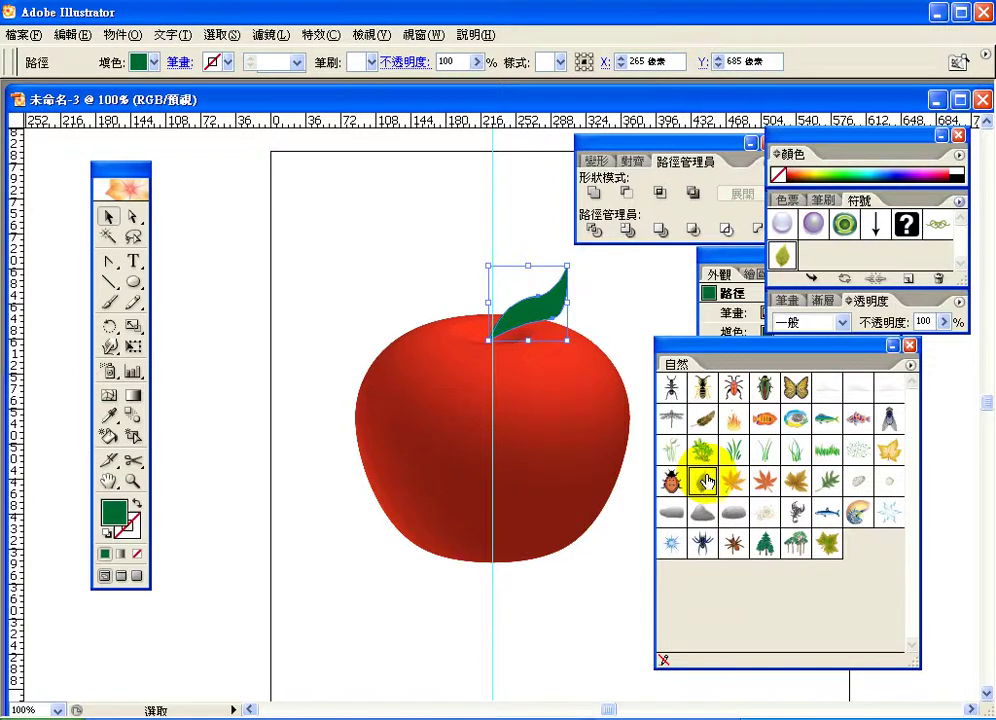
{"action": "left_click_drag", "start_coordinate": [436, 256], "coordinate": [436, 256]}
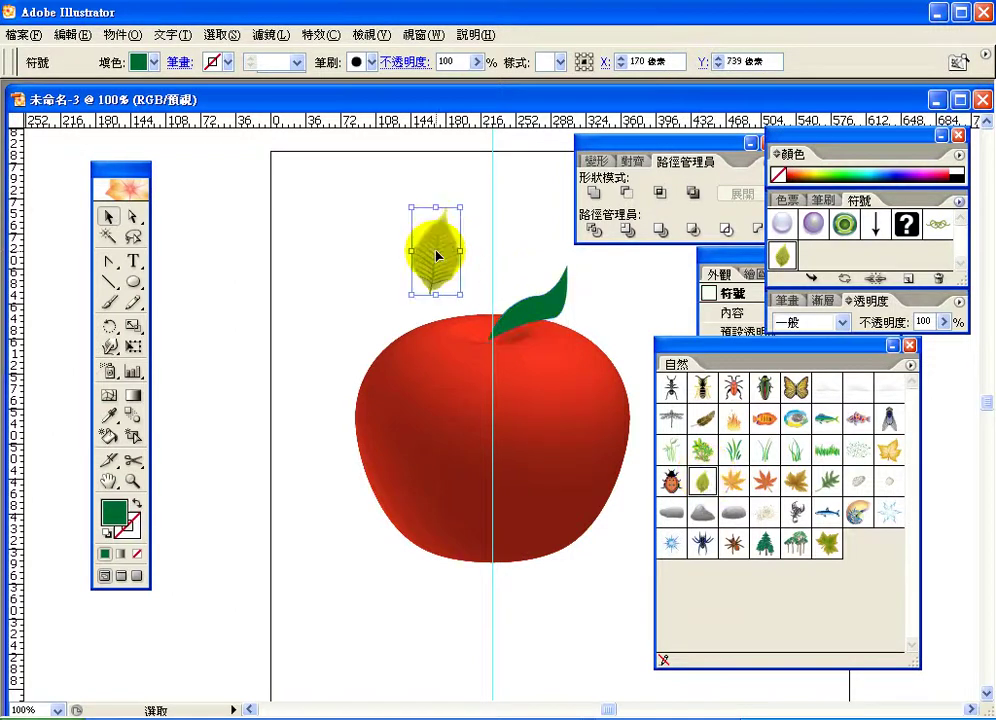
{"action": "left_click", "coordinate": [443, 285]}
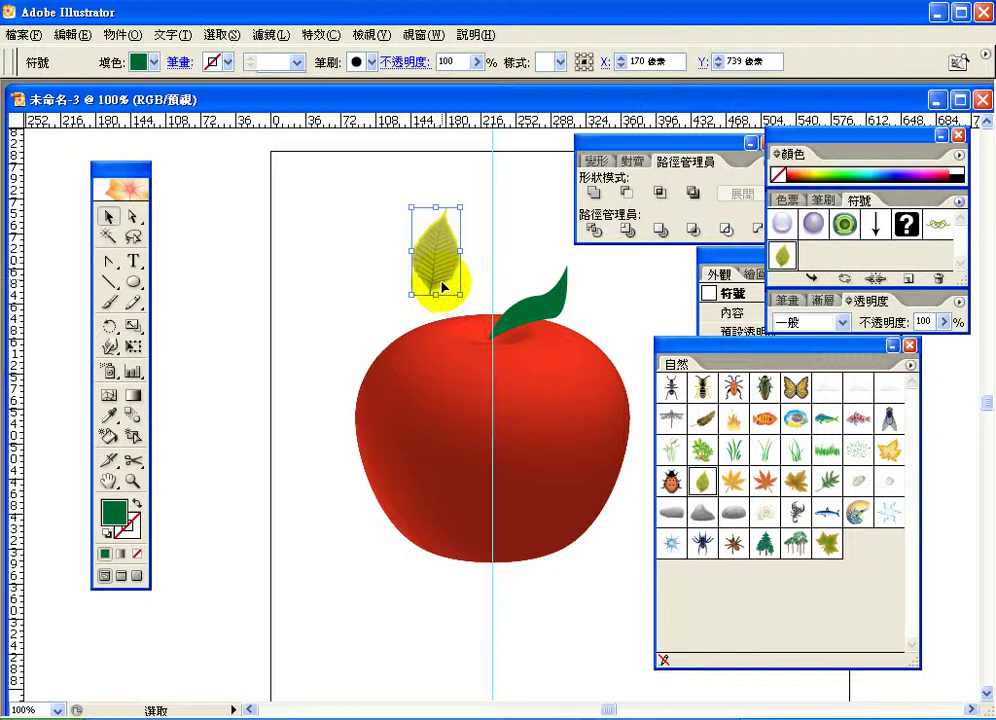
- Rotate the leaf symbol diagonally, place it on the apple's top in place of the green leaf, and enlarge it to about 108 by 75 px
{"action": "left_click_drag", "start_coordinate": [667, 340], "coordinate": [844, 336]}
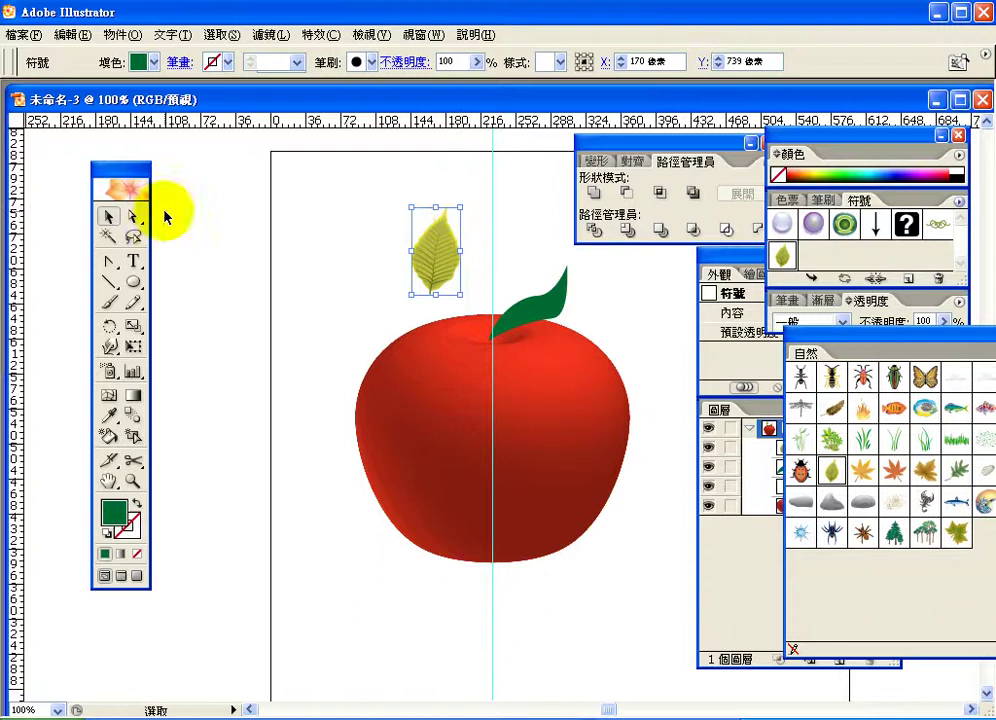
{"action": "left_click", "coordinate": [110, 326]}
{"action": "left_click_drag", "start_coordinate": [448, 214], "coordinate": [563, 314]}
{"action": "left_click", "coordinate": [108, 215]}
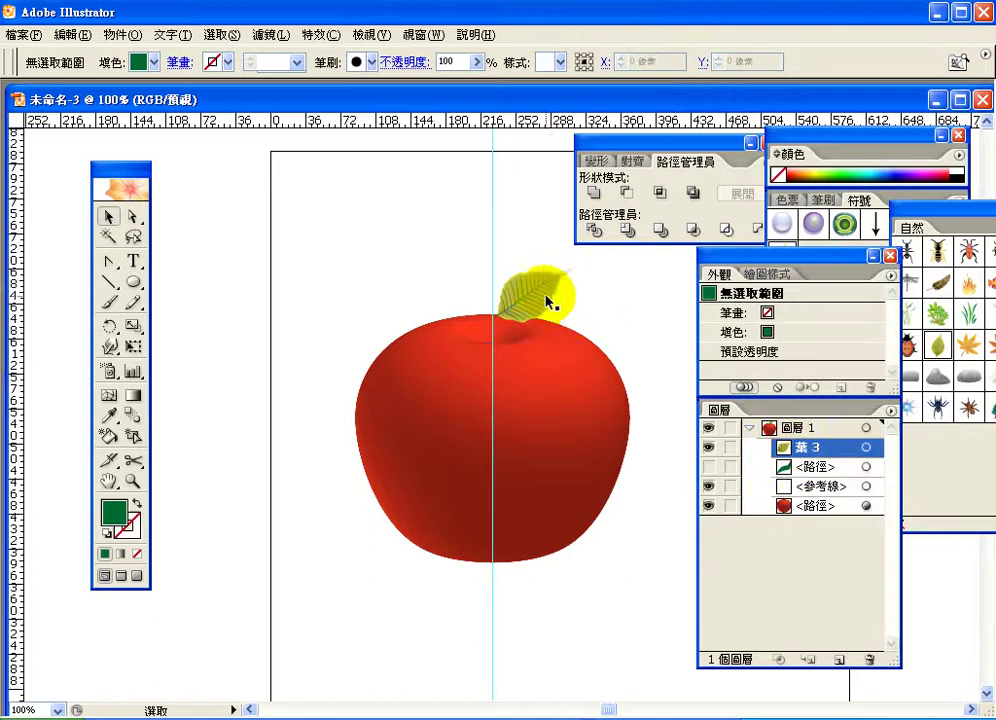
{"action": "left_click", "coordinate": [542, 296]}
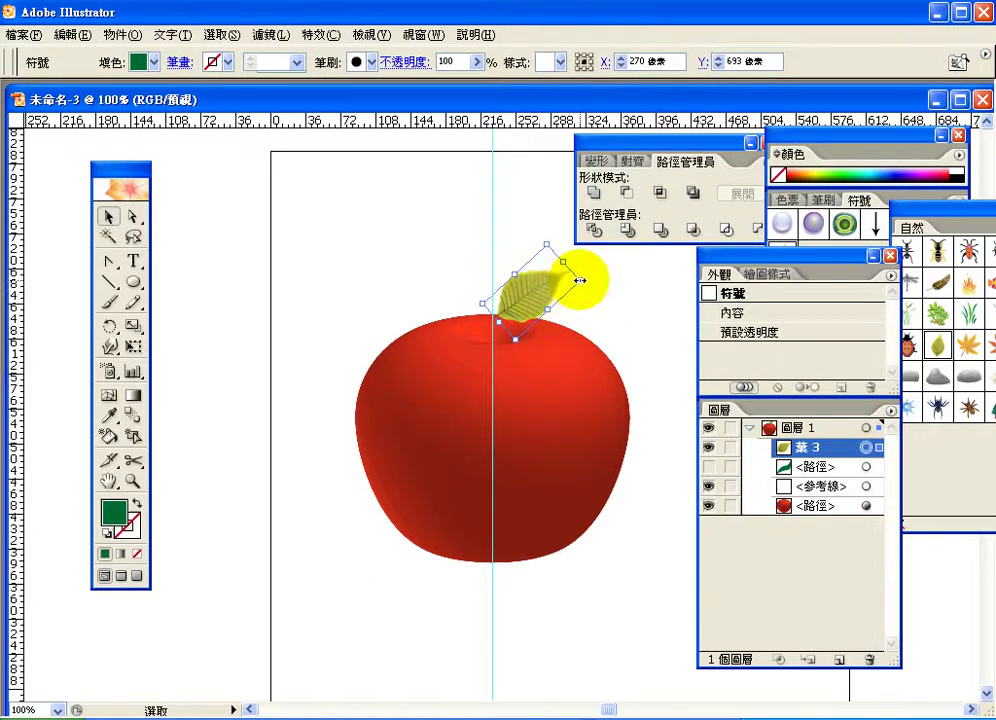
{"action": "left_click_drag", "start_coordinate": [581, 280], "coordinate": [620, 284]}
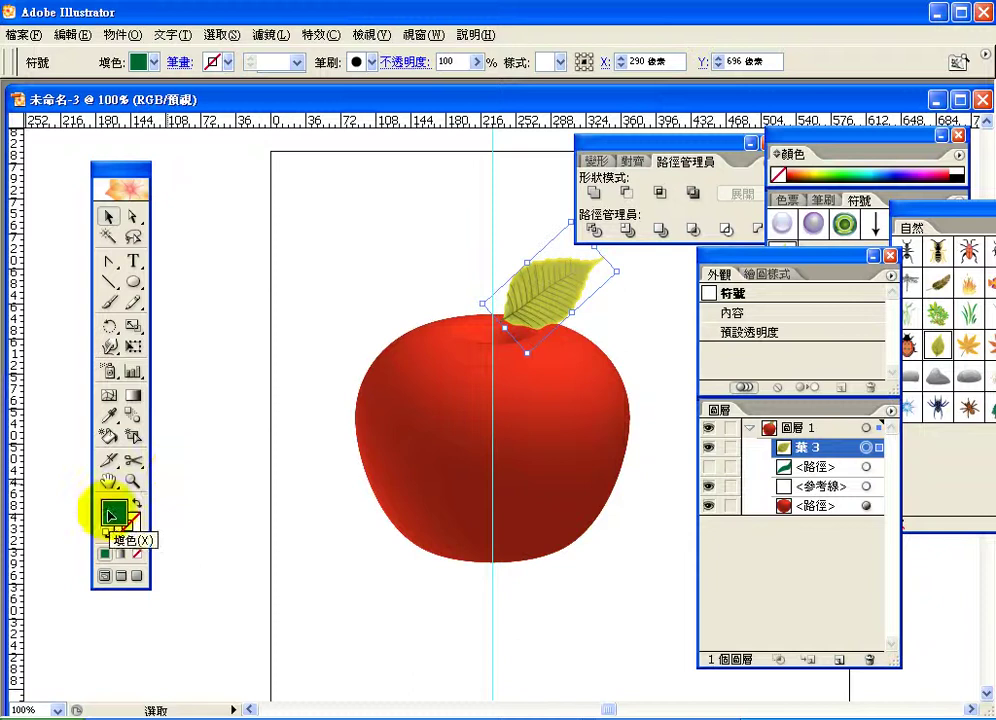
- Try a pale yellow fill on the leaf symbol, and expand the symbol with Object and Fill enabled
{"action": "left_click", "coordinate": [817, 168]}
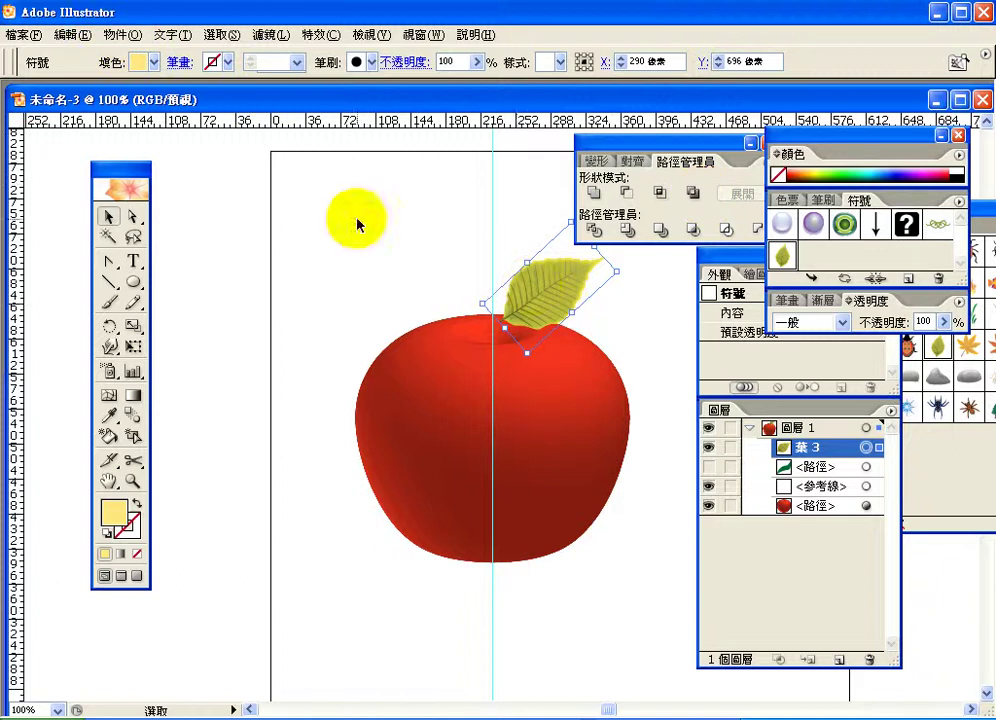
{"action": "left_click_drag", "start_coordinate": [692, 151], "coordinate": [622, 139]}
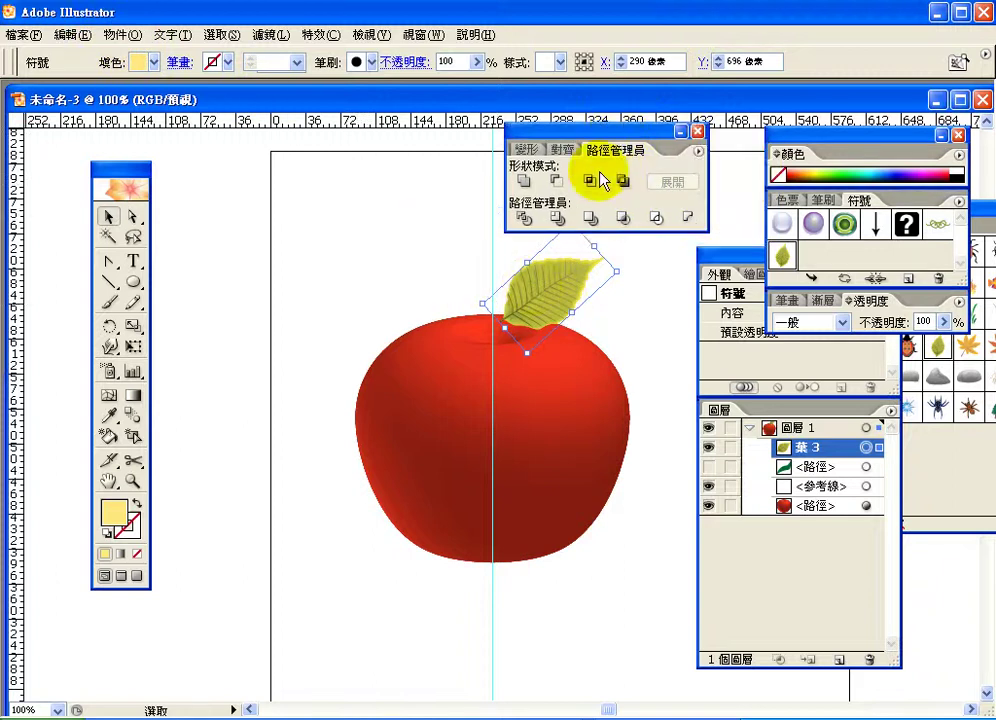
{"action": "left_click", "coordinate": [118, 34]}
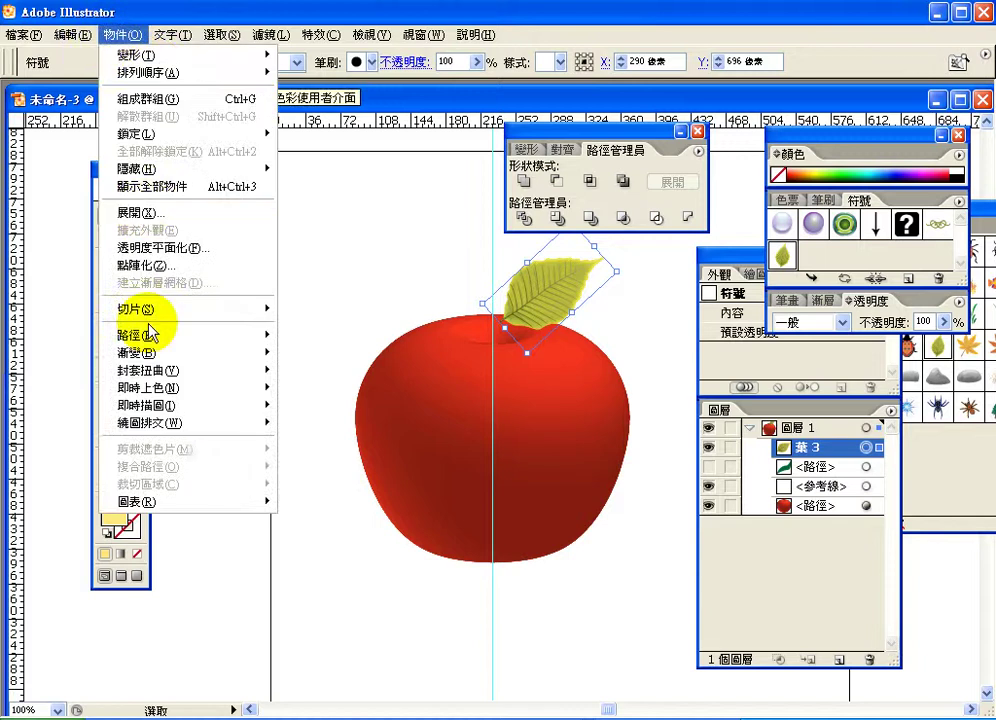
{"action": "mouse_move", "coordinate": [152, 336]}
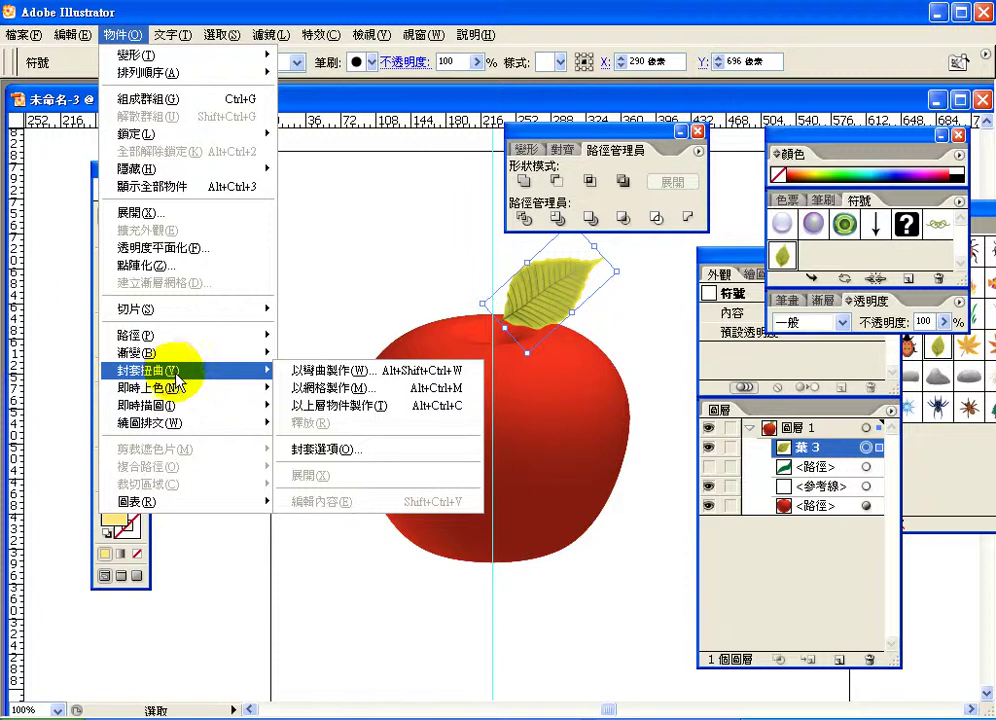
{"action": "left_click", "coordinate": [190, 214]}
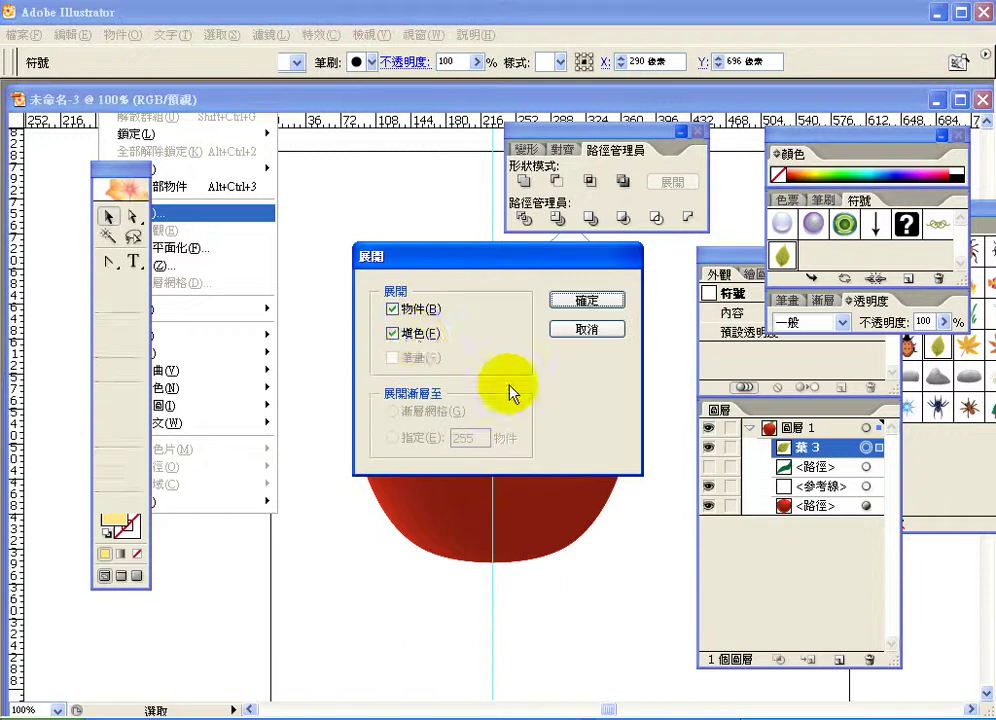
{"action": "left_click", "coordinate": [580, 301]}
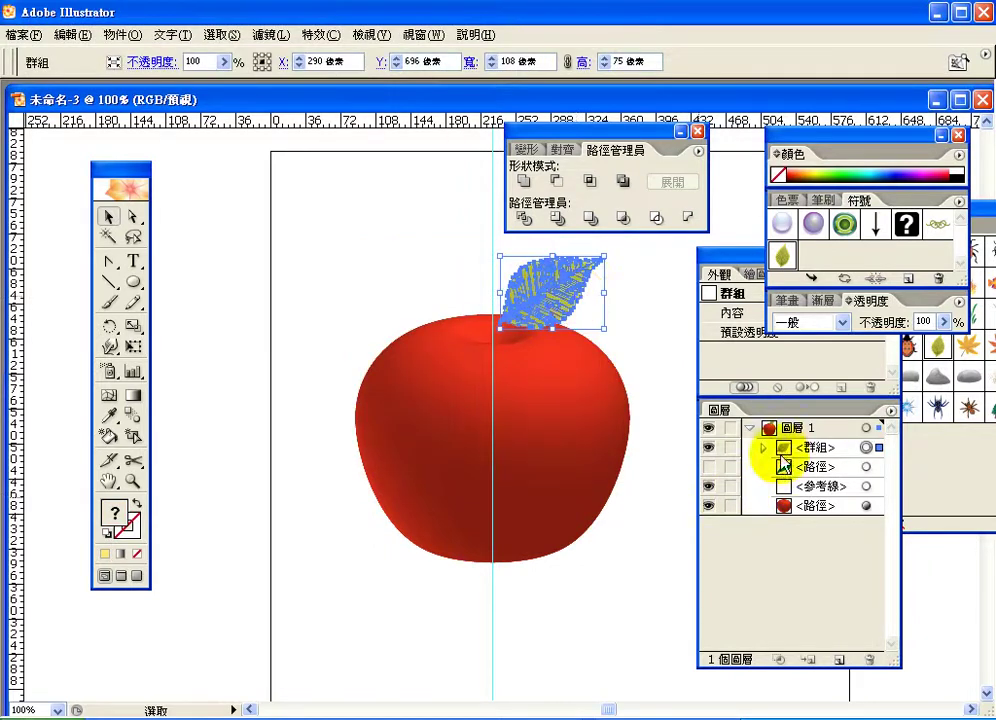
- Expand the leaf symbol's nested groups in the layer list down to the leaf blade shape in the lowest subgroup
{"action": "left_click", "coordinate": [763, 448]}
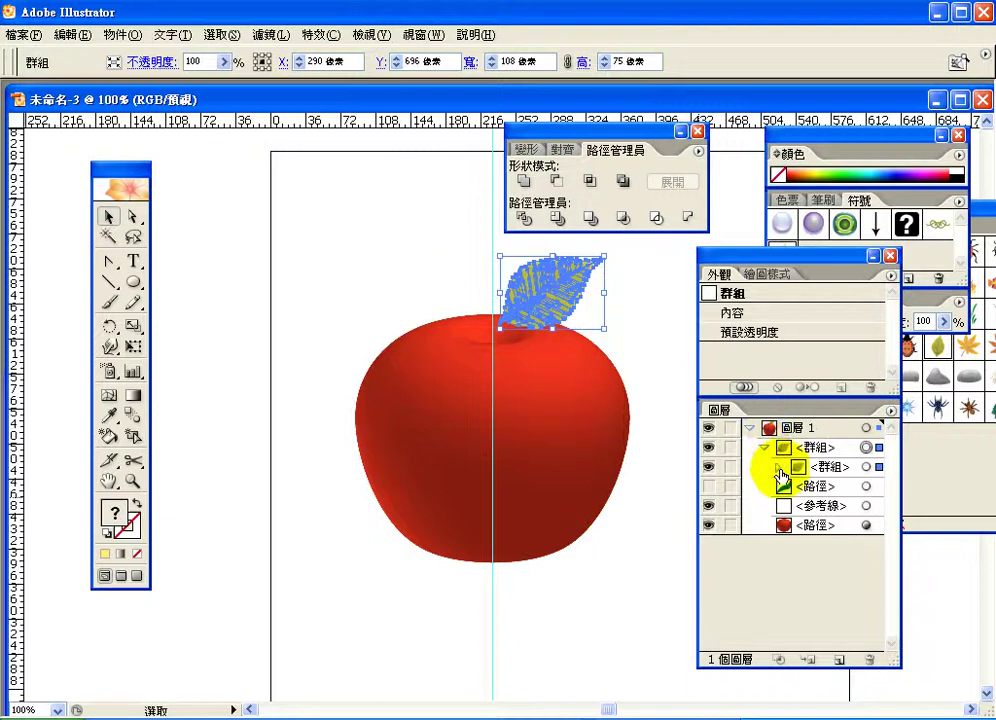
{"action": "left_click", "coordinate": [778, 467]}
{"action": "left_click", "coordinate": [793, 486]}
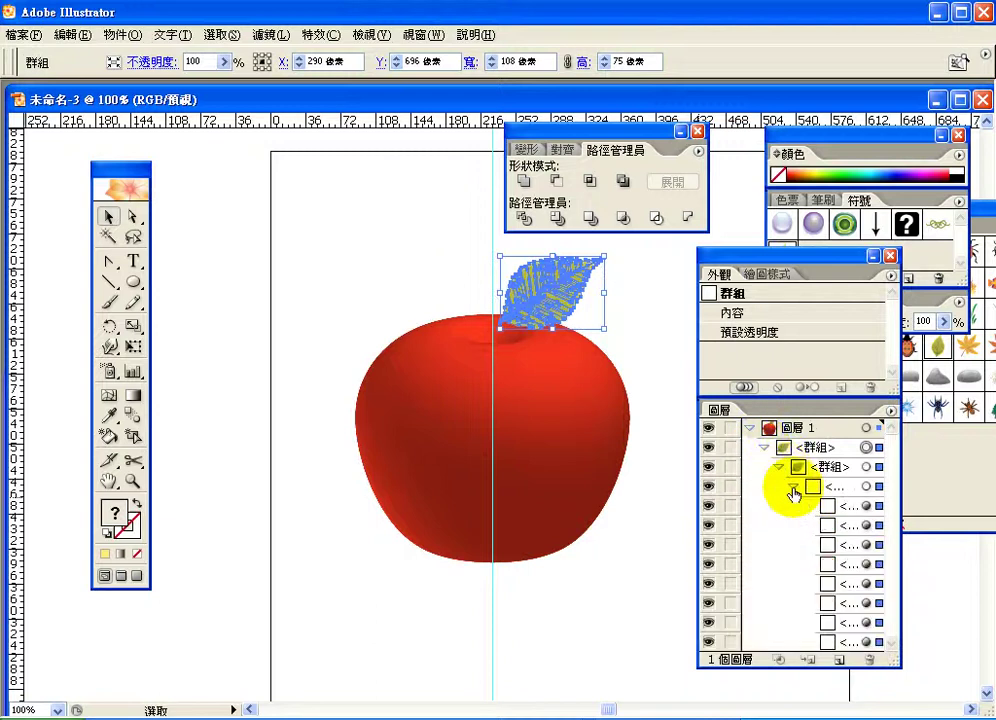
{"action": "left_click_drag", "start_coordinate": [891, 440], "coordinate": [892, 642]}
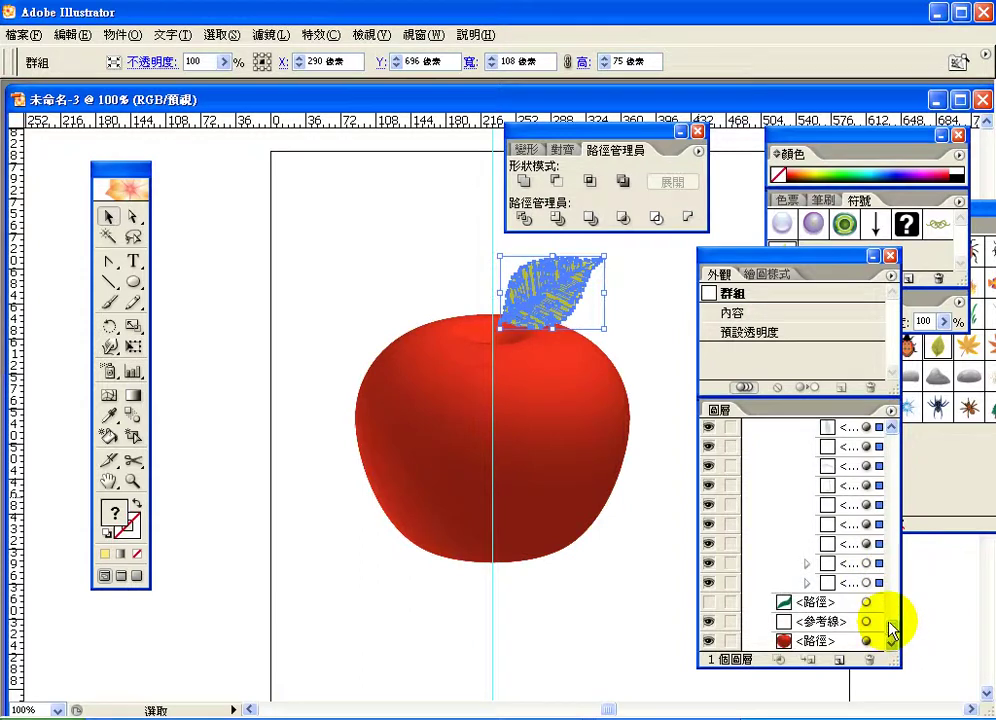
{"action": "left_click", "coordinate": [836, 564]}
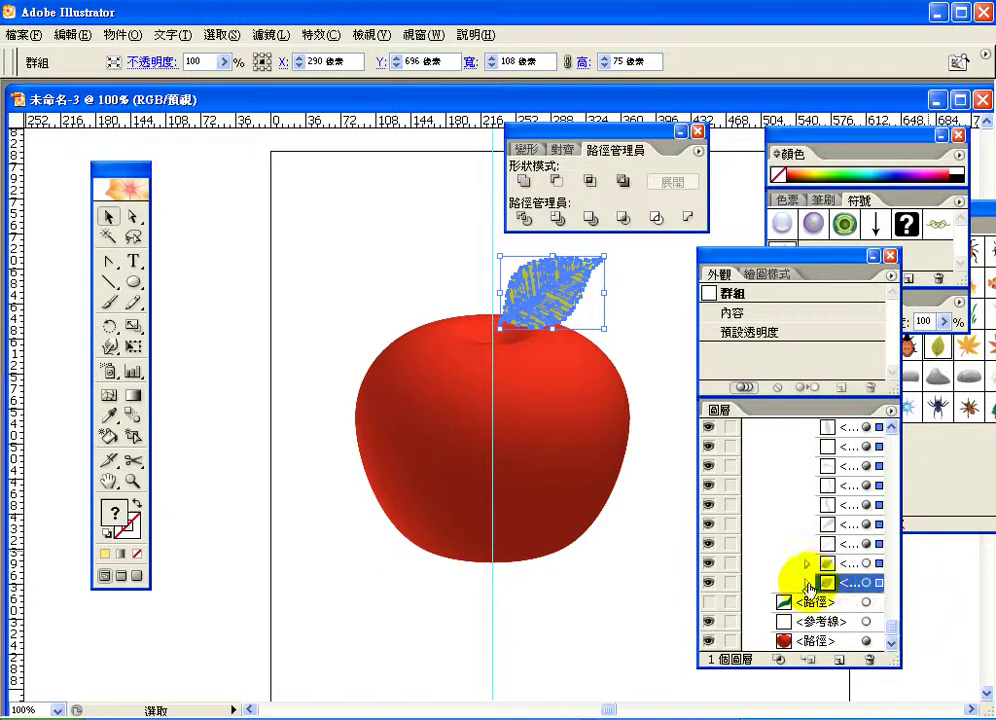
{"action": "left_click", "coordinate": [816, 582]}
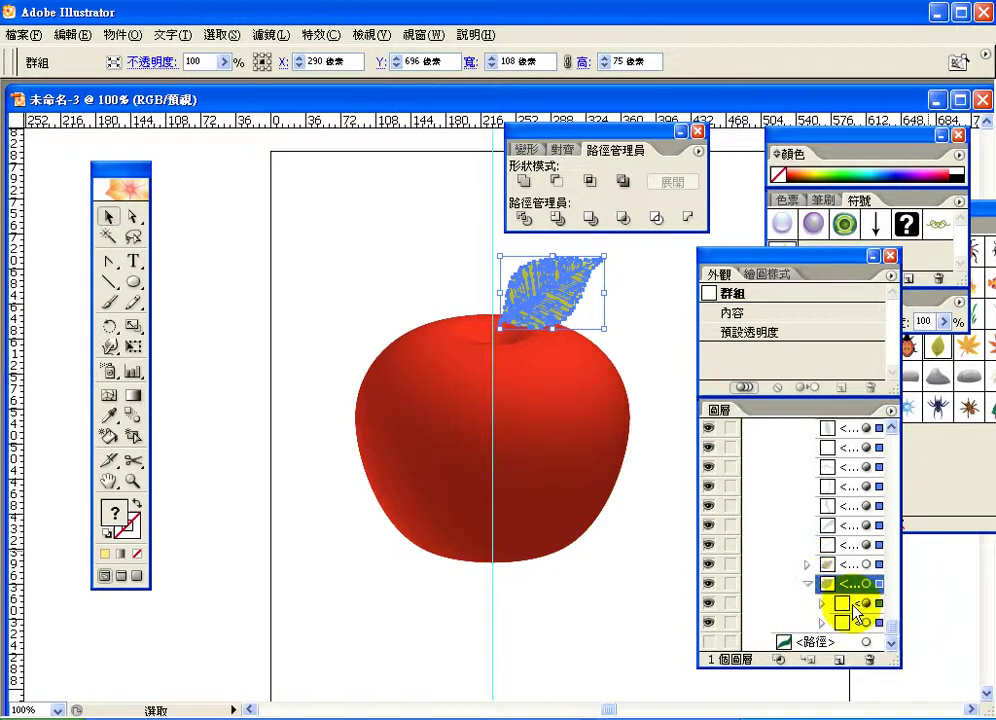
{"action": "left_click", "coordinate": [891, 641]}
{"action": "left_click", "coordinate": [891, 641]}
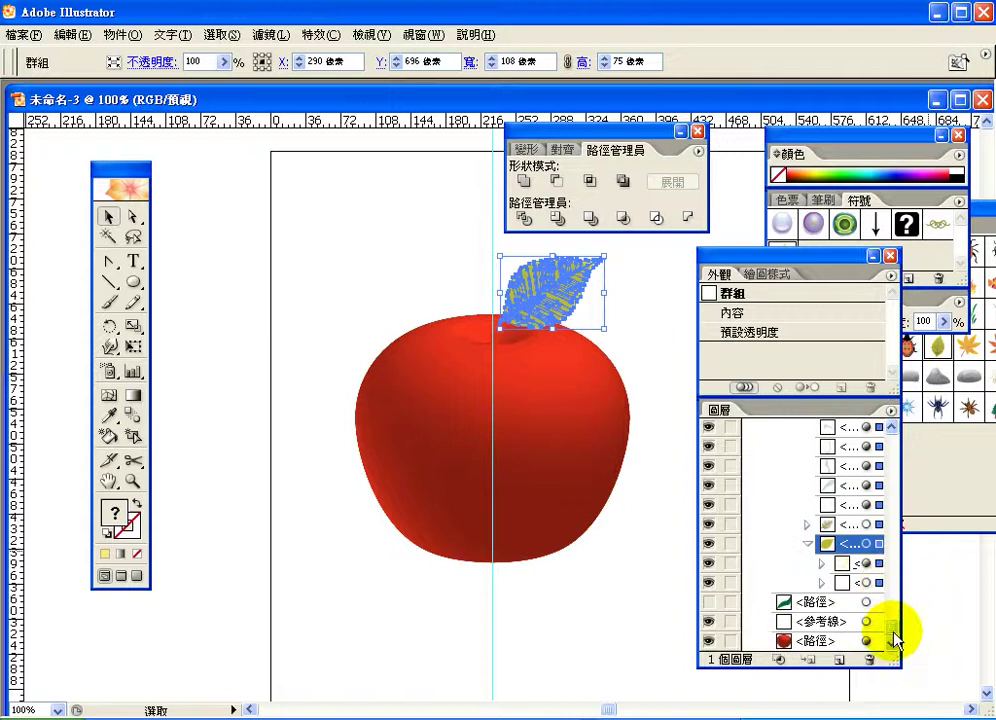
{"action": "left_click", "coordinate": [821, 584]}
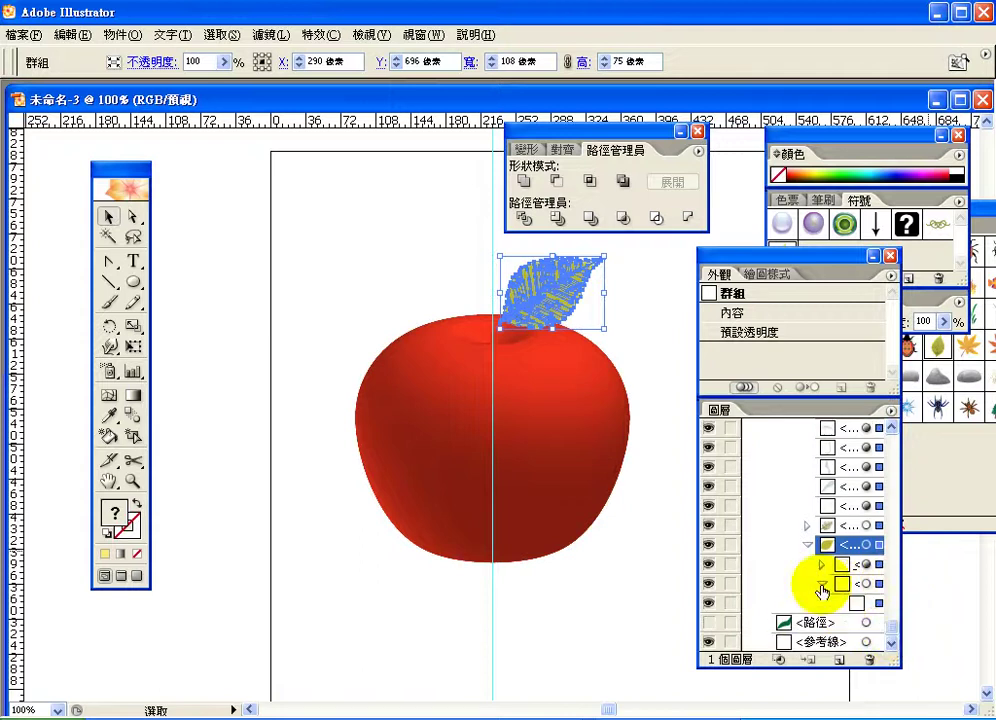
- Select the olive leaf blade shape on its own and fill it with medium green
{"action": "left_click", "coordinate": [878, 603]}
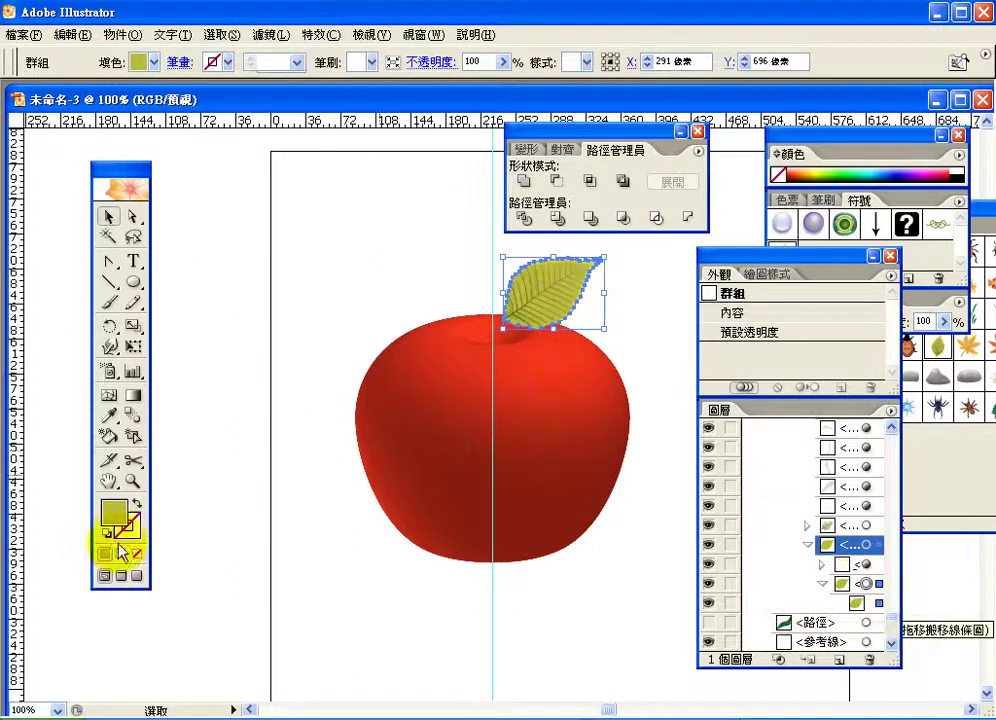
{"action": "left_click", "coordinate": [111, 511]}
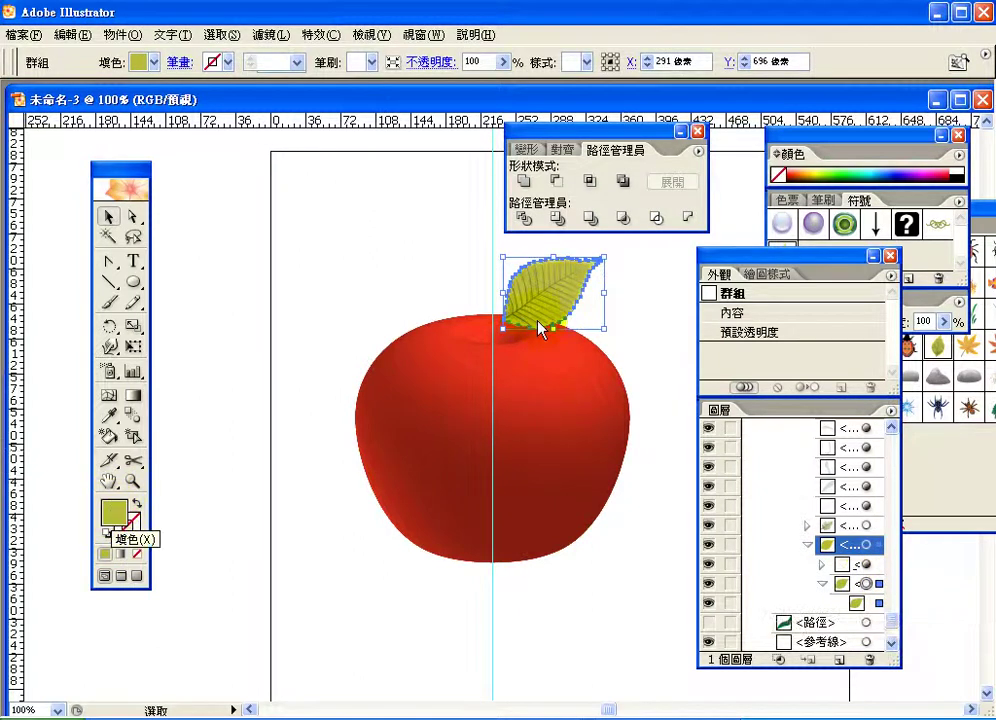
{"action": "left_click", "coordinate": [848, 170]}
{"action": "left_click_drag", "start_coordinate": [848, 170], "coordinate": [858, 168]}
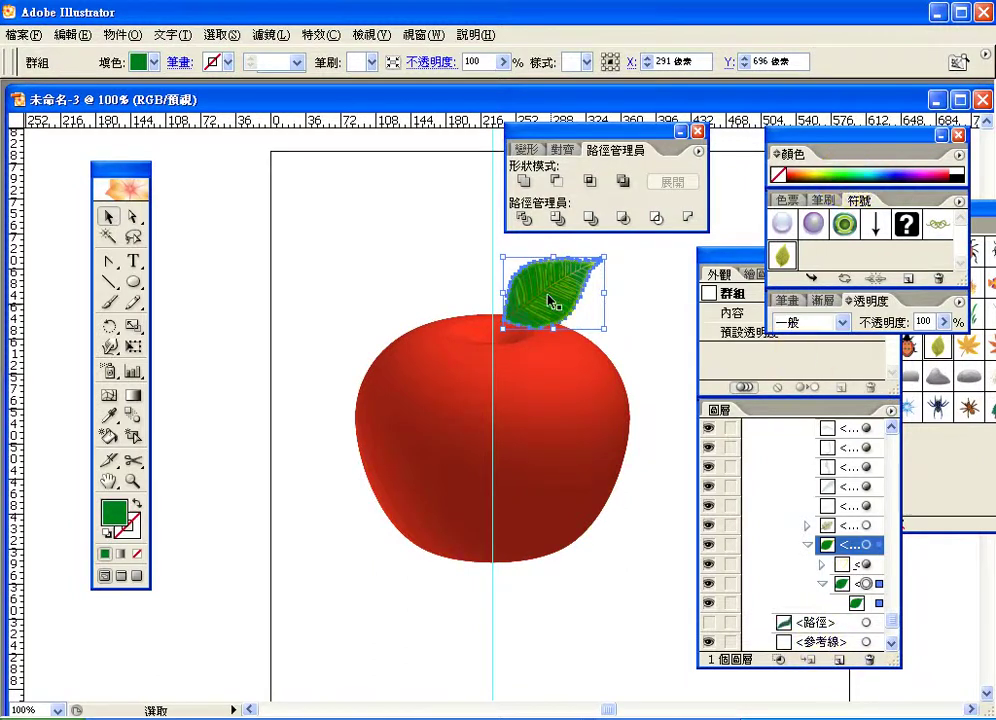
{"action": "left_click", "coordinate": [339, 252]}
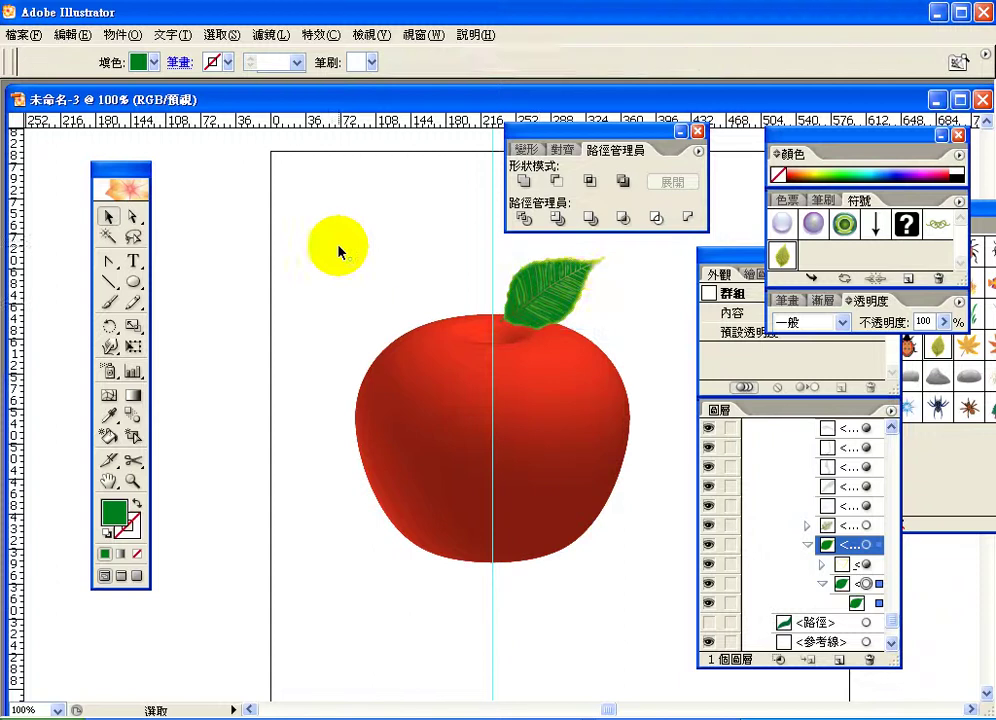
- Directly select the yellow outline shape around the leaf and fill it with dark green
{"action": "left_click", "coordinate": [590, 266]}
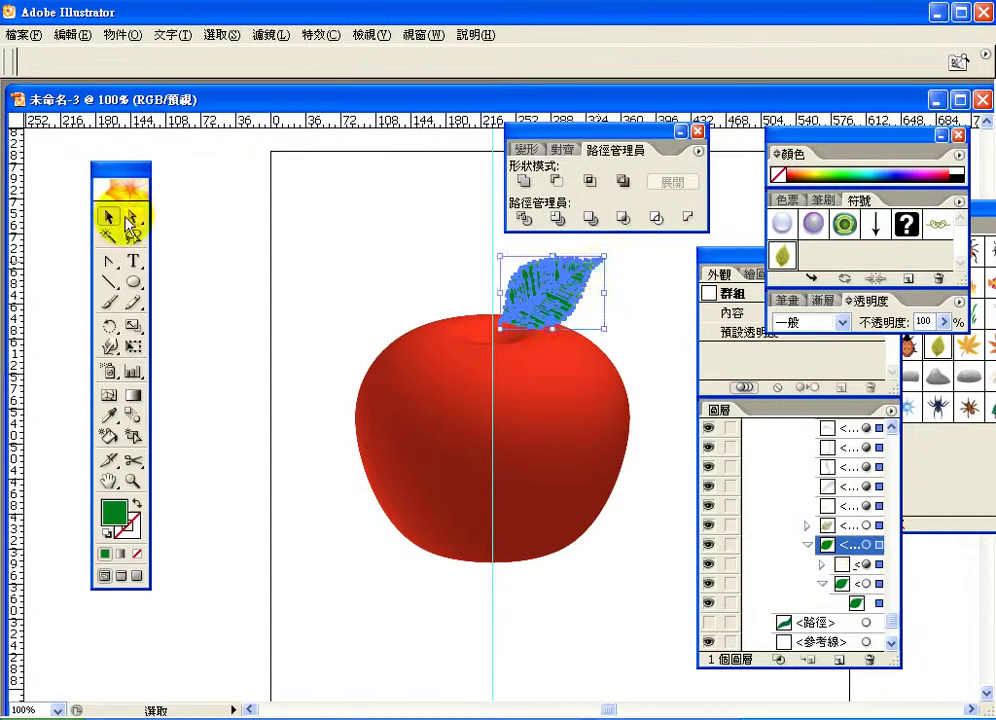
{"action": "left_click", "coordinate": [130, 217]}
{"action": "left_click", "coordinate": [615, 271]}
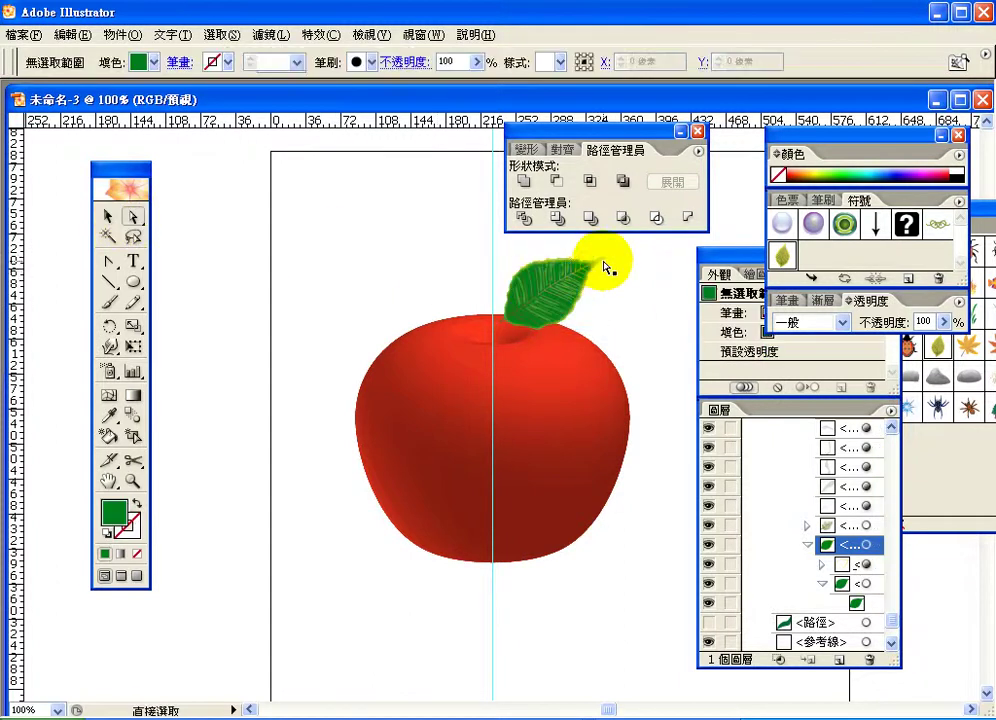
{"action": "left_click", "coordinate": [605, 266]}
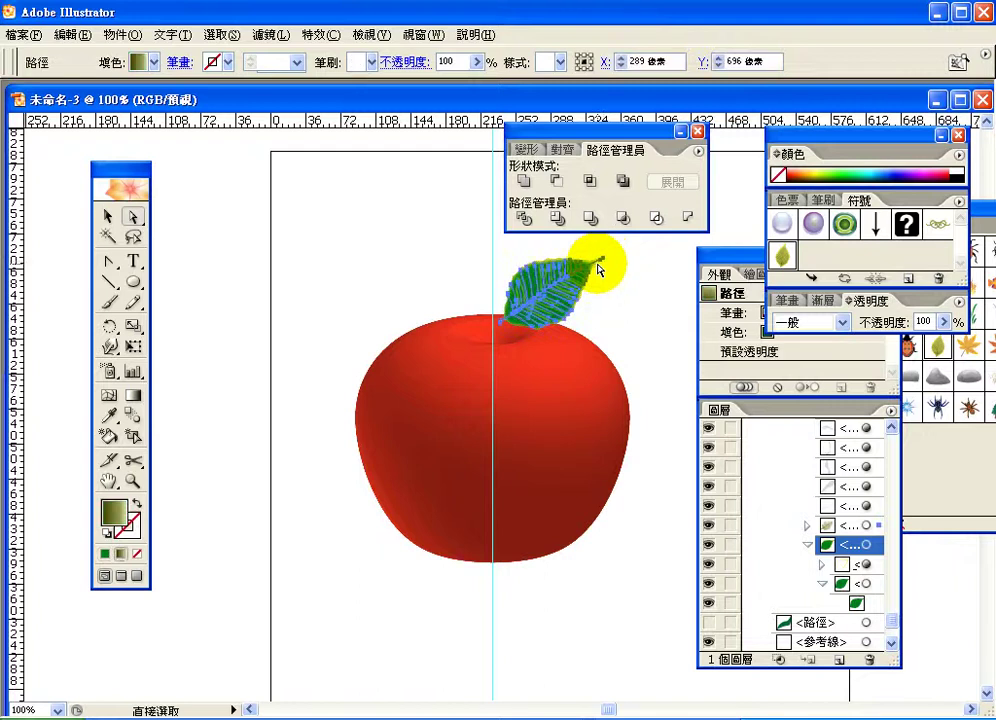
{"action": "left_click", "coordinate": [599, 271]}
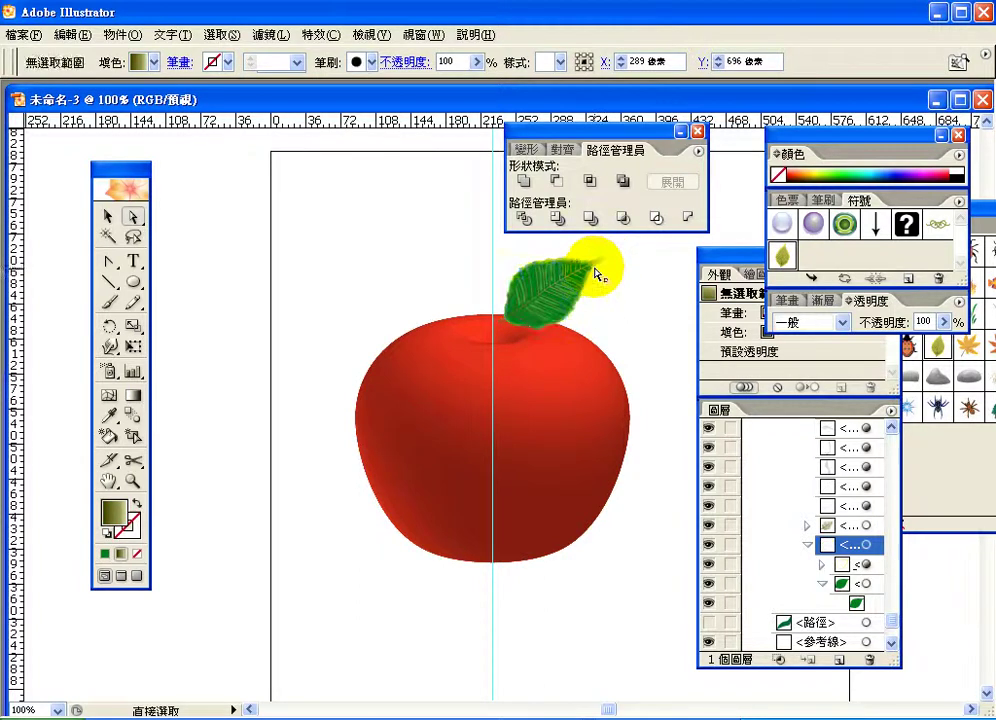
{"action": "left_click", "coordinate": [595, 270]}
{"action": "left_click", "coordinate": [596, 271]}
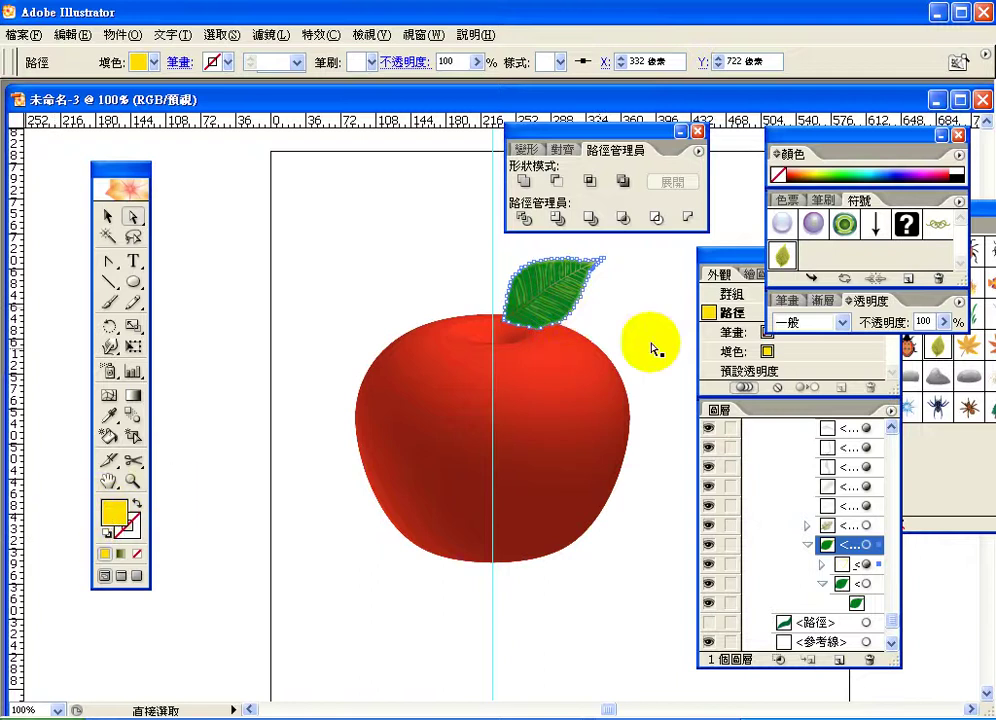
{"action": "left_click", "coordinate": [842, 183]}
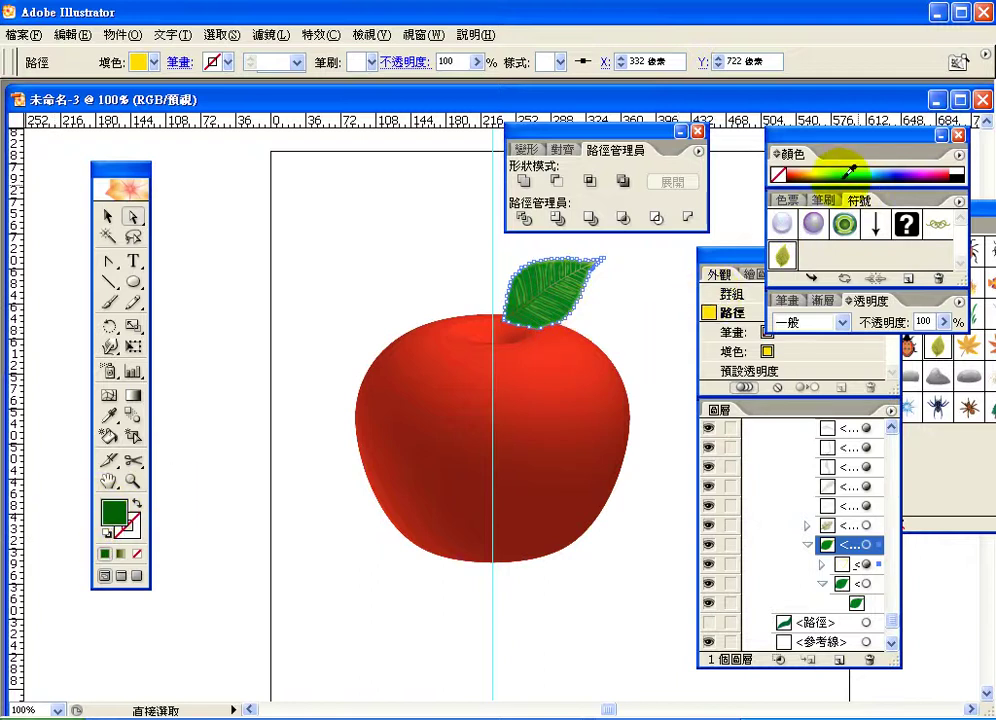
{"action": "left_click", "coordinate": [617, 312]}
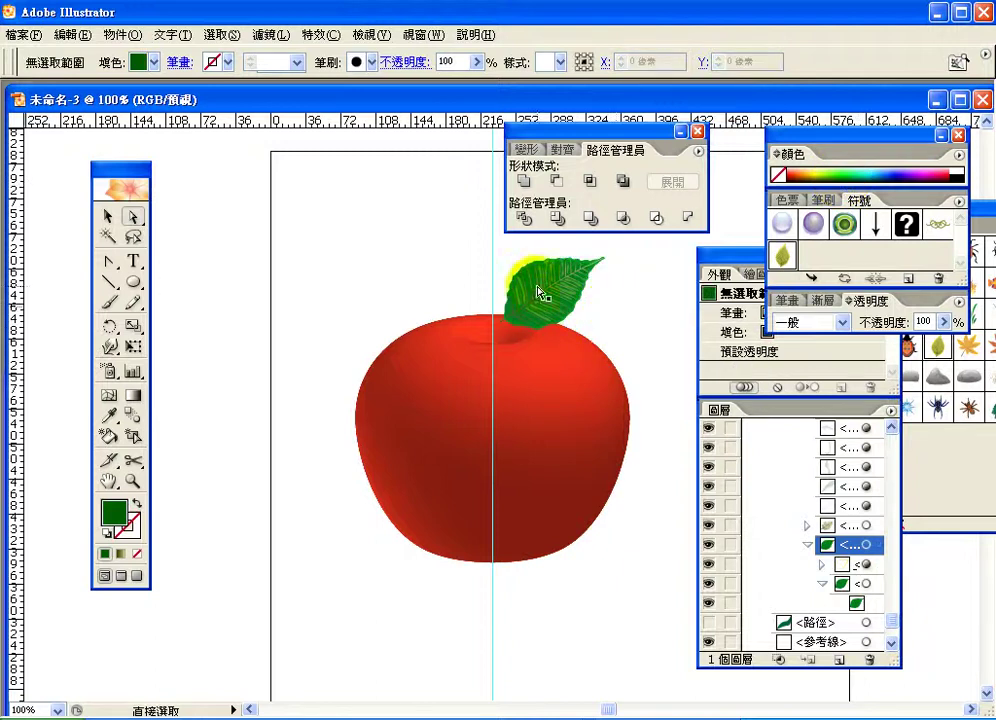
- Select a single vein path near the leaf's lower edge to examine its fill and opacity
{"action": "left_click", "coordinate": [537, 320]}
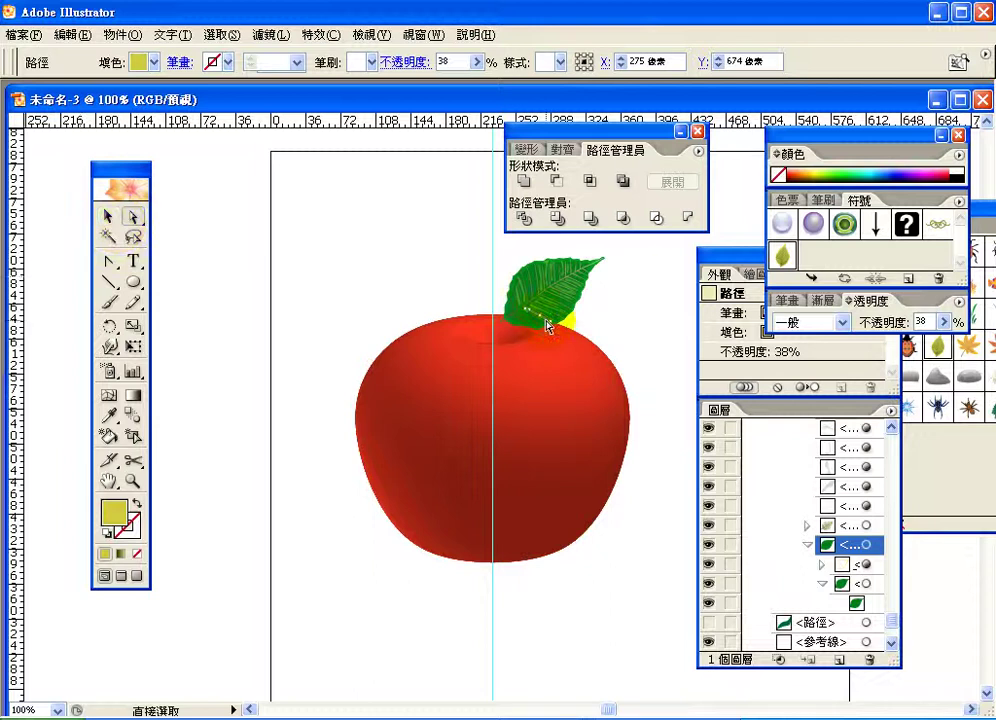
{"action": "left_click_drag", "start_coordinate": [547, 325], "coordinate": [632, 320]}
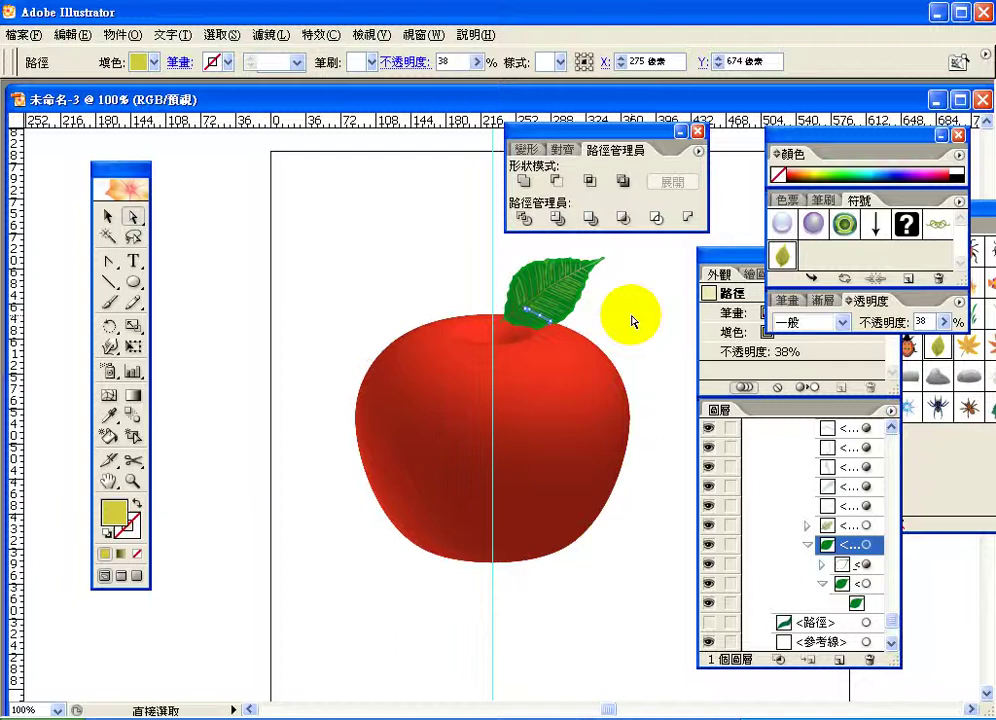
{"action": "left_click_drag", "start_coordinate": [632, 320], "coordinate": [648, 422]}
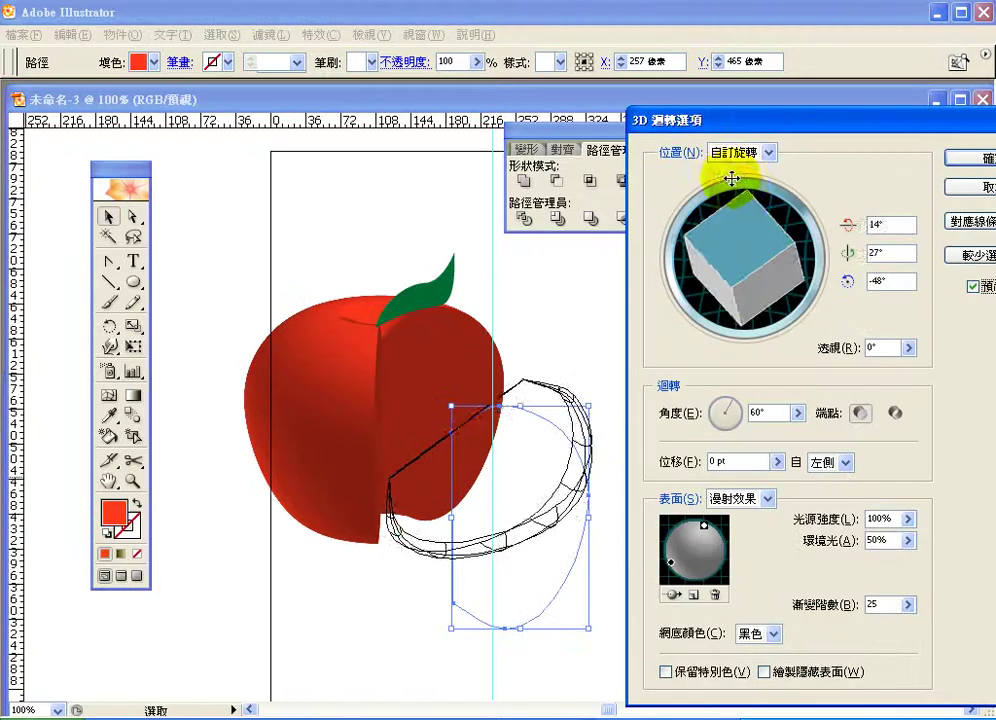
- Rotate the 60° revolved apple slice in 3D to -14°, -10° and -79°, and apply the effect
{"action": "left_click_drag", "start_coordinate": [729, 177], "coordinate": [733, 233]}
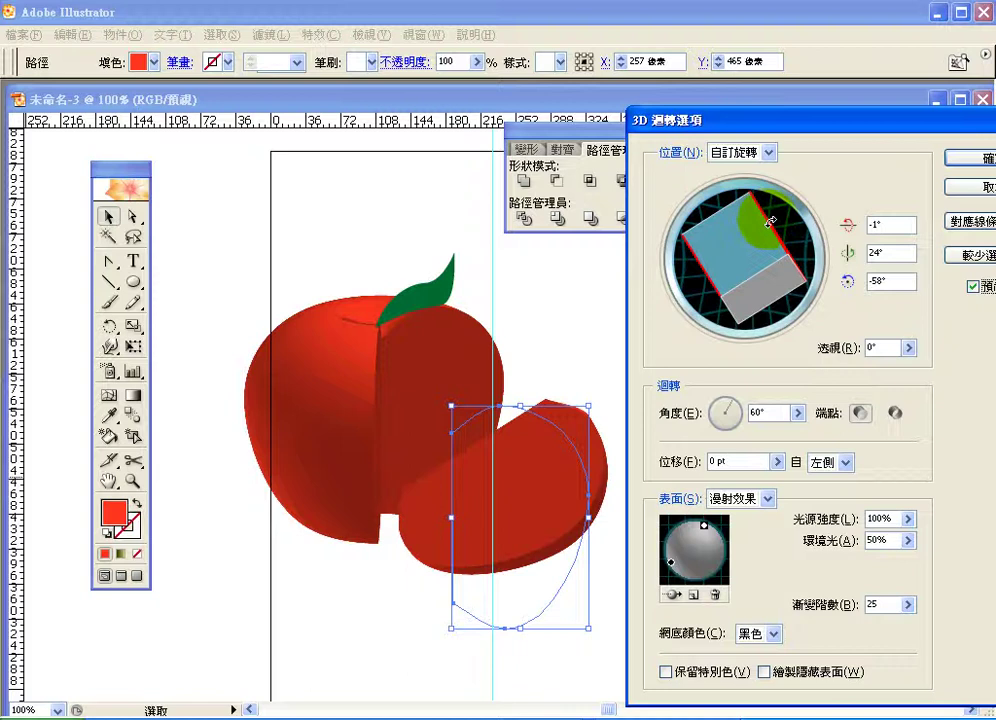
{"action": "mouse_move", "coordinate": [766, 220]}
{"action": "left_mouse_down"}
{"action": "mouse_move", "coordinate": [838, 213]}
{"action": "mouse_move", "coordinate": [744, 228]}
{"action": "mouse_move", "coordinate": [755, 237]}
{"action": "left_mouse_up"}
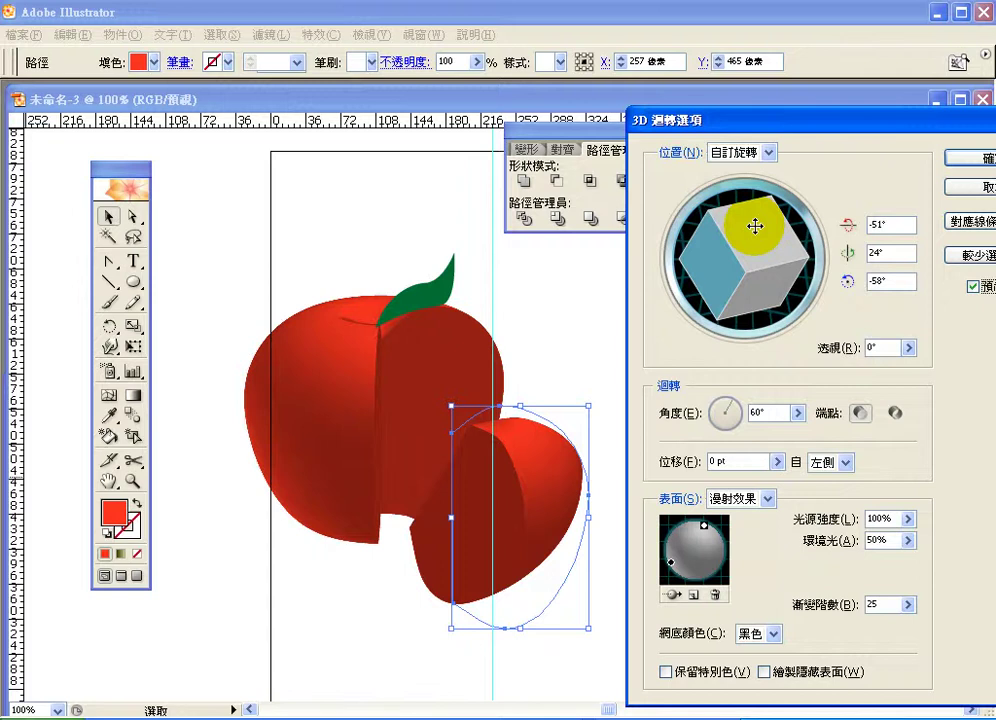
{"action": "left_click_drag", "start_coordinate": [755, 226], "coordinate": [799, 246]}
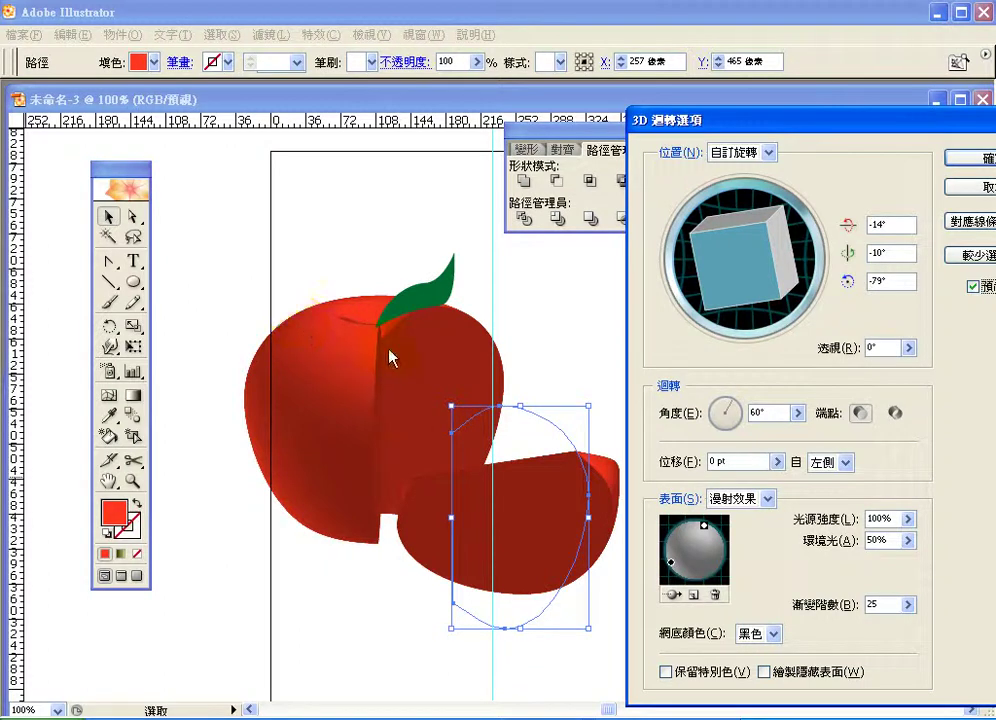
{"action": "left_click", "coordinate": [384, 388]}
{"action": "left_click", "coordinate": [984, 160]}
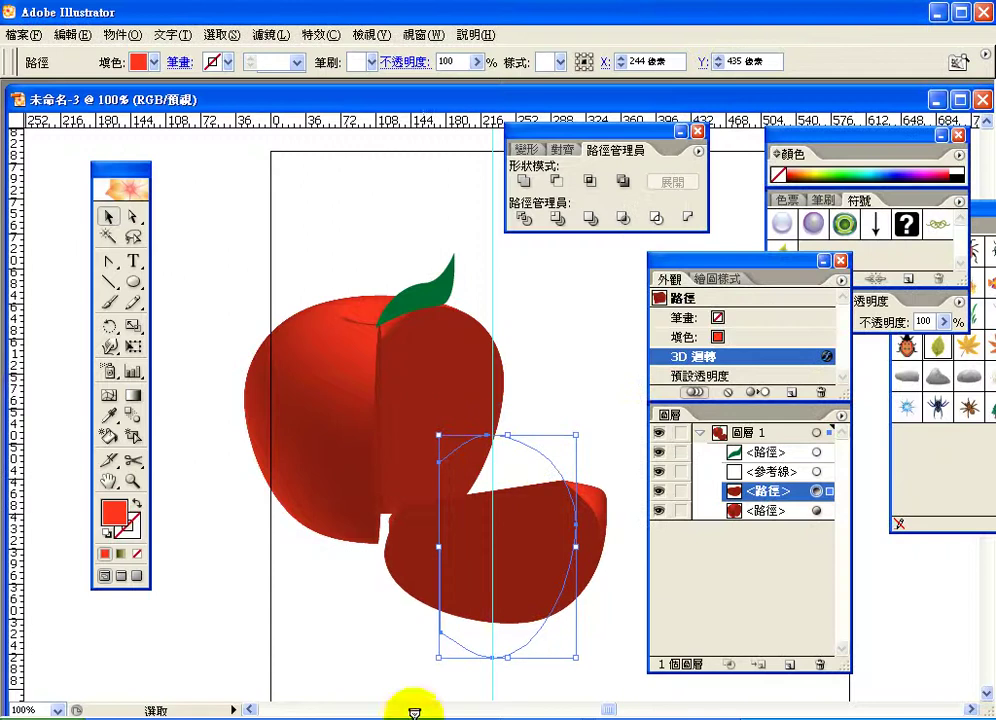
- Reopen the apple slice's 3D Revolve settings, check its revolve angle, and close them without changes
{"action": "left_click_drag", "start_coordinate": [540, 515], "coordinate": [477, 385]}
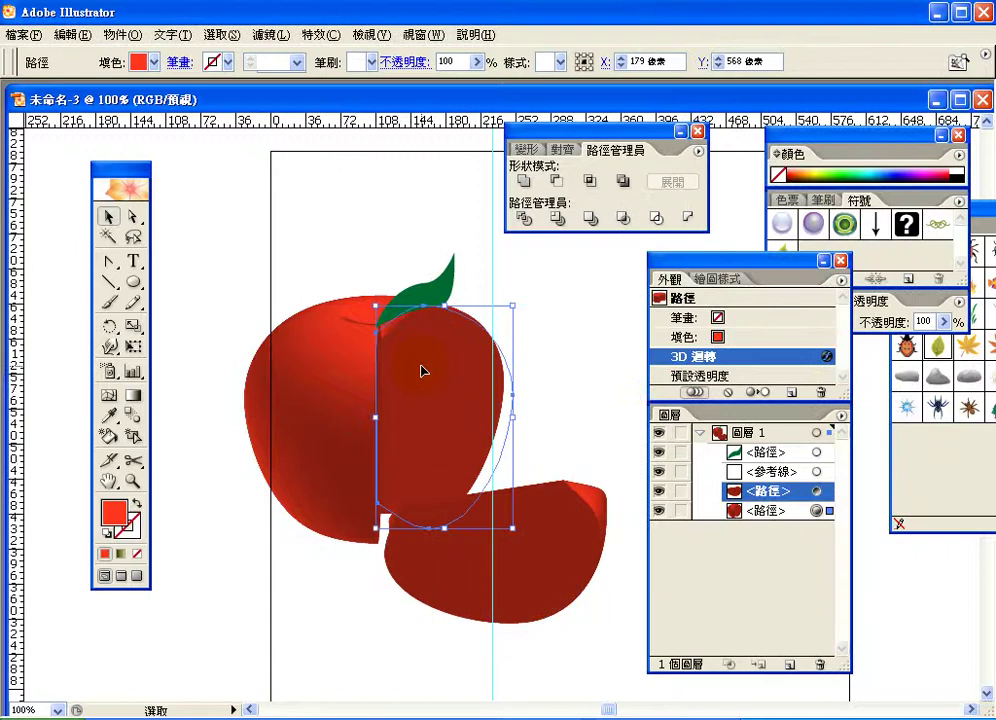
{"action": "left_click", "coordinate": [818, 491]}
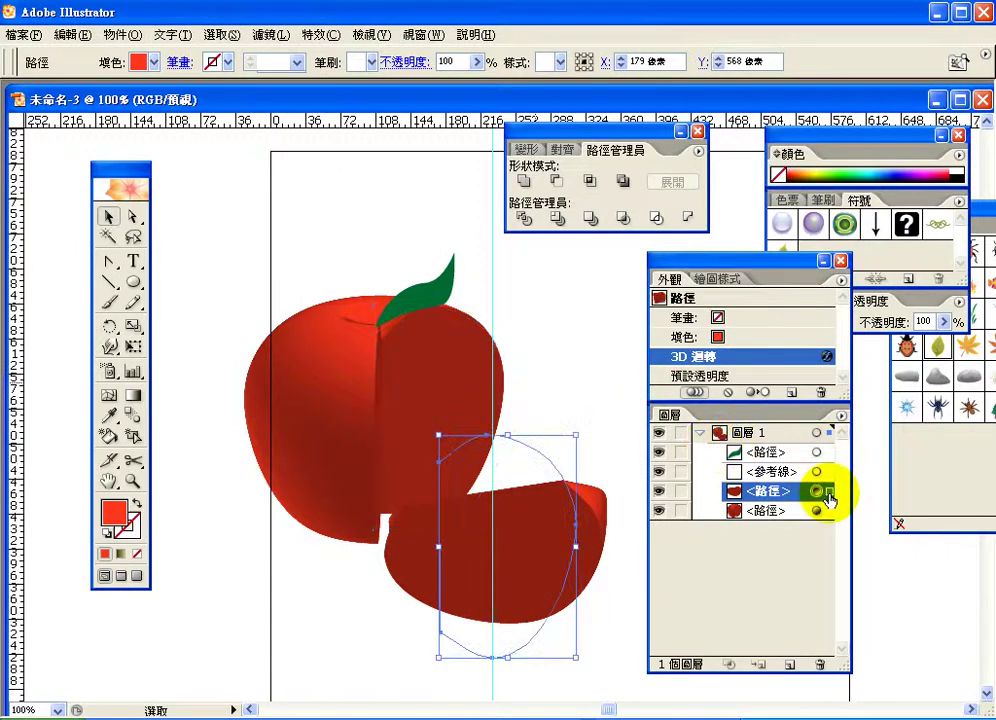
{"action": "left_click", "coordinate": [827, 357]}
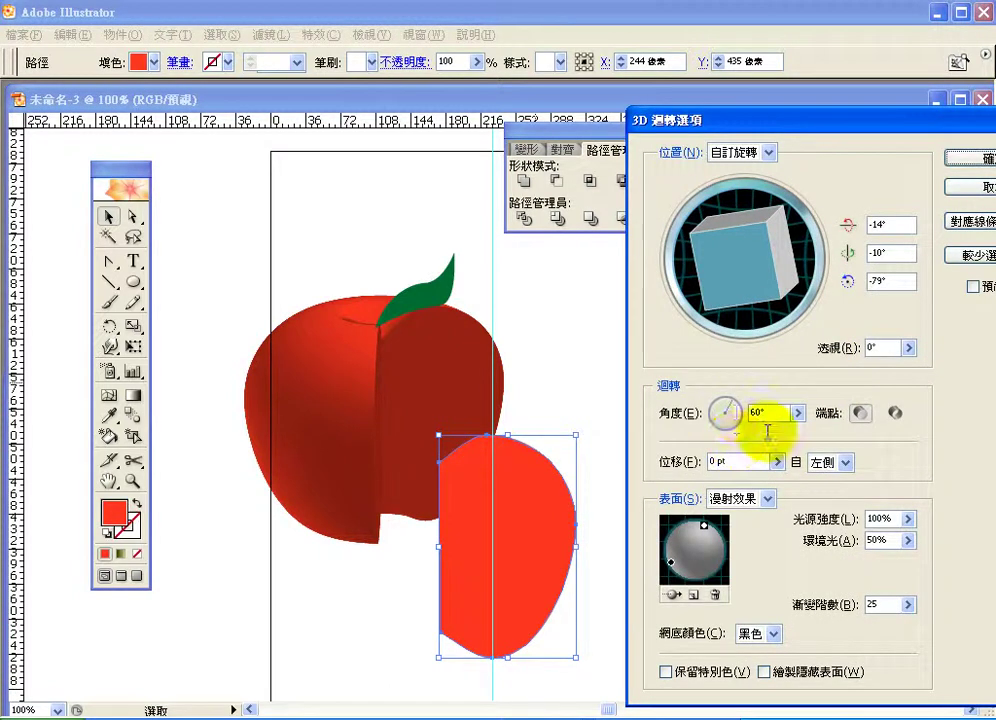
{"action": "double_click", "coordinate": [767, 411]}
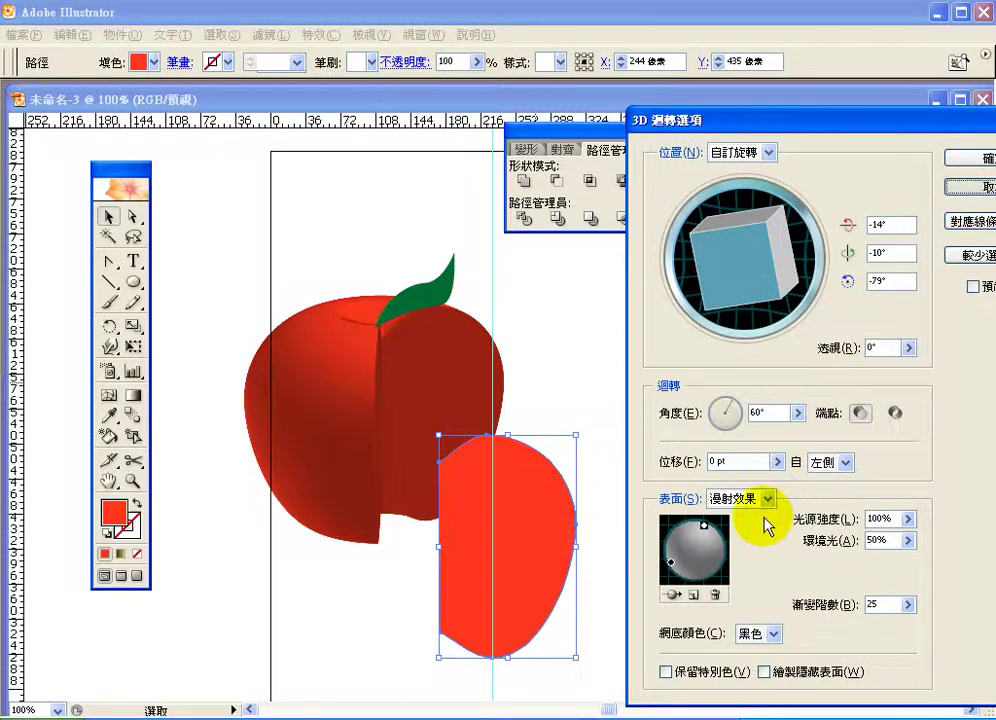
{"action": "key", "text": "Return"}
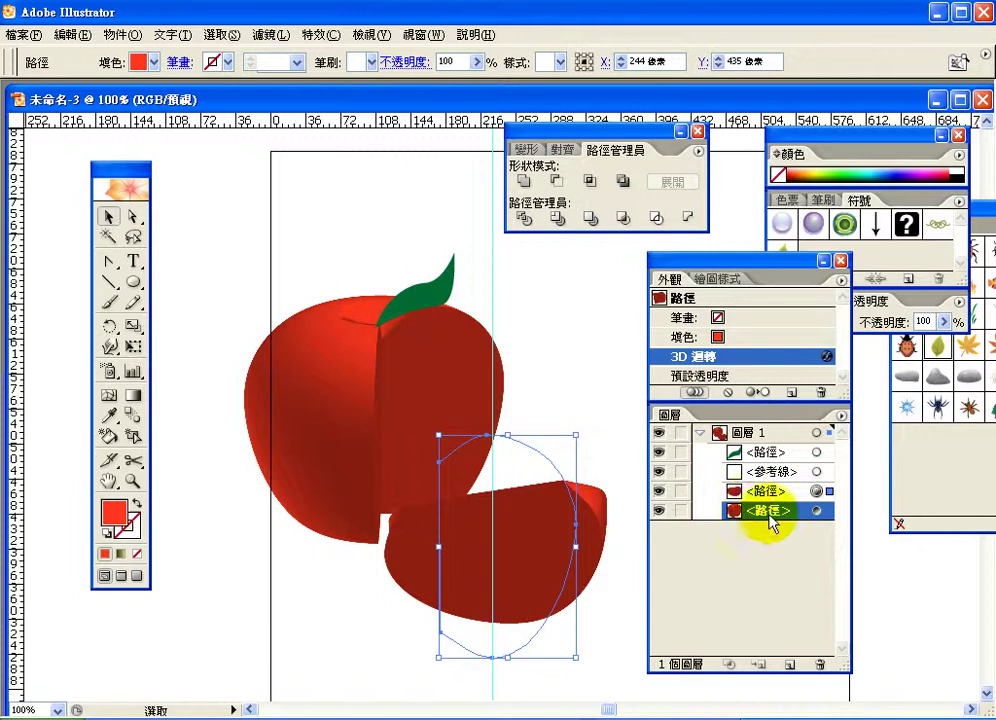
- Open the large cut apple's 3D Revolve settings, check its revolve angle, and cancel without changes
{"action": "left_click", "coordinate": [817, 510]}
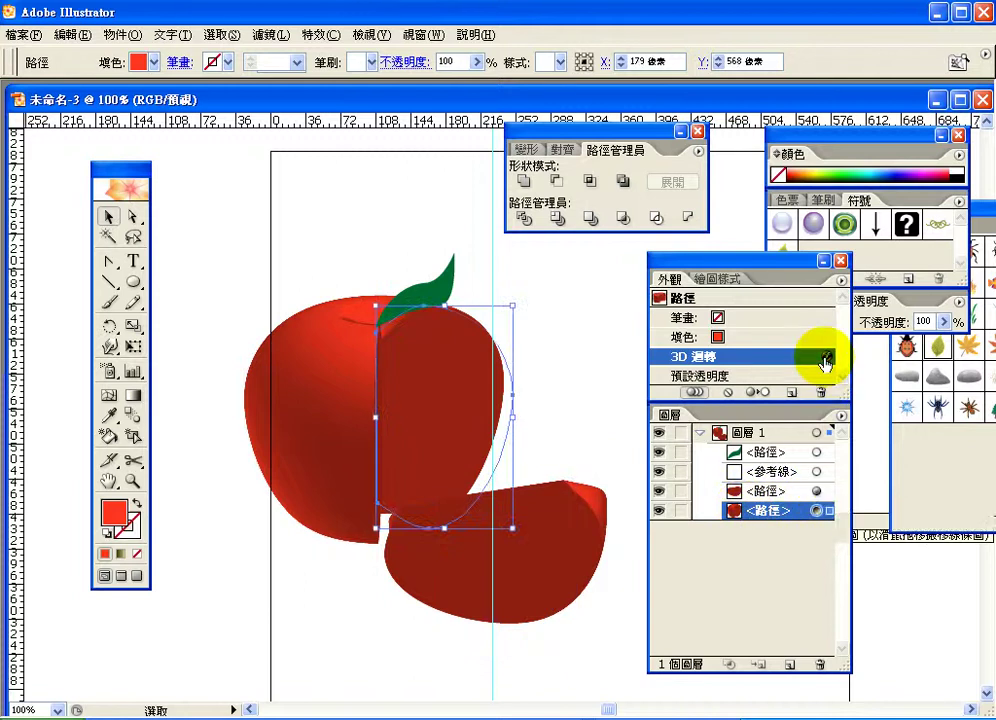
{"action": "double_click", "coordinate": [822, 358]}
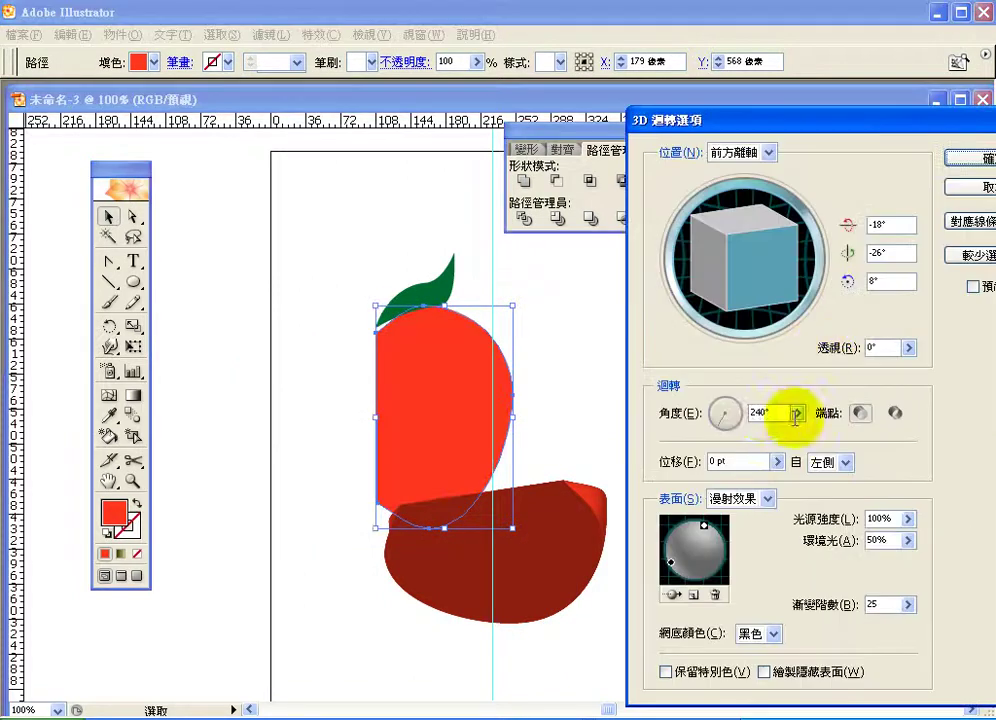
{"action": "double_click", "coordinate": [766, 412]}
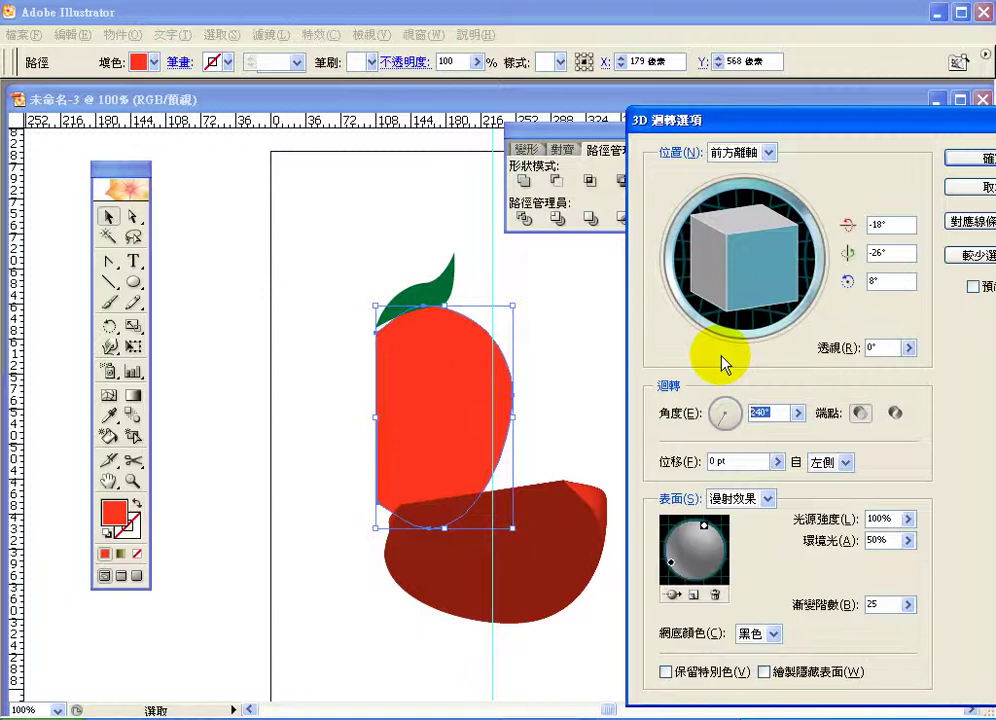
{"action": "left_click", "coordinate": [976, 190]}
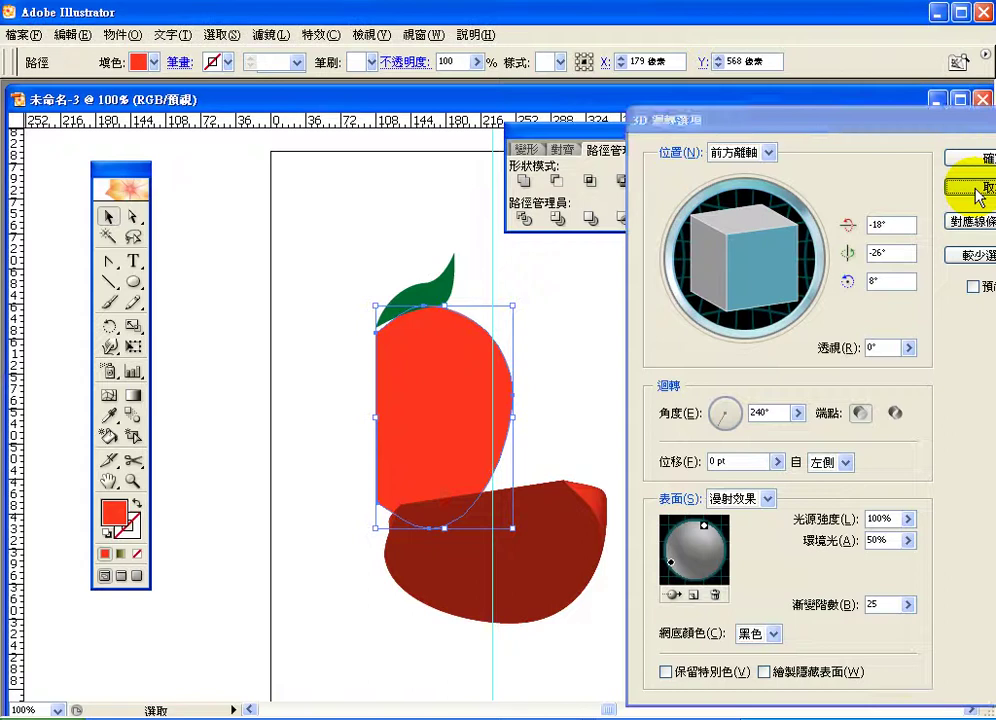
{"action": "left_click", "coordinate": [976, 190]}
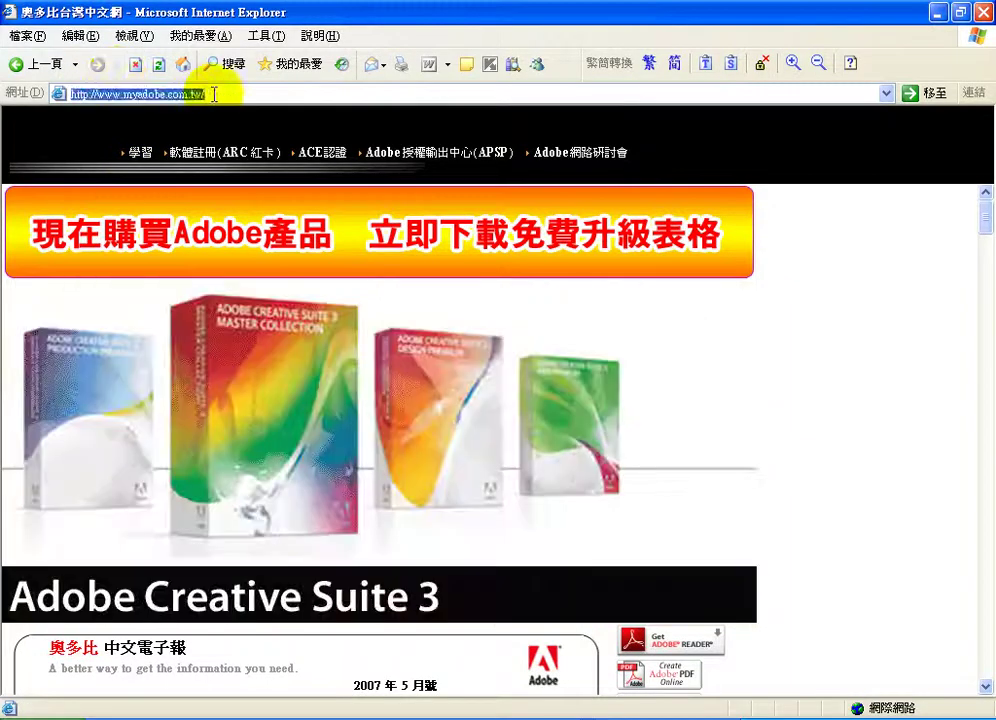
- In Internet Explorer, open the 學習 section of the Adobe Taiwan site and view its Illustrator CS tips article
{"action": "left_click", "coordinate": [140, 153]}
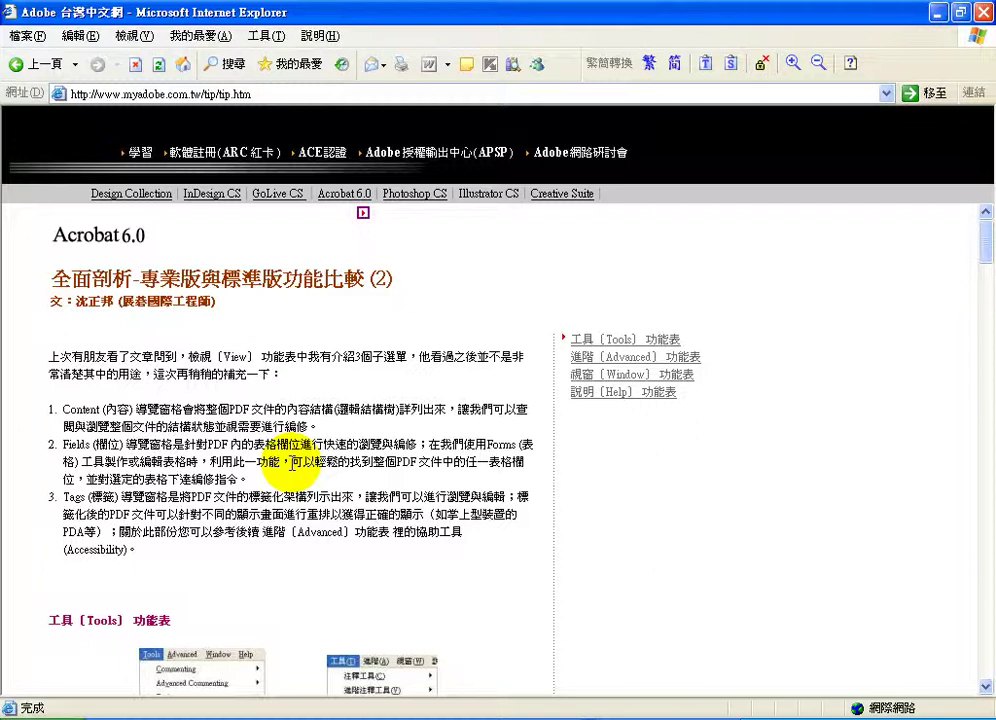
{"action": "scroll", "coordinate": [293, 463], "scroll_direction": "down", "scroll_amount": 3}
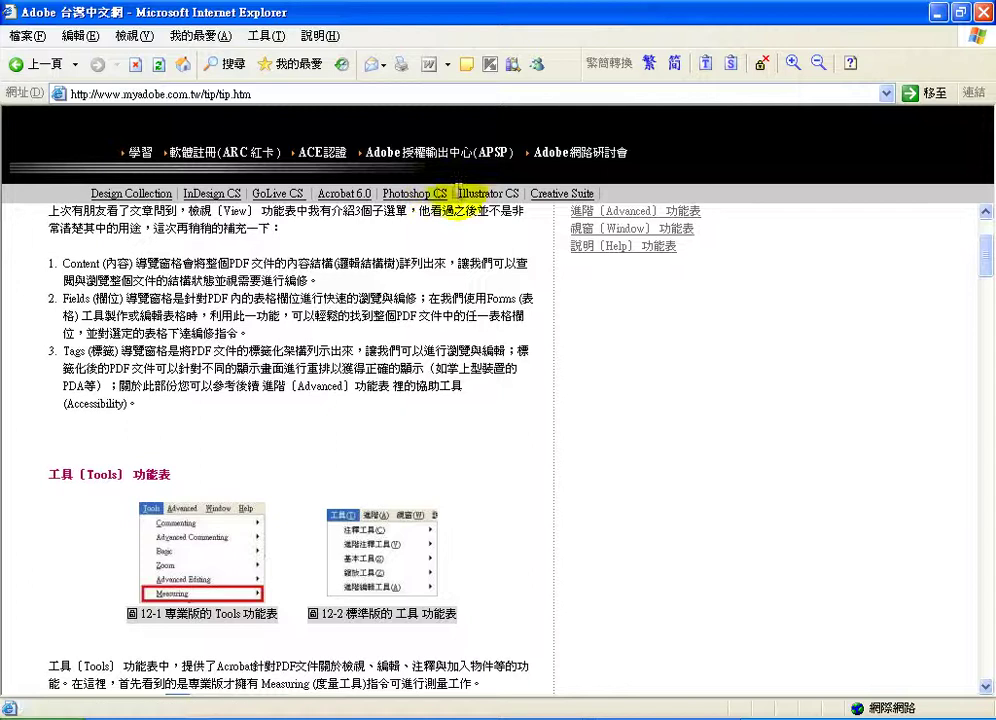
{"action": "left_click", "coordinate": [487, 195]}
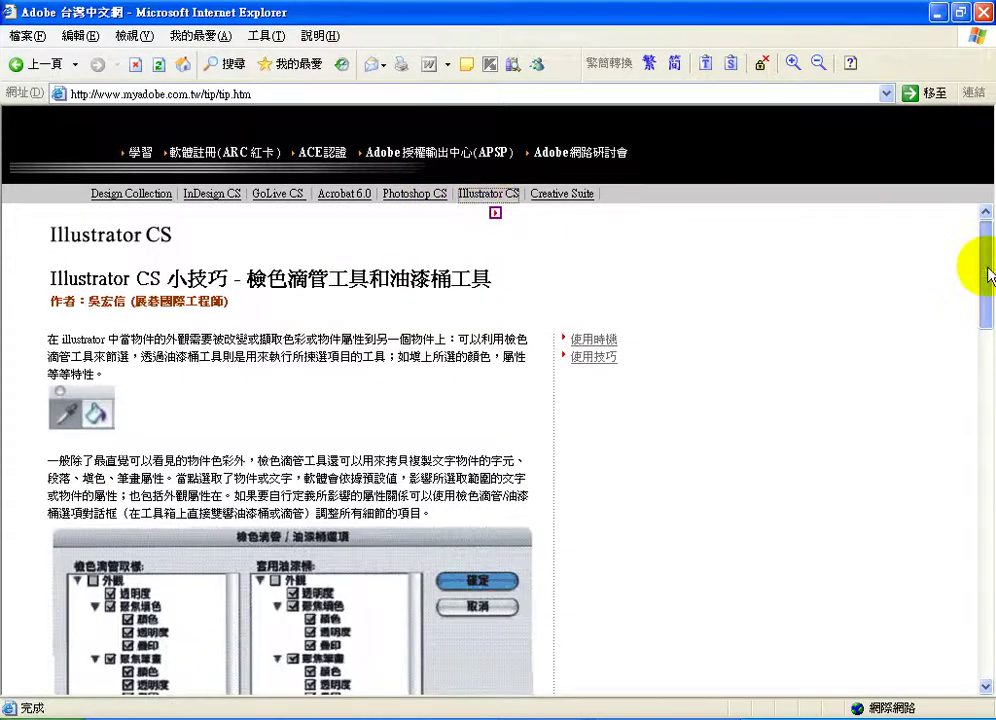
{"action": "mouse_move", "coordinate": [985, 272]}
{"action": "left_mouse_down"}
{"action": "mouse_move", "coordinate": [986, 652]}
{"action": "mouse_move", "coordinate": [985, 251]}
{"action": "left_mouse_up"}
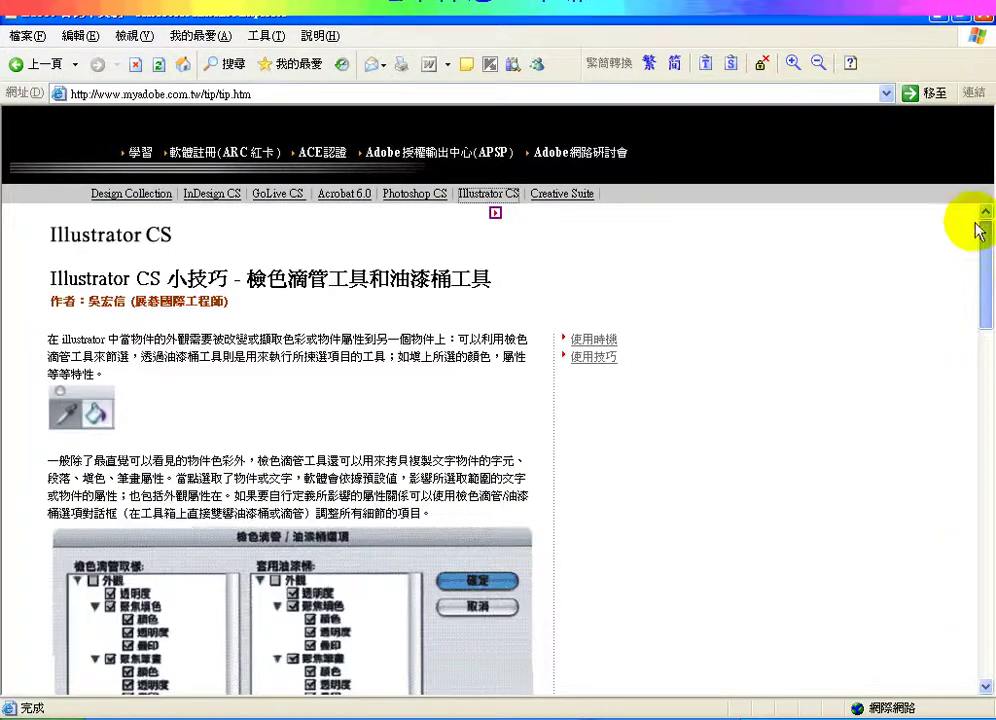
- Look through the 使用技巧 section of the Illustrator CS article, and follow its 使用時機 link
{"action": "left_click", "coordinate": [603, 357]}
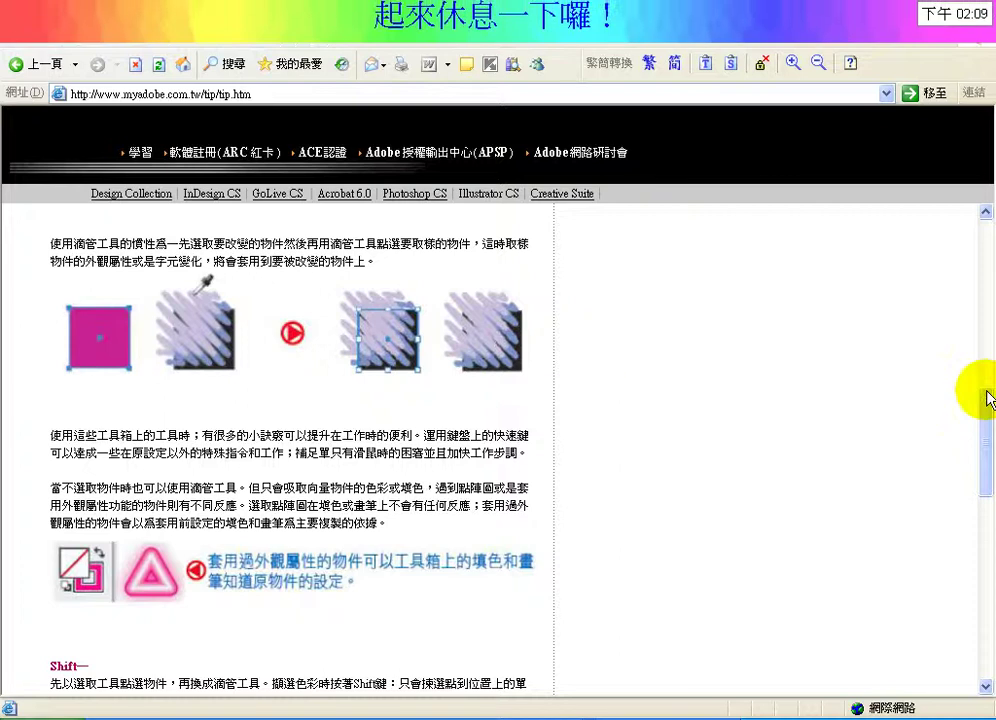
{"action": "left_click_drag", "start_coordinate": [984, 400], "coordinate": [980, 222]}
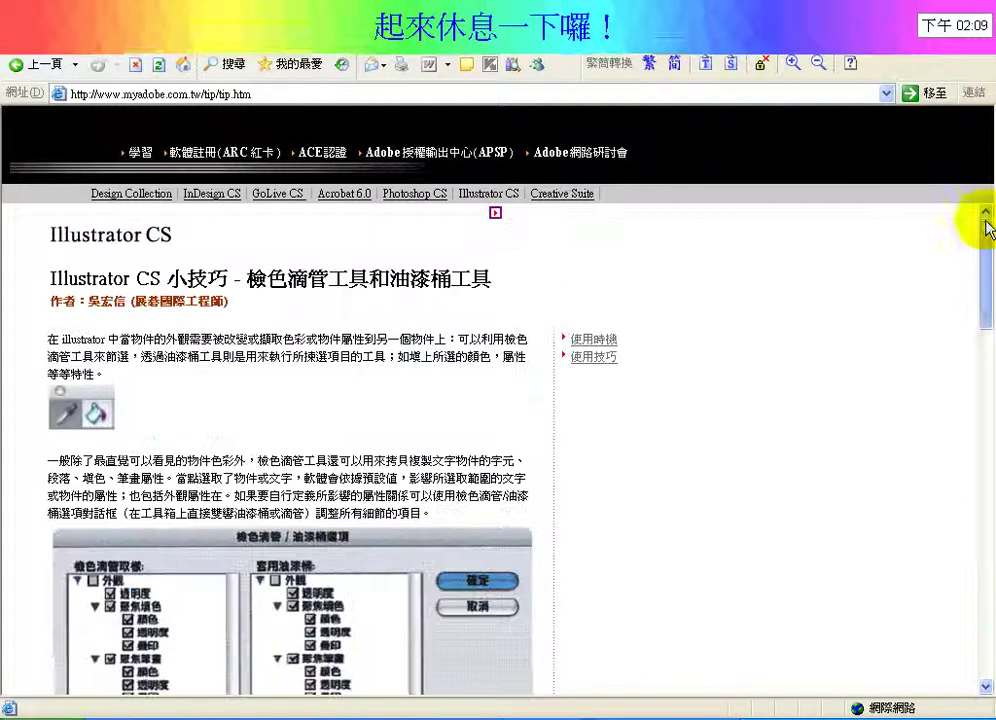
{"action": "left_click", "coordinate": [582, 337]}
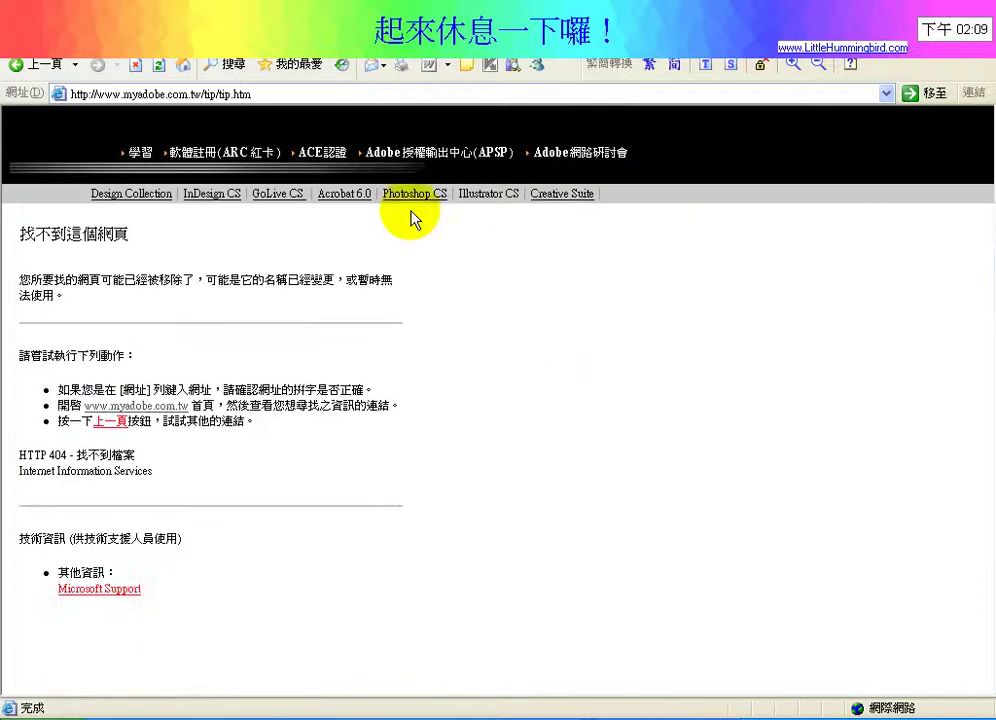
- Open the Photoshop CS tips article and look through its first step on customizing the File Browser
{"action": "left_click", "coordinate": [422, 201]}
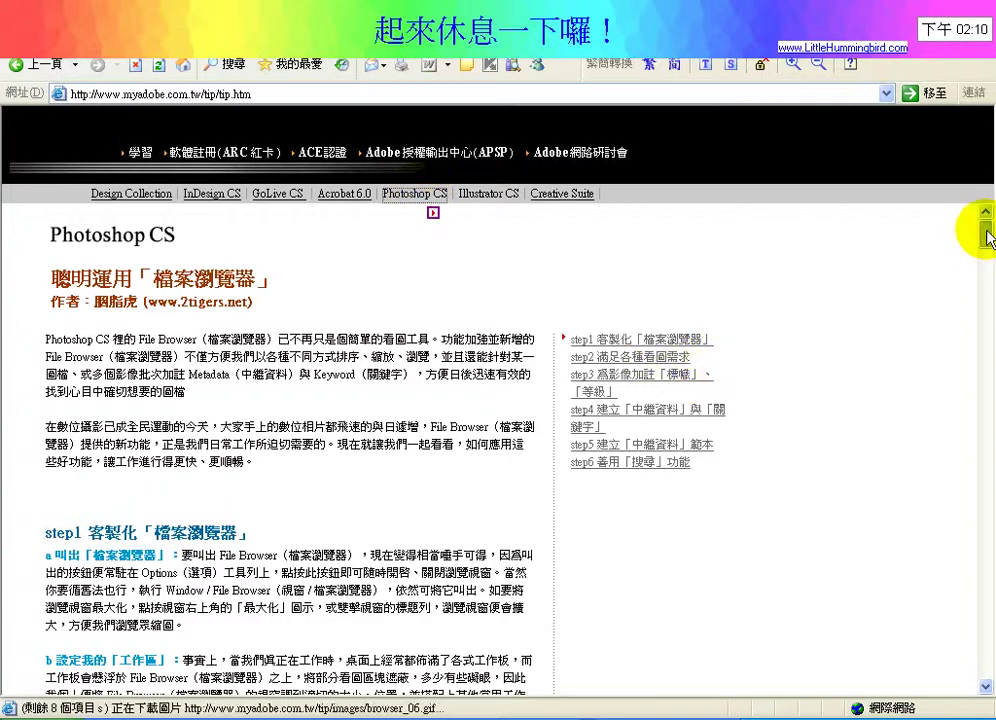
{"action": "left_click_drag", "start_coordinate": [988, 237], "coordinate": [988, 270]}
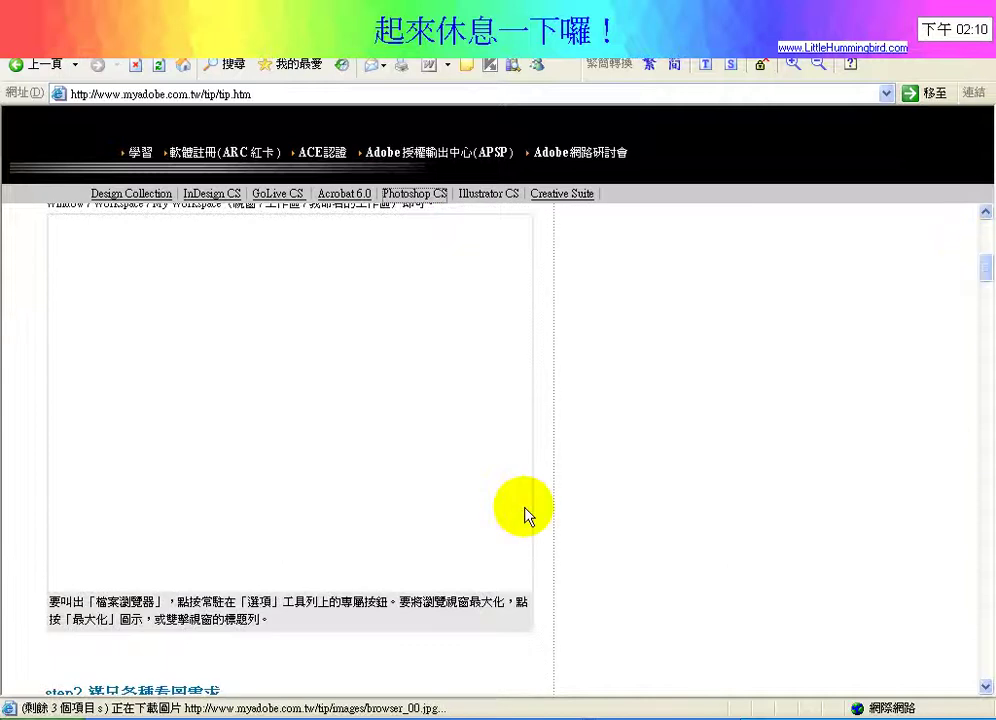